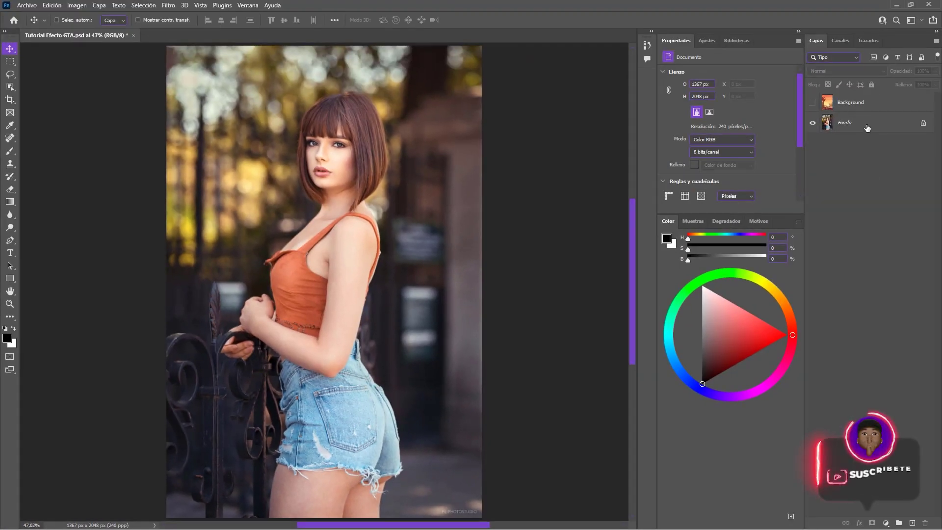
Show the Background layer and duplicate the Fondo photo above it.
click(867, 125)
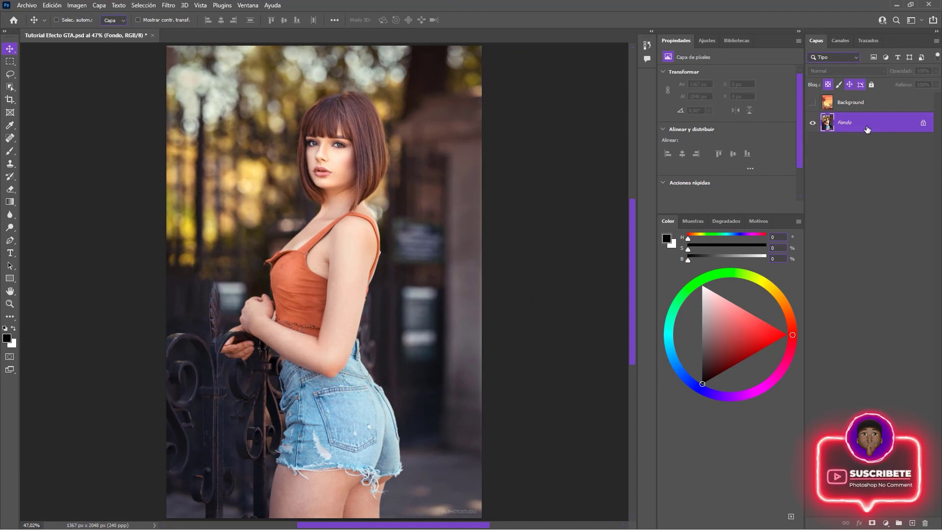
click(813, 102)
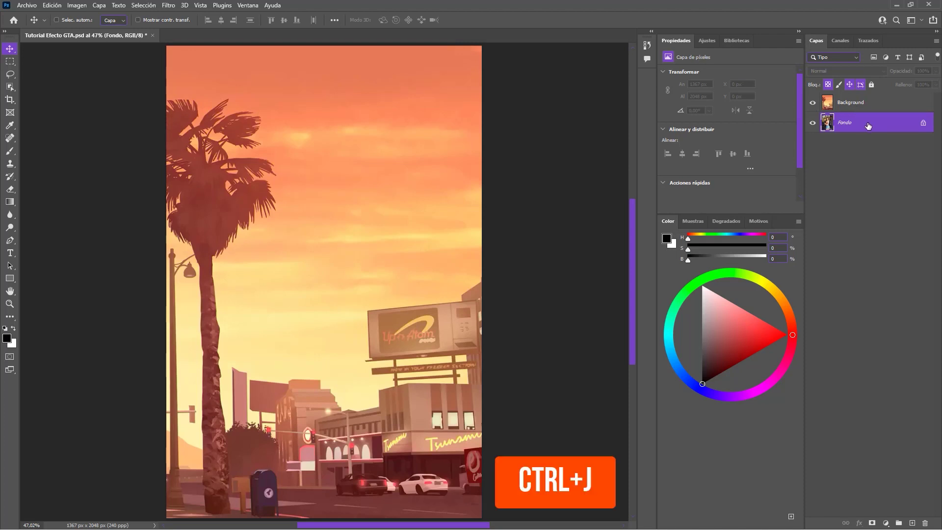
key(ctrl+j)
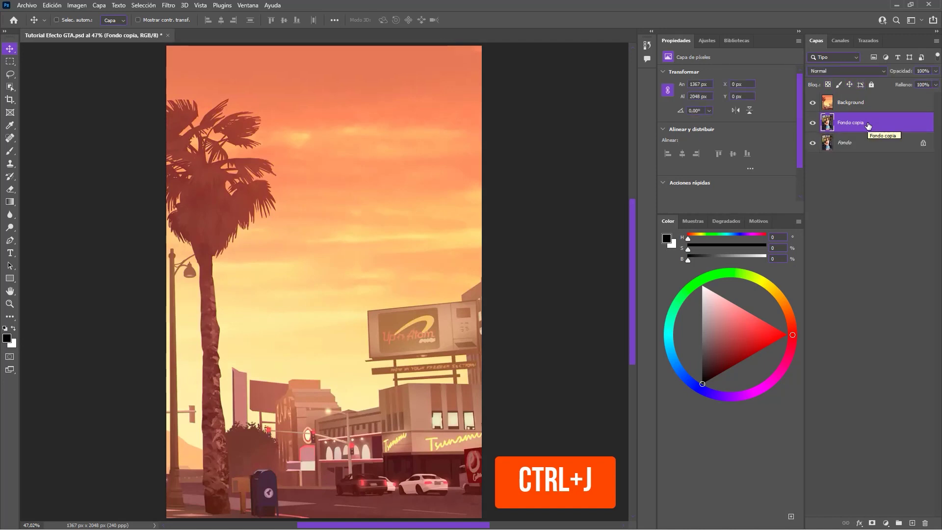
drag(867, 123, 866, 96)
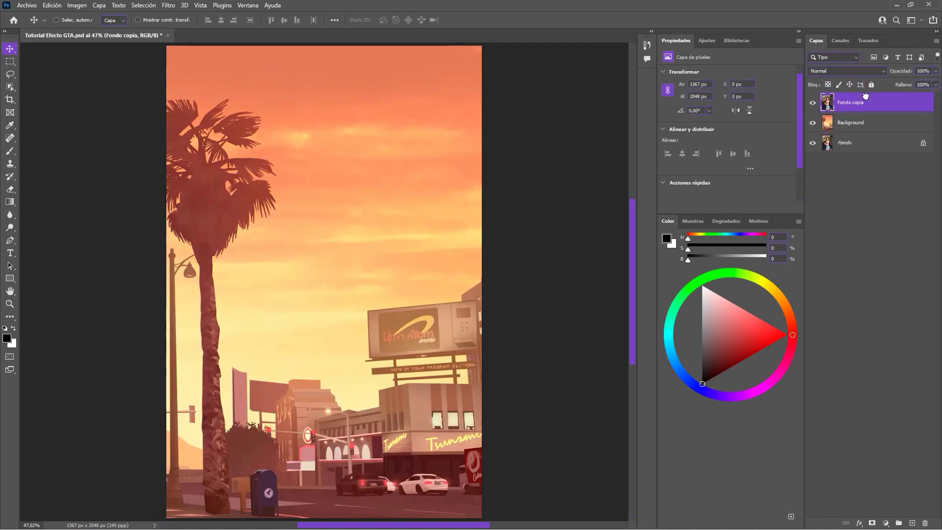
Rename the copy to 'Modelo' and convert it into a smart object.
double_click(853, 103)
text(Modelo)
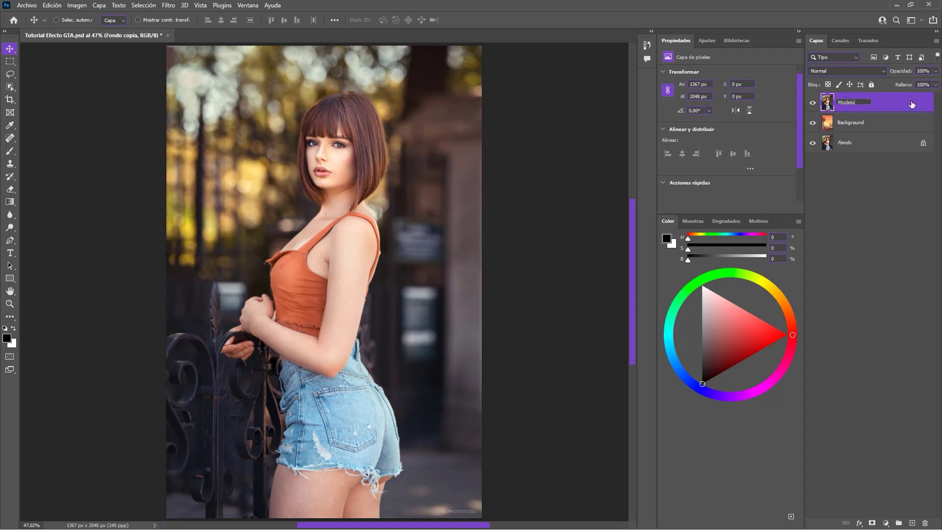
key(Return)
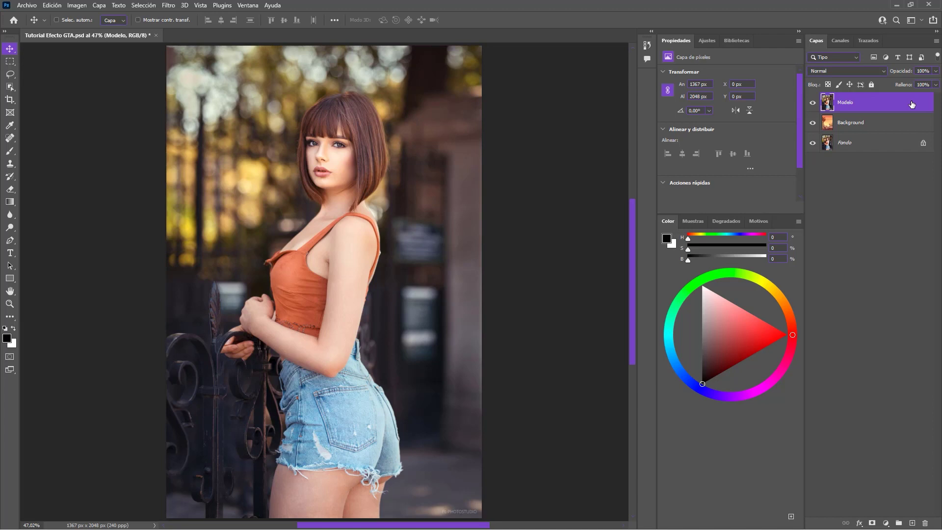
right_click(912, 104)
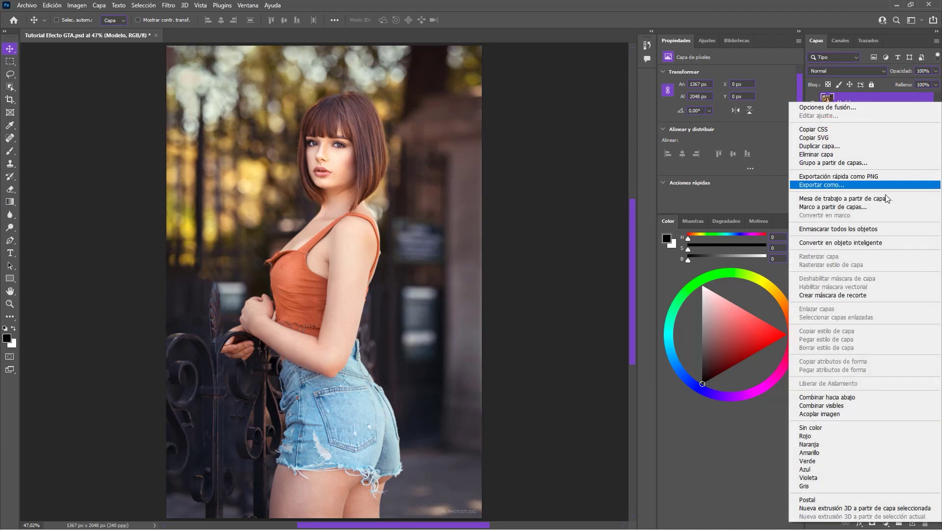
click(895, 243)
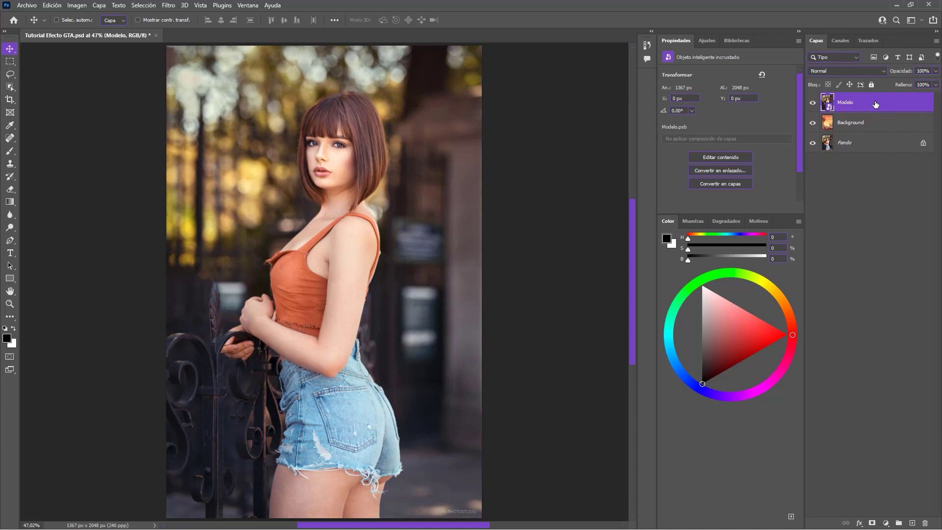
key(p)
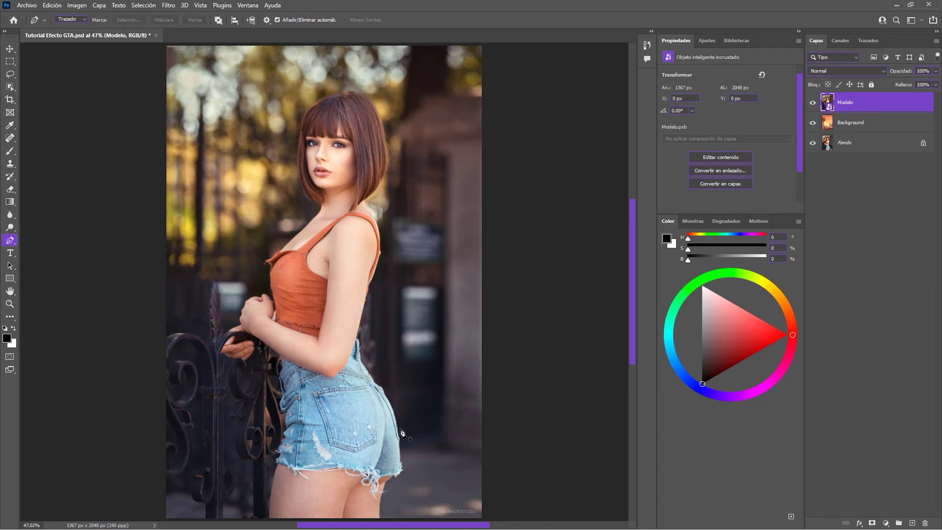
Start the path at the leg's bottom and trace up the thigh and jeans' back edge to the arm.
scroll(401, 433, up, 3)
scroll(401, 433, up, 2)
drag(401, 433, 536, 299)
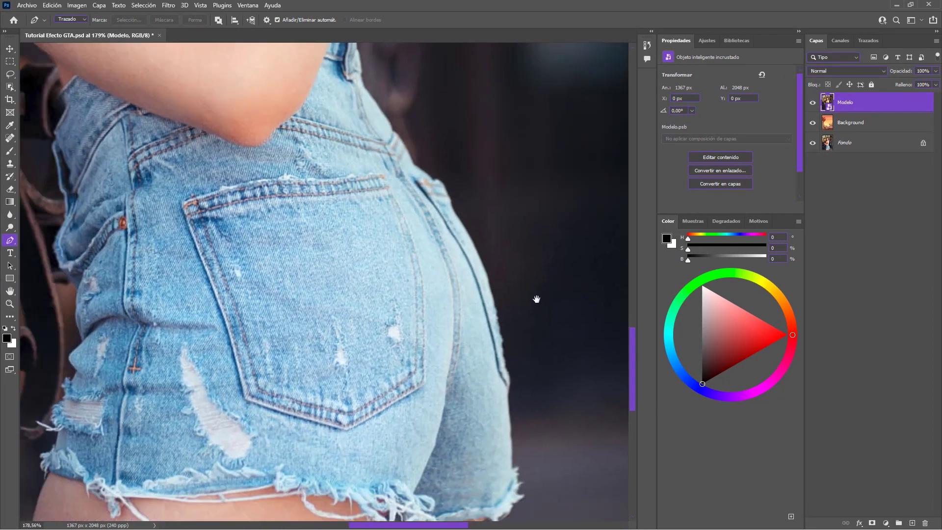
scroll(537, 299, down, 2)
scroll(530, 221, down, 2)
scroll(530, 385, down, 2)
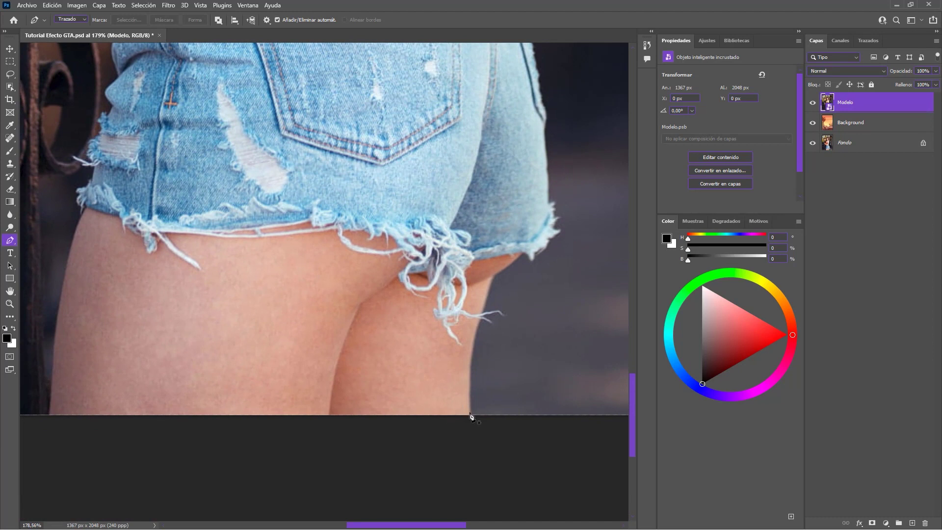
scroll(471, 424, up, 1)
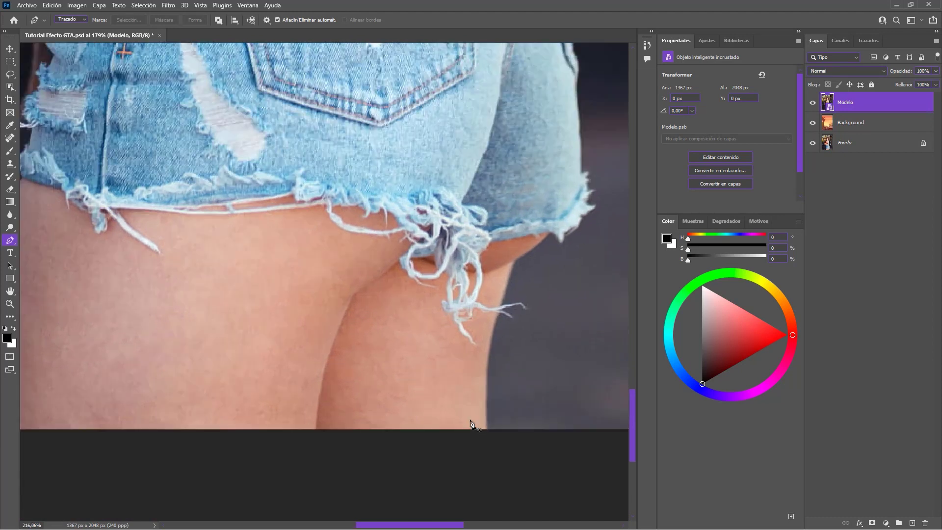
scroll(472, 423, up, 1)
click(489, 439)
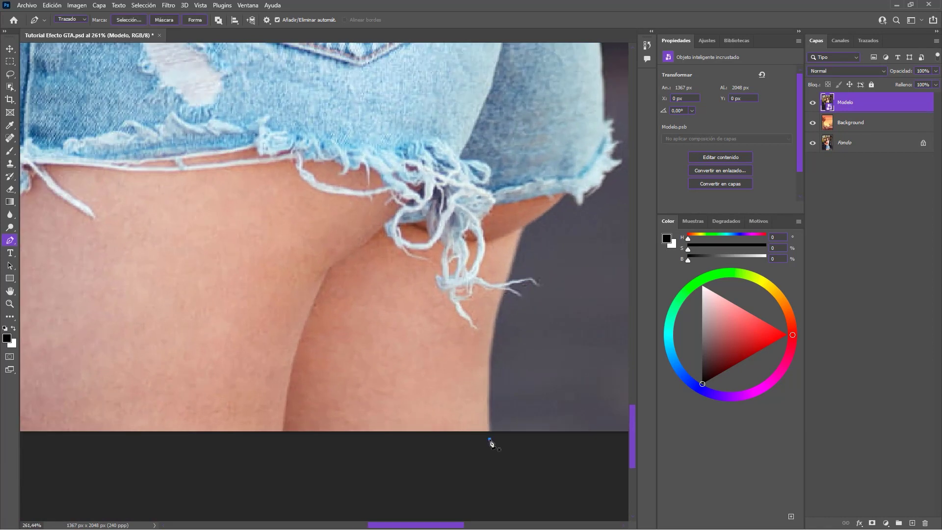
drag(489, 349, 493, 320)
scroll(515, 252, up, 3)
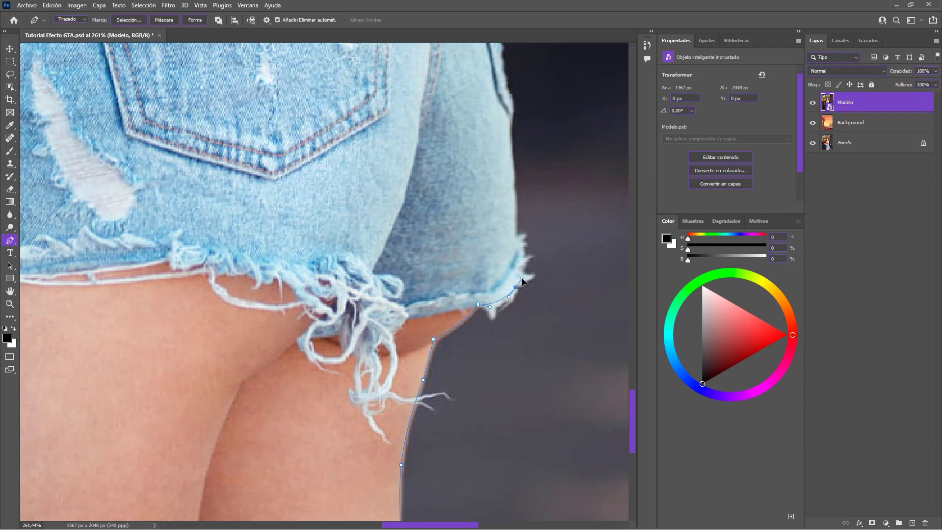
scroll(517, 311, up, 3)
click(526, 302)
scroll(530, 295, up, 3)
scroll(525, 375, up, 3)
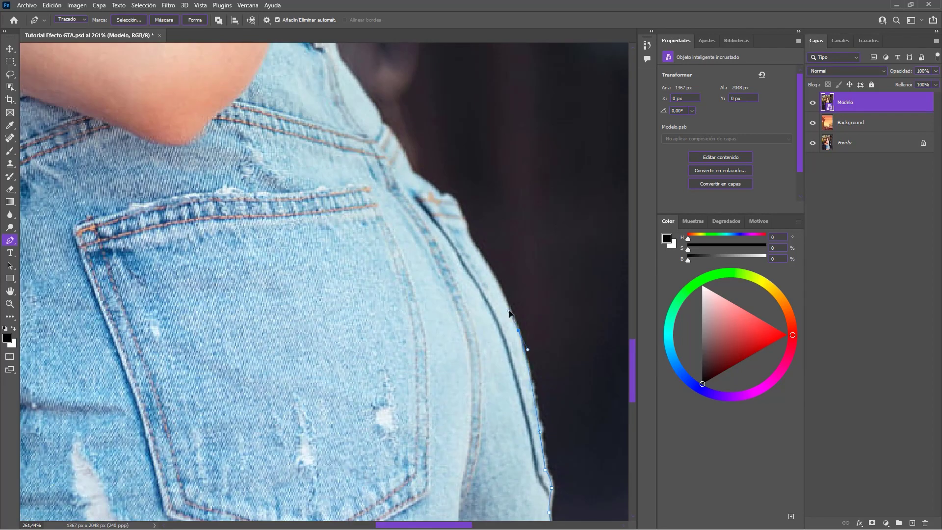
scroll(515, 316, up, 3)
click(514, 353)
click(498, 328)
scroll(496, 324, up, 3)
click(474, 353)
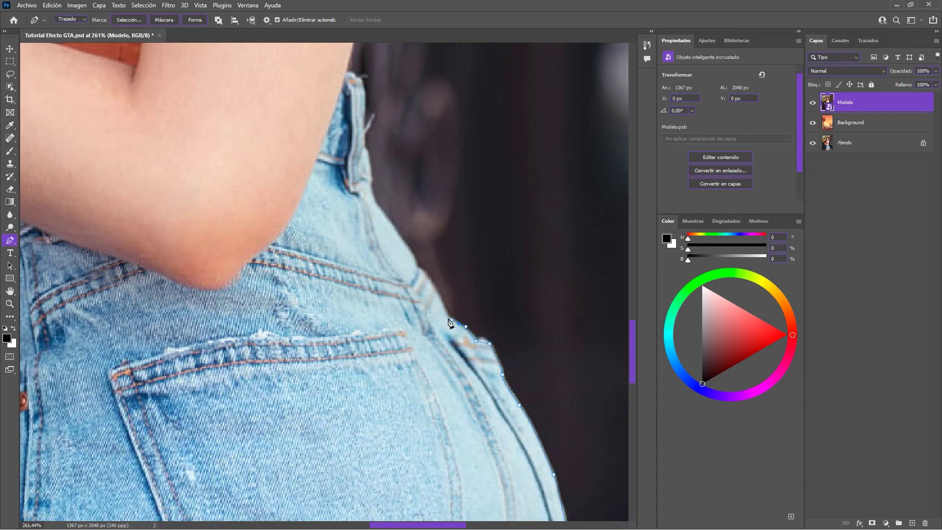
scroll(450, 322, up, 3)
click(476, 371)
drag(456, 337, 447, 325)
scroll(447, 325, up, 3)
click(464, 371)
click(456, 319)
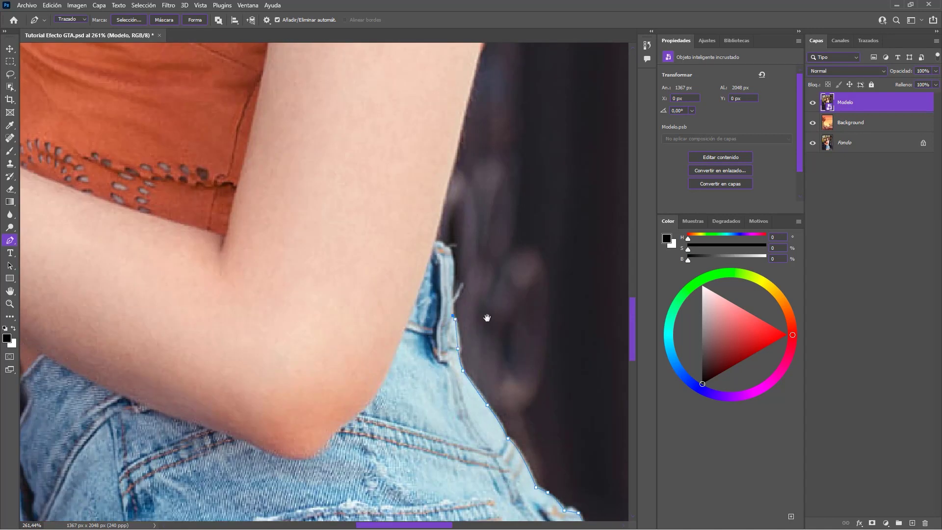
scroll(485, 317, up, 1)
click(443, 288)
click(420, 268)
scroll(419, 260, down, 1)
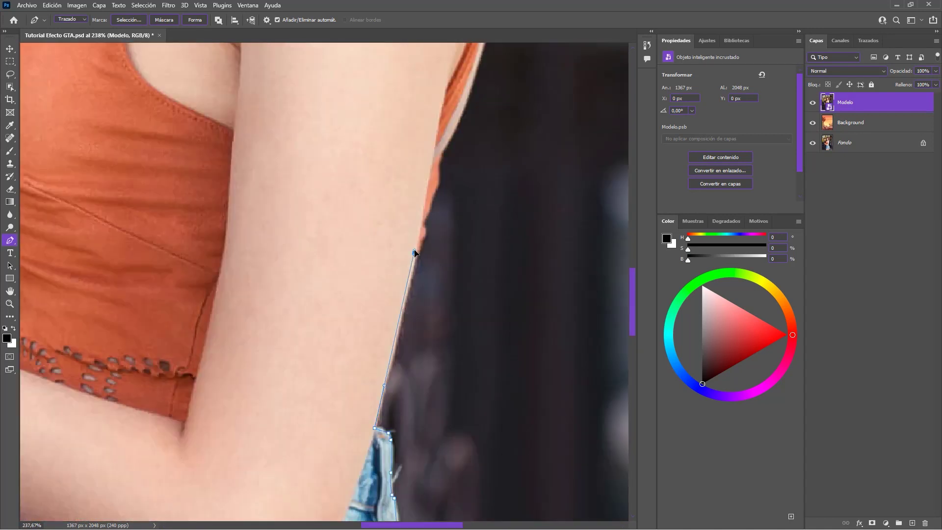
scroll(403, 304, up, 3)
Trace the path up the back of the arm, shoulder and neck, and around the hair.
click(373, 351)
scroll(381, 335, up, 3)
click(409, 295)
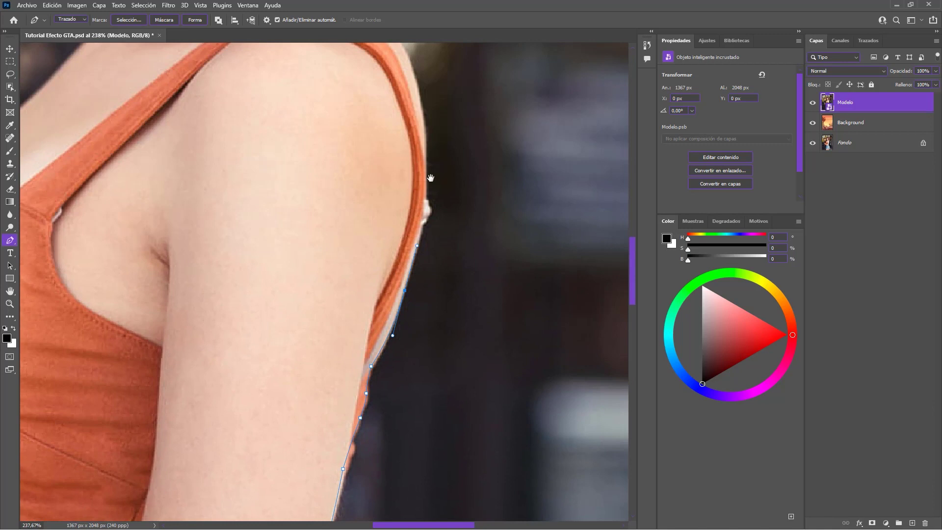
scroll(431, 178, up, 3)
scroll(431, 147, up, 3)
click(447, 254)
drag(446, 254, 449, 269)
click(403, 199)
scroll(368, 169, up, 3)
mouse_move(381, 237)
mouse_down()
mouse_move(426, 205)
mouse_move(452, 169)
mouse_up()
scroll(454, 237, up, 3)
scroll(521, 127, up, 3)
click(484, 151)
scroll(466, 194, up, 2)
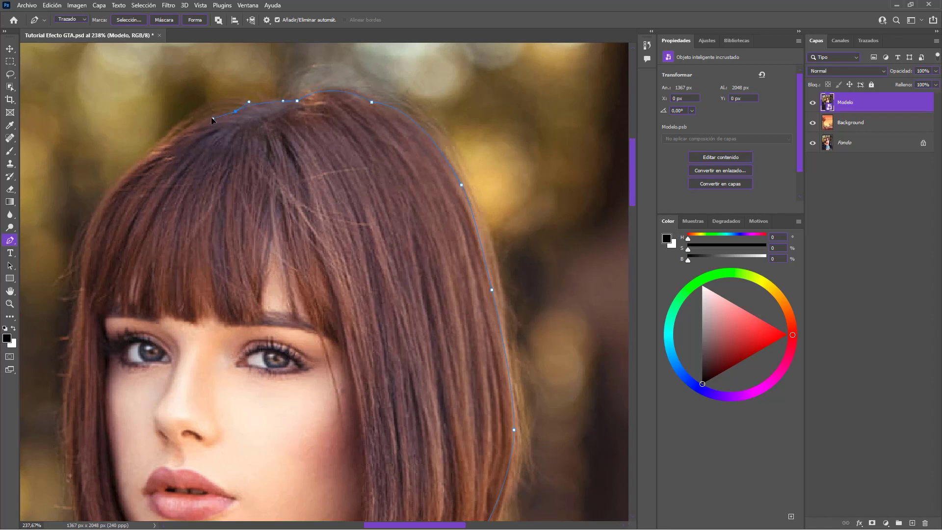
scroll(212, 120, left, 5)
scroll(212, 119, down, 3)
click(332, 101)
scroll(333, 101, down, 4)
drag(291, 323, 289, 309)
Trace the chin, front of the neck, front shoulder and the orange top's fold.
click(325, 358)
click(354, 371)
scroll(354, 371, down, 4)
scroll(354, 371, left, 2)
mouse_move(416, 230)
mouse_down()
mouse_move(405, 247)
mouse_move(587, 172)
mouse_up()
scroll(405, 250, down, 5)
click(417, 242)
scroll(417, 242, up, 3)
click(476, 196)
click(465, 218)
click(477, 218)
click(506, 213)
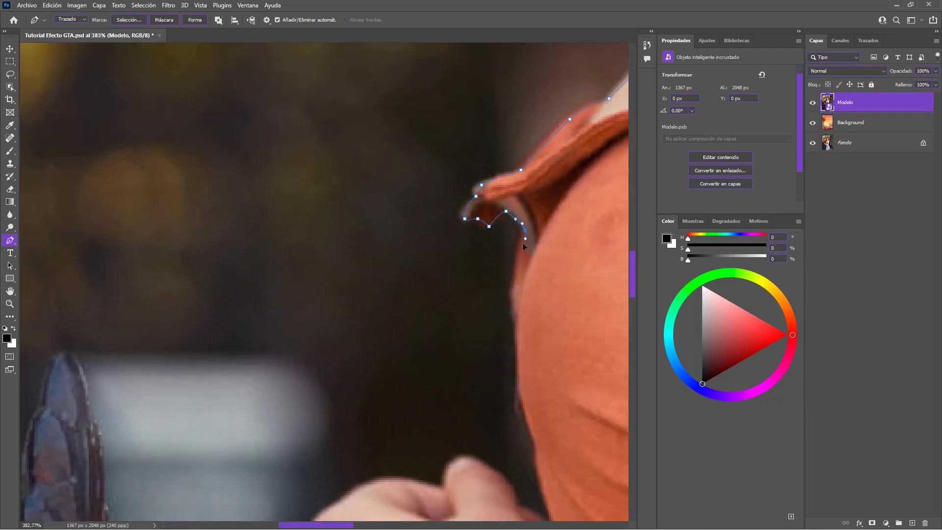
Outline the wrist, fist, back of the hand and the arm's lower edge.
drag(522, 242, 520, 127)
drag(440, 255, 471, 191)
drag(441, 309, 436, 226)
click(444, 208)
mouse_move(453, 105)
mouse_down()
mouse_move(480, 227)
mouse_move(541, 319)
mouse_up()
click(502, 264)
click(482, 241)
click(460, 227)
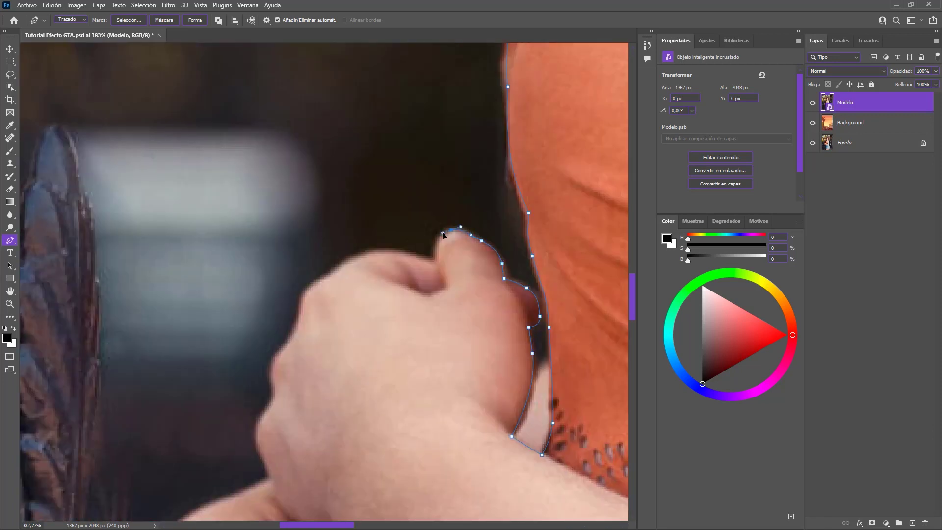
drag(378, 287, 525, 213)
click(454, 255)
drag(459, 252, 442, 154)
click(408, 245)
mouse_move(396, 248)
mouse_down()
mouse_move(436, 256)
mouse_move(261, 145)
mouse_up()
drag(483, 291, 383, 172)
click(375, 232)
Trace down the jeans' front edge, shorts hem and leg to the image's bottom edge.
drag(377, 236, 423, 135)
click(411, 213)
click(412, 241)
drag(412, 241, 432, 117)
click(438, 192)
click(450, 239)
mouse_move(453, 264)
mouse_down()
mouse_move(442, 156)
mouse_move(407, 79)
mouse_up()
click(389, 164)
click(423, 227)
mouse_move(450, 356)
mouse_down()
mouse_move(376, 211)
mouse_move(371, 110)
mouse_up()
click(341, 193)
click(330, 219)
drag(324, 319, 320, 228)
click(309, 239)
click(296, 265)
click(306, 313)
drag(272, 430, 347, 273)
drag(467, 260, 436, 96)
click(273, 427)
click(267, 448)
scroll(447, 305, down, 3)
scroll(459, 286, down, 2)
scroll(458, 286, down, 1)
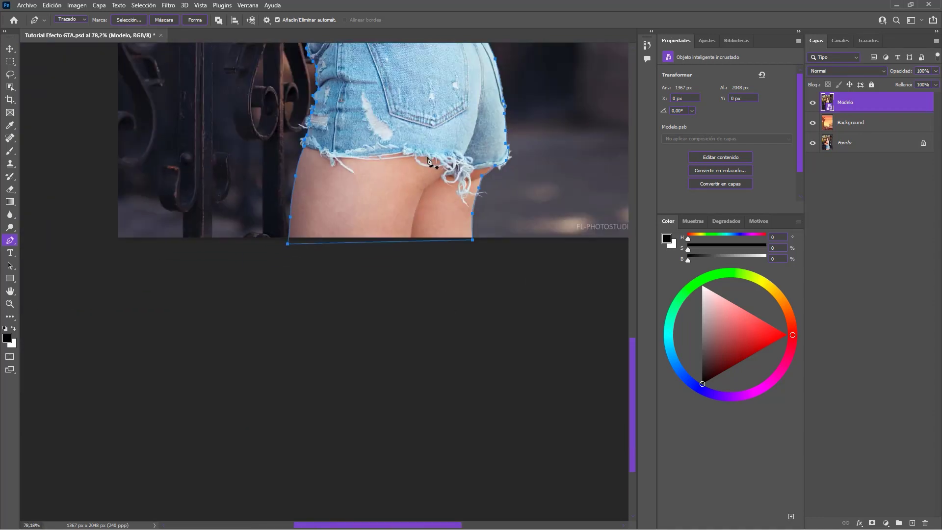
drag(417, 114, 410, 266)
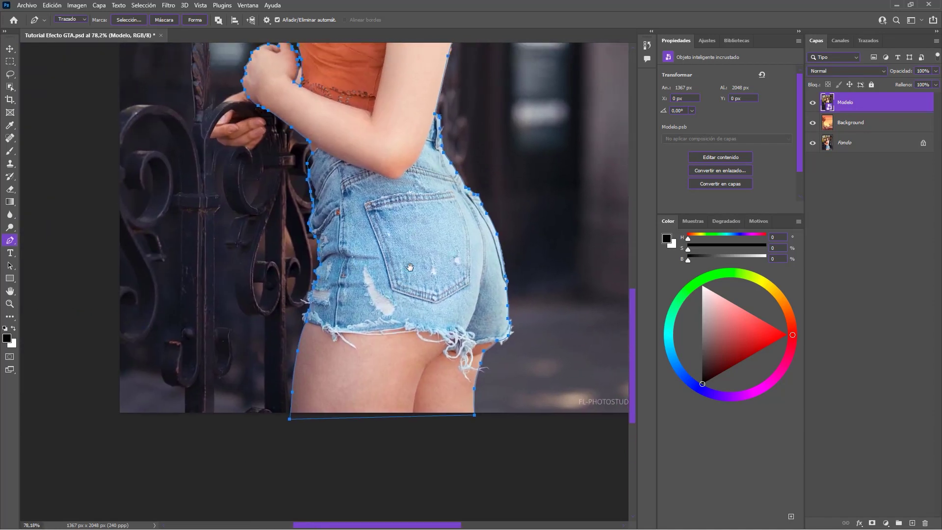
scroll(409, 266, down, 2)
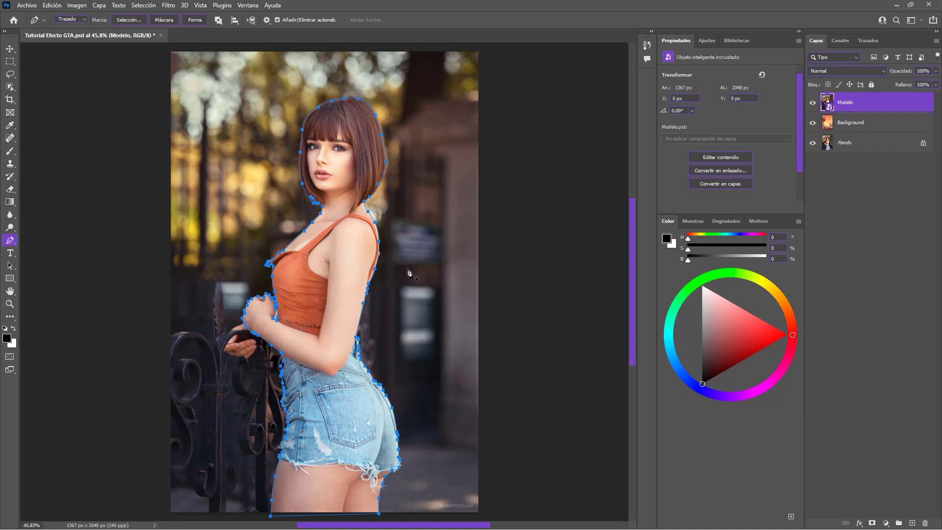
Turn the figure path into a selection and add a layer mask to Modelo.
right_click(352, 262)
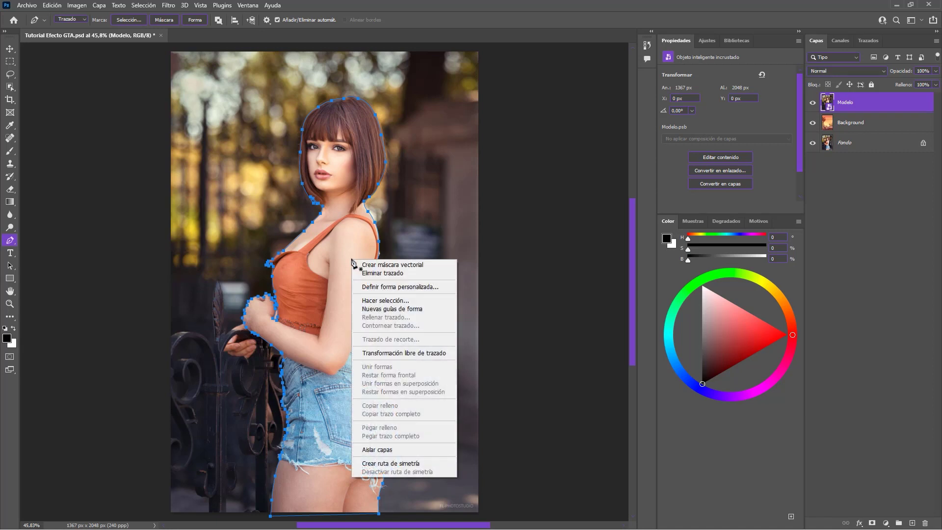
click(424, 301)
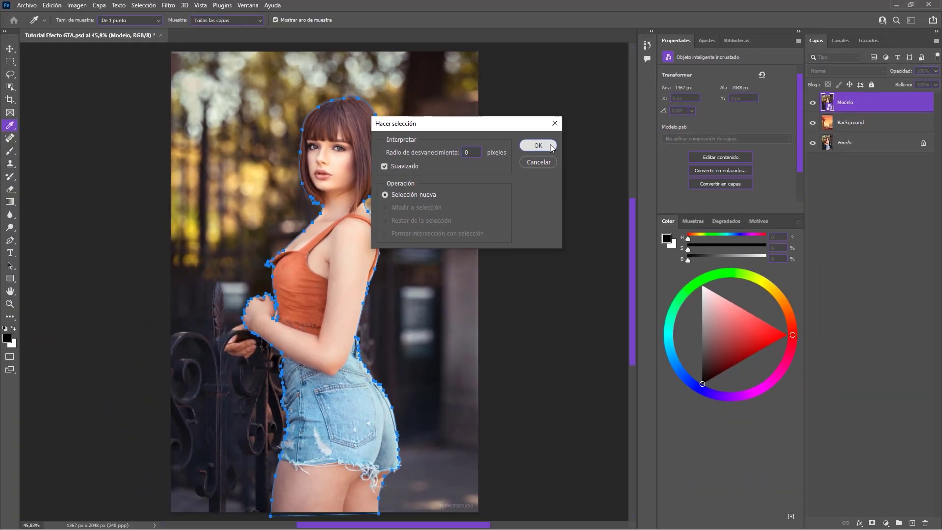
click(539, 147)
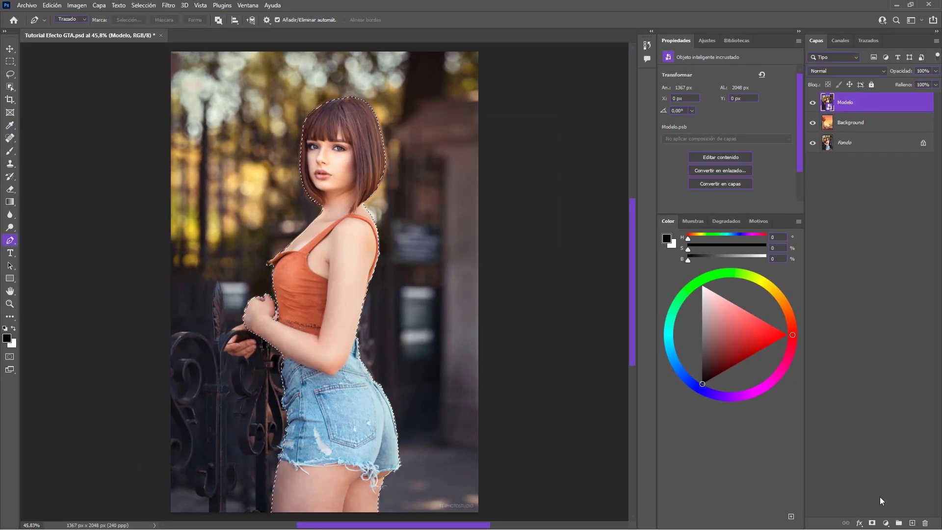
click(872, 524)
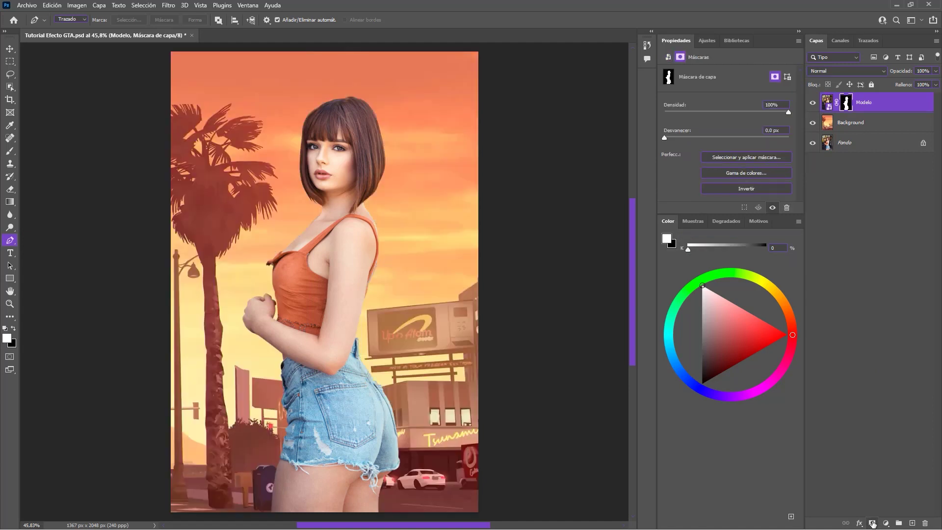
Group Modelo into a new group named 'Efecto', then reselect the Modelo layer.
key(v)
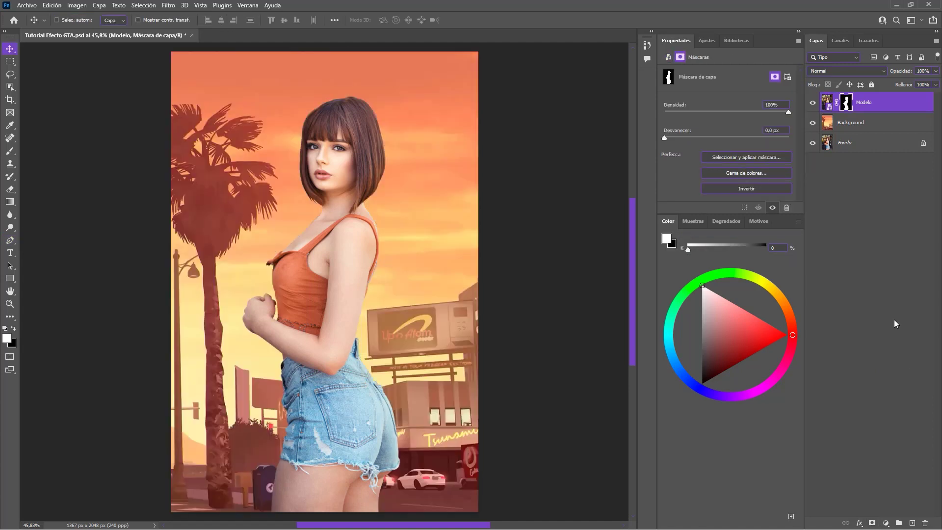
key(ctrl+g)
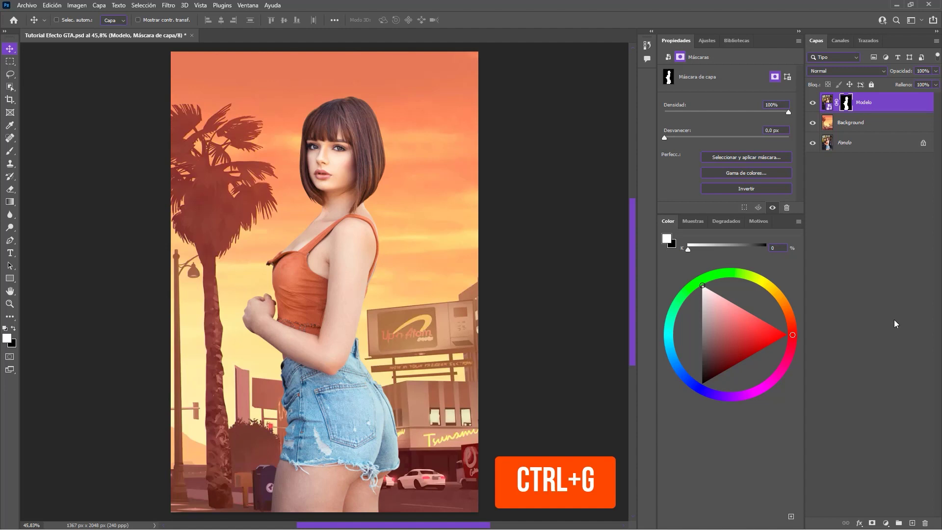
key(ctrl+g)
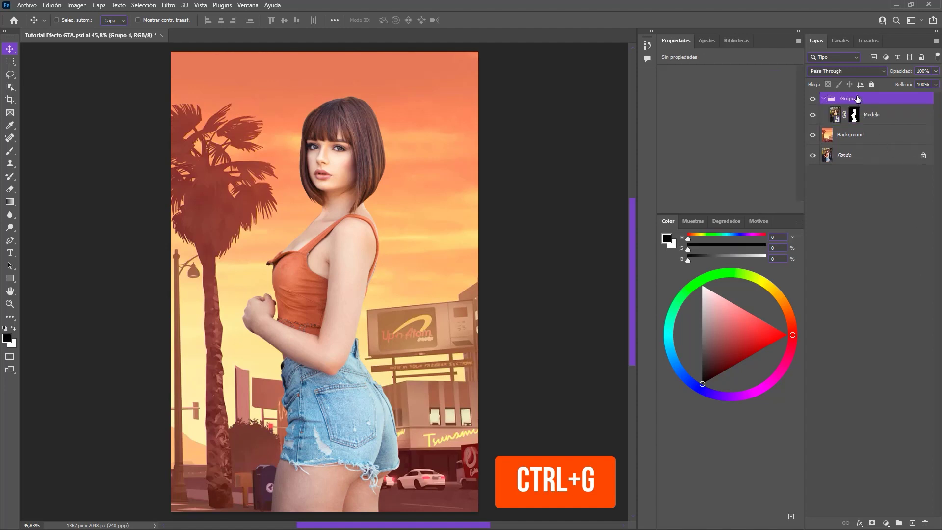
double_click(857, 98)
text(E)
text(fecto)
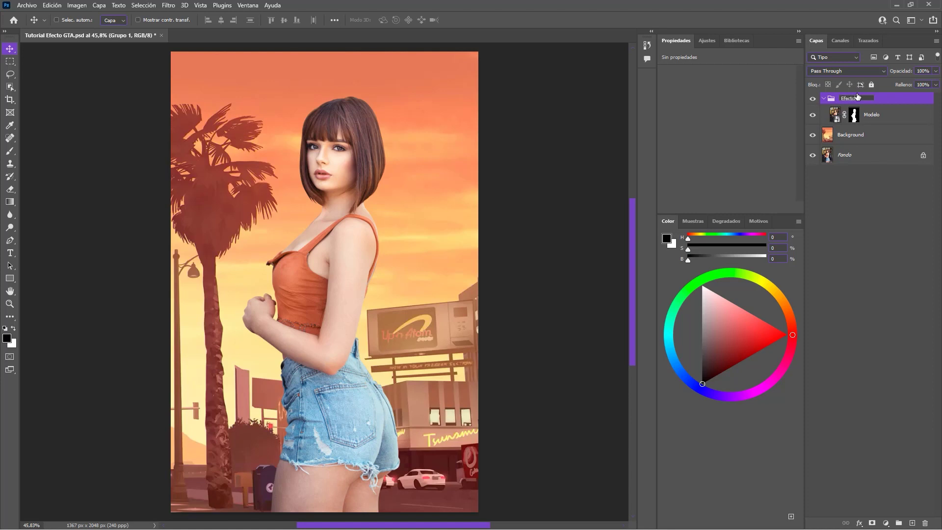
key(Return)
click(891, 116)
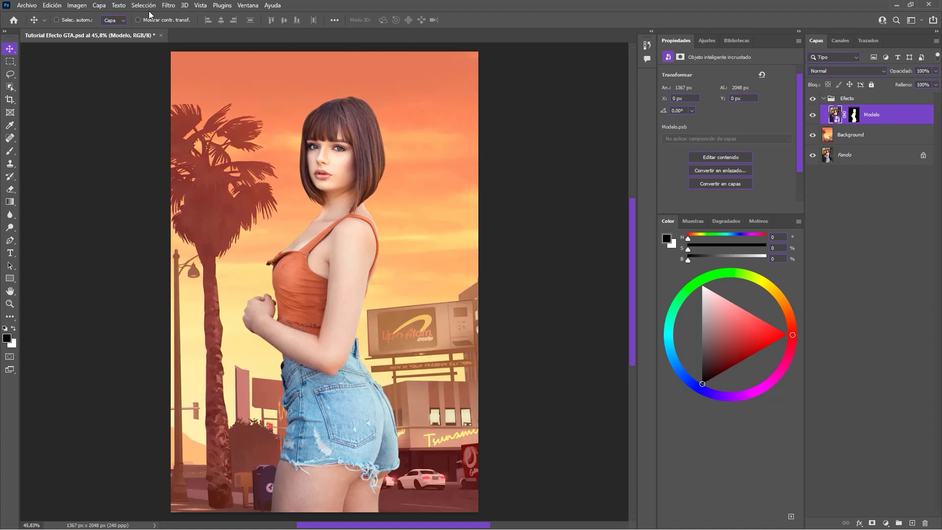
Open Sombras/iluminaciones and set shadows to 20% and highlights to 50%.
click(77, 6)
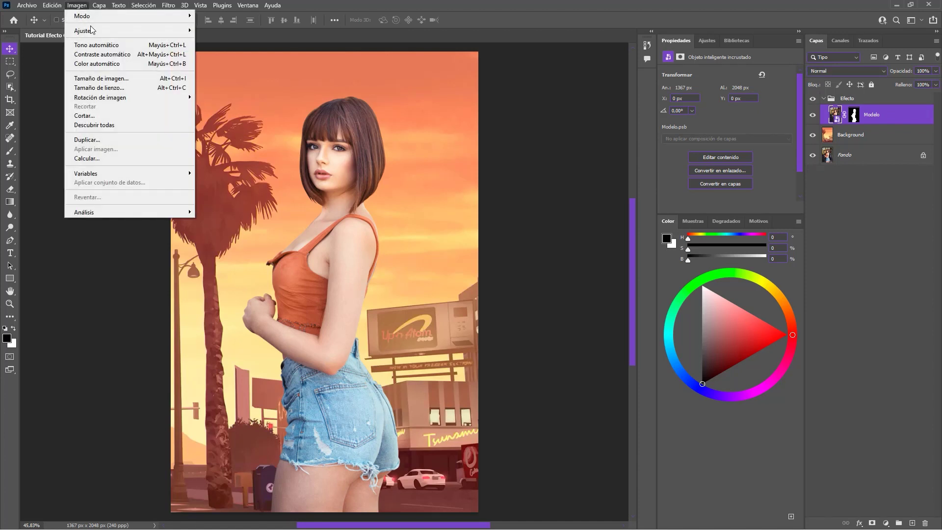
mouse_move(125, 30)
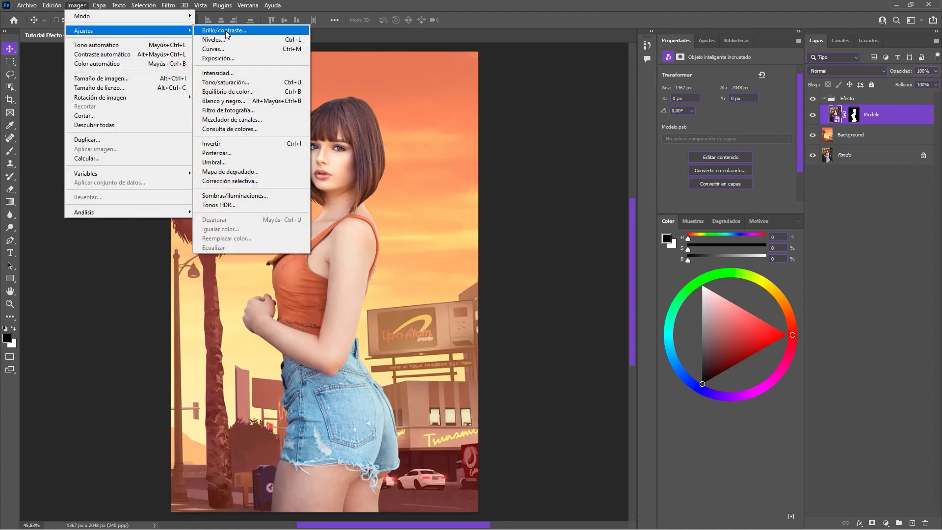
click(287, 196)
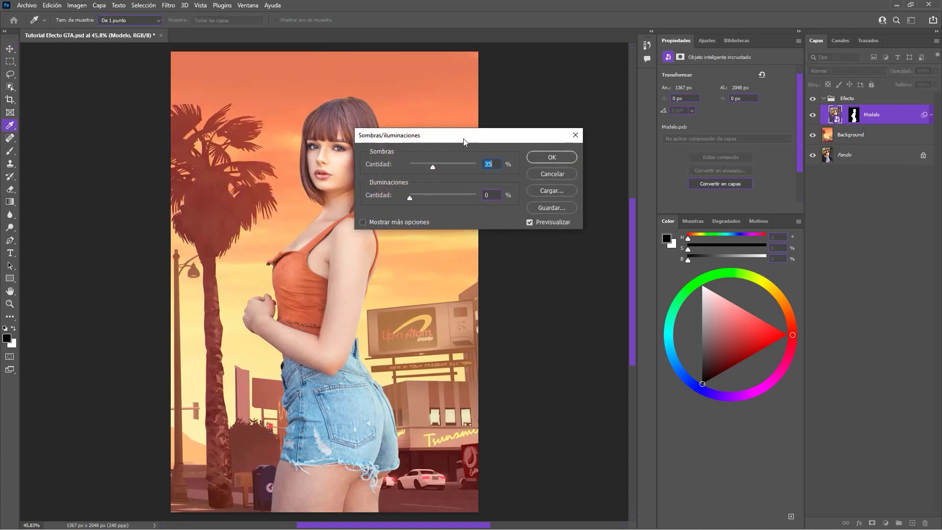
drag(455, 140, 535, 73)
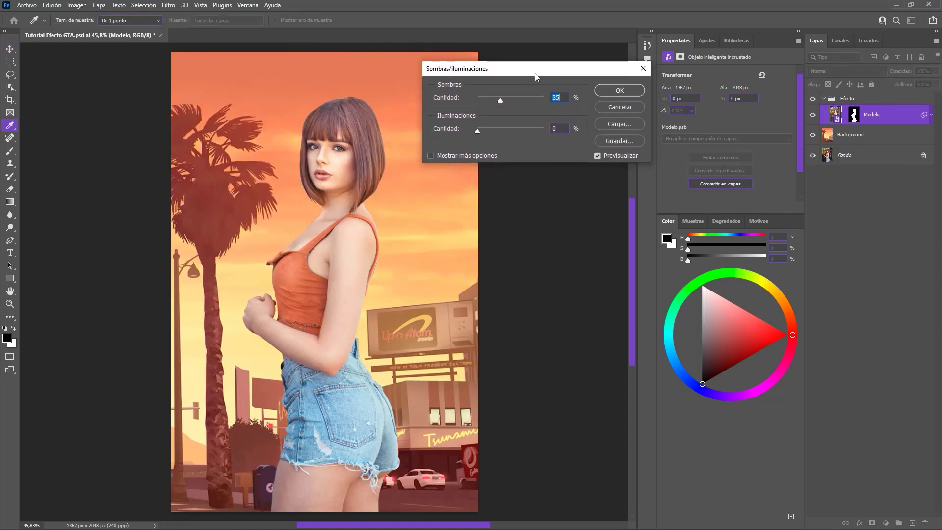
text(20)
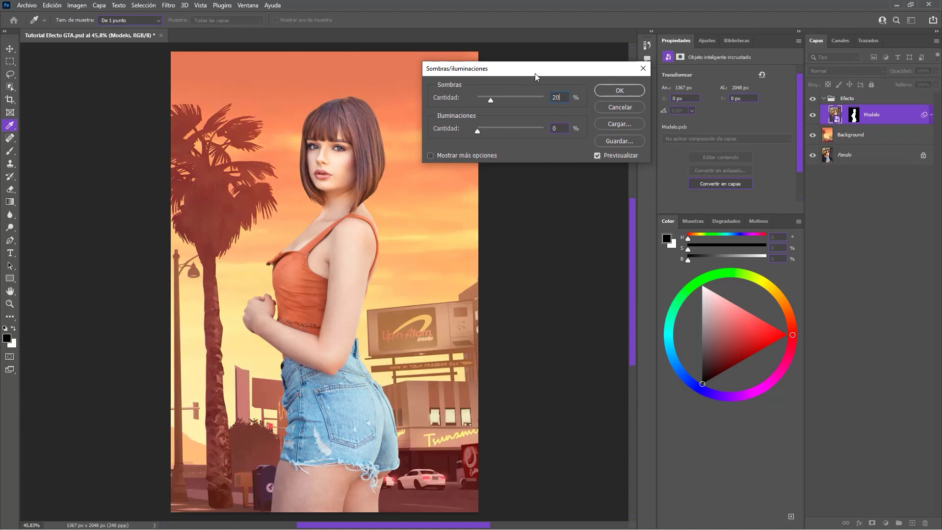
double_click(553, 129)
text(50)
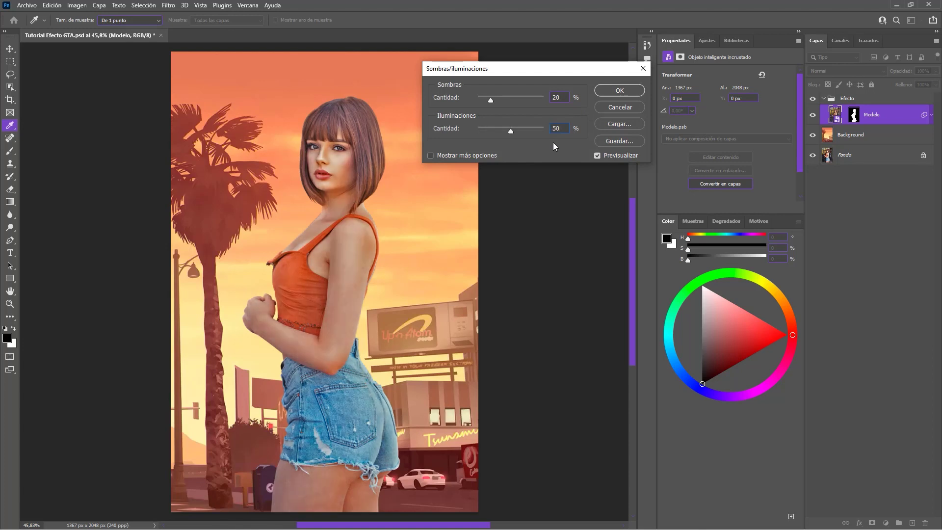
click(597, 155)
In the extra options, lower highlights to 30%, set color +17 and midtones −2, then apply.
click(433, 155)
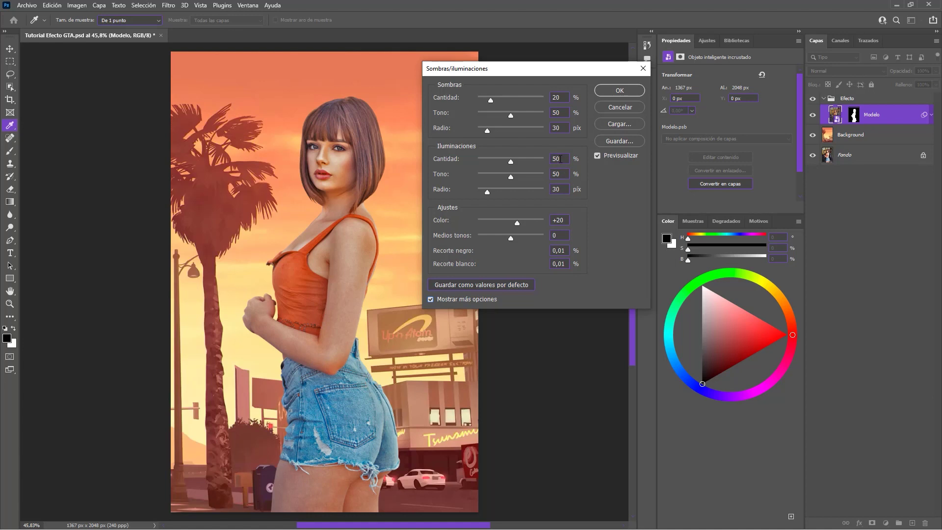
mouse_move(508, 162)
mouse_down()
mouse_move(497, 162)
mouse_move(493, 192)
mouse_up()
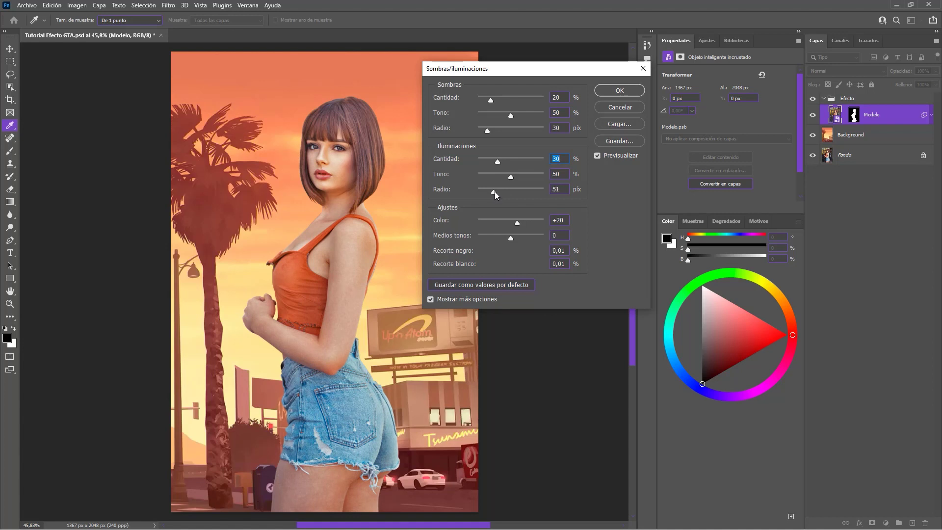
drag(494, 192, 496, 193)
click(595, 157)
click(517, 224)
drag(510, 238, 509, 239)
click(510, 239)
click(597, 156)
click(597, 156)
click(624, 89)
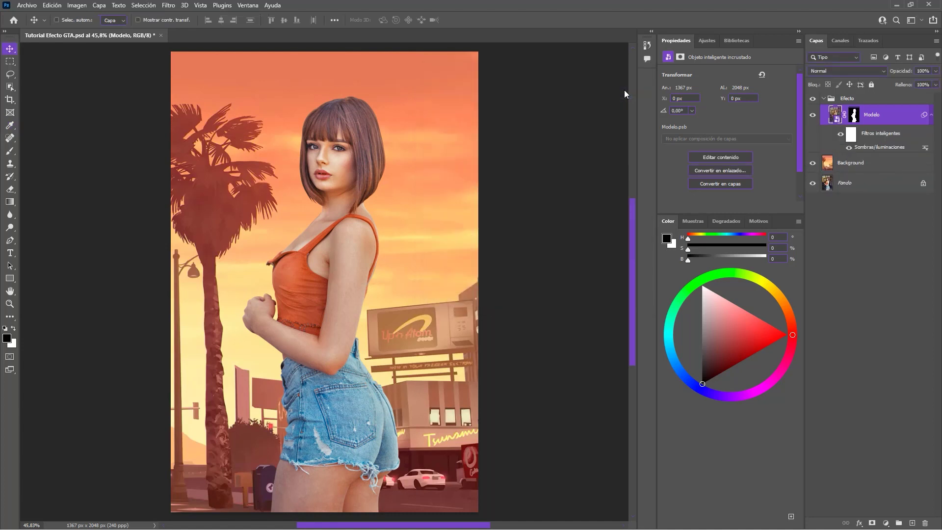
Review and keep the Sombras/iluminaciones smart filter settings, then bring up the Filtro menu.
double_click(885, 147)
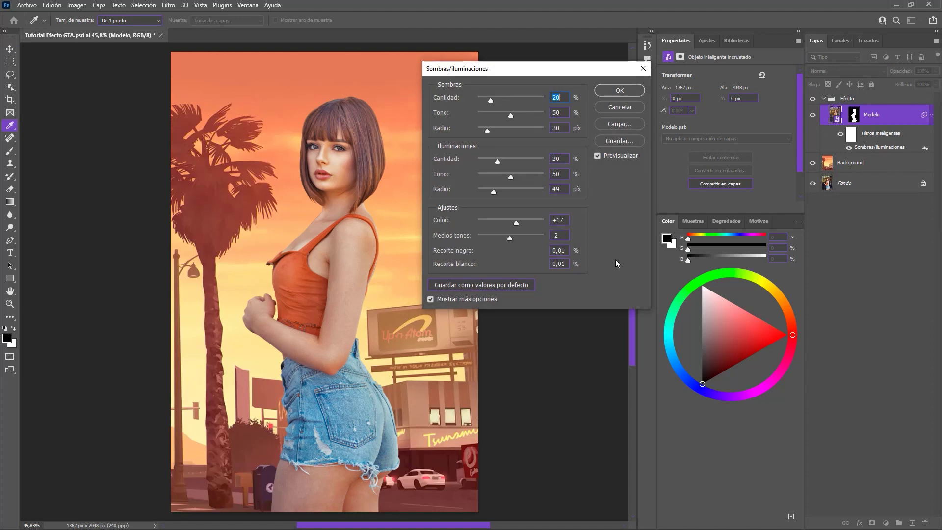
click(631, 95)
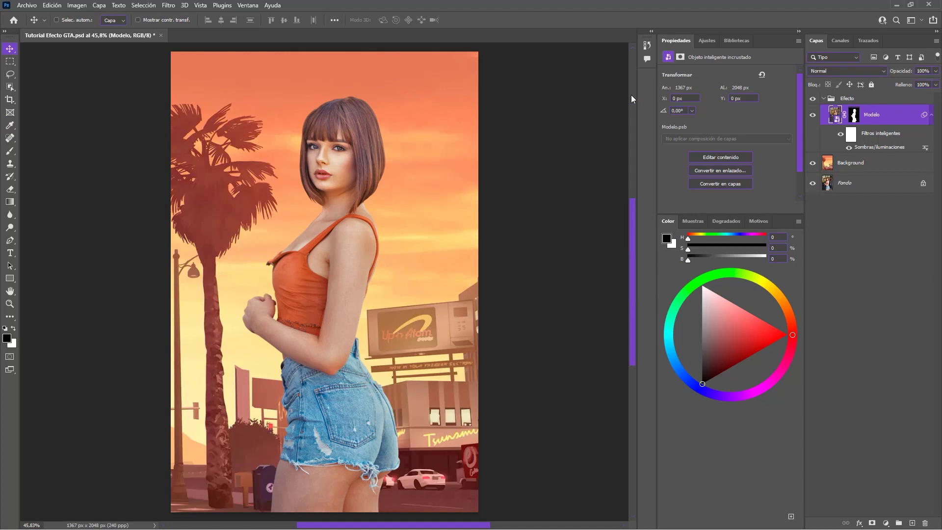
key(ctrl+plus)
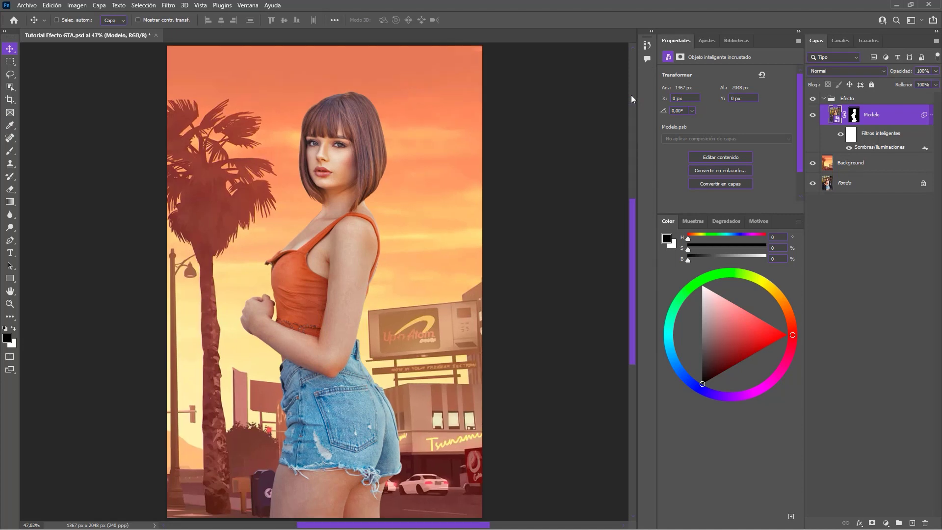
click(169, 6)
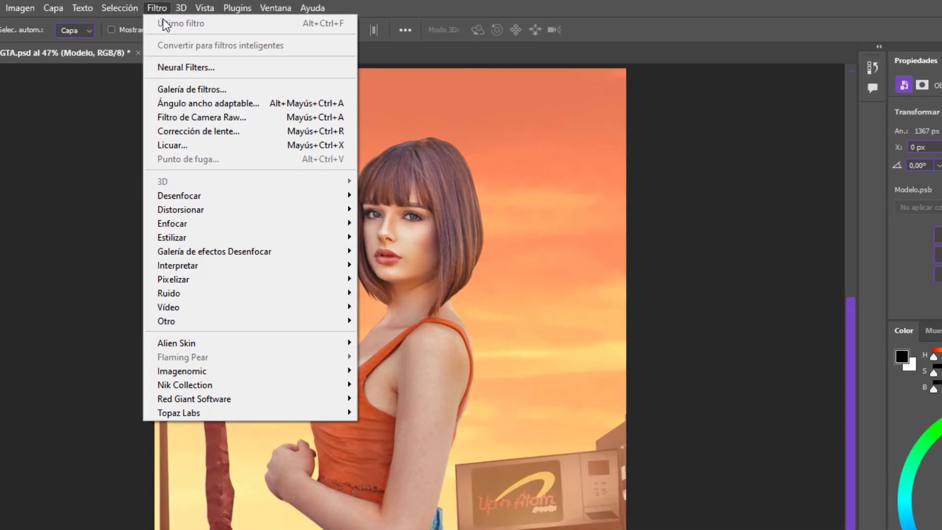
mouse_move(179, 158)
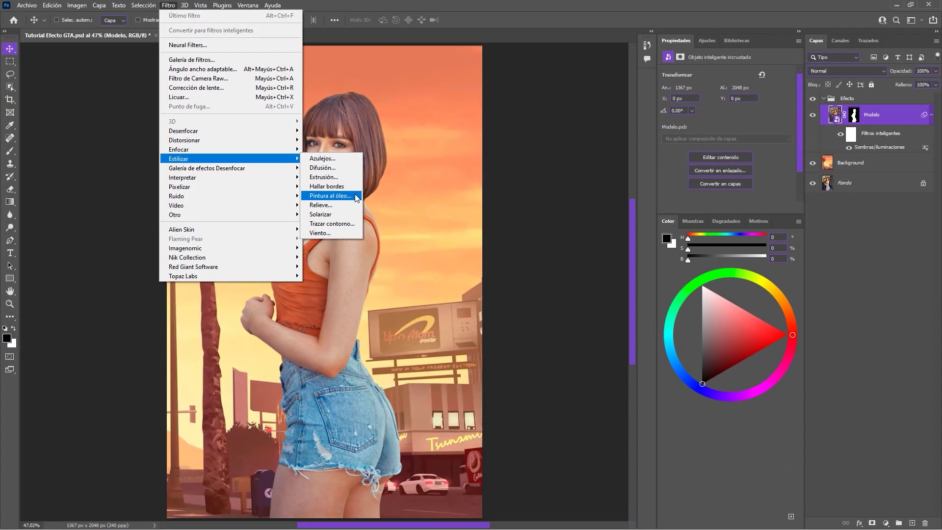
Start a Pintura al óleo filter with lighting off, Estilizado 2 and Limpieza 3.
click(436, 290)
drag(484, 67, 547, 113)
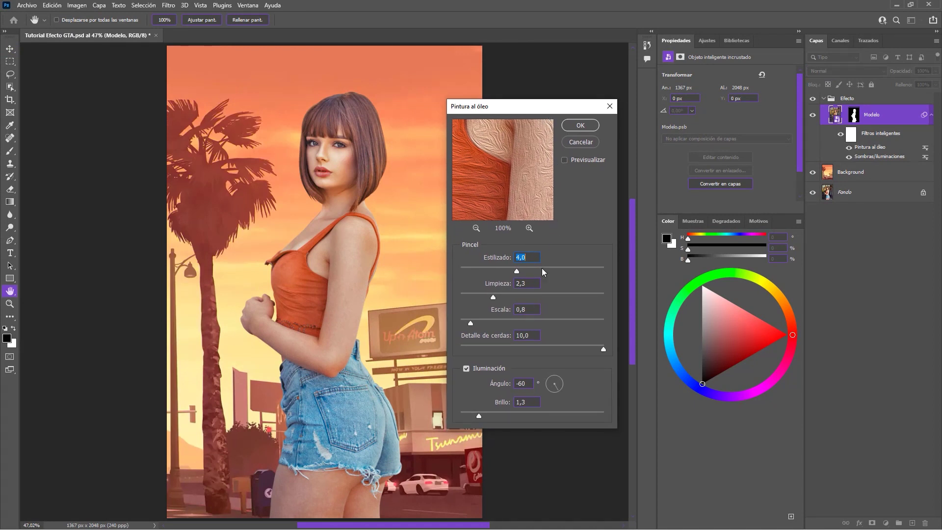
click(466, 368)
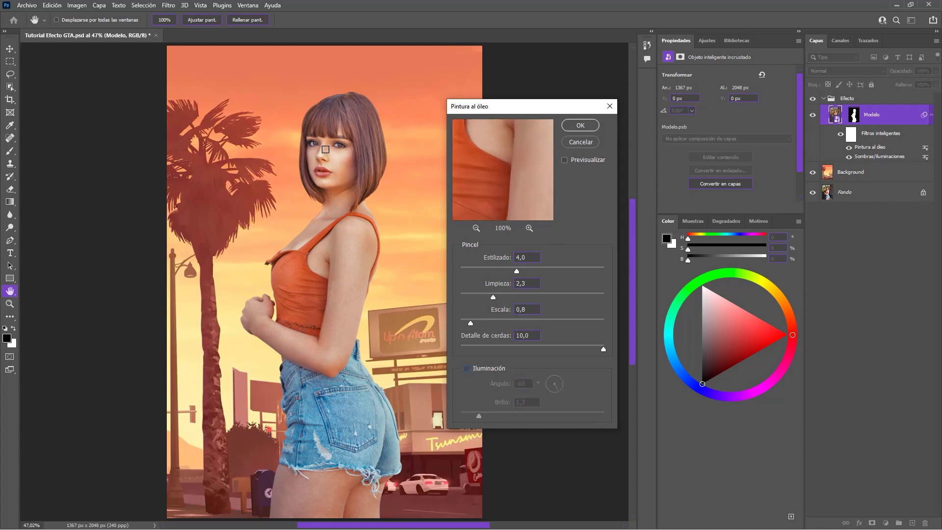
click(327, 151)
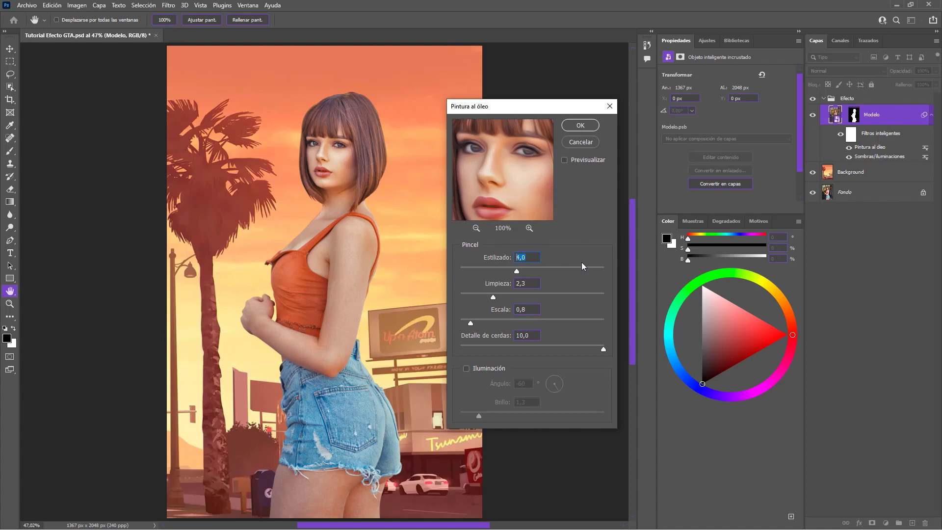
text(2)
key(Return)
key(Tab)
text(3)
key(Return)
Set oil paint Escala 2 and Detalle de cerdas 3, and apply the filter.
double_click(531, 310)
text(2)
key(Tab)
text(3)
click(581, 126)
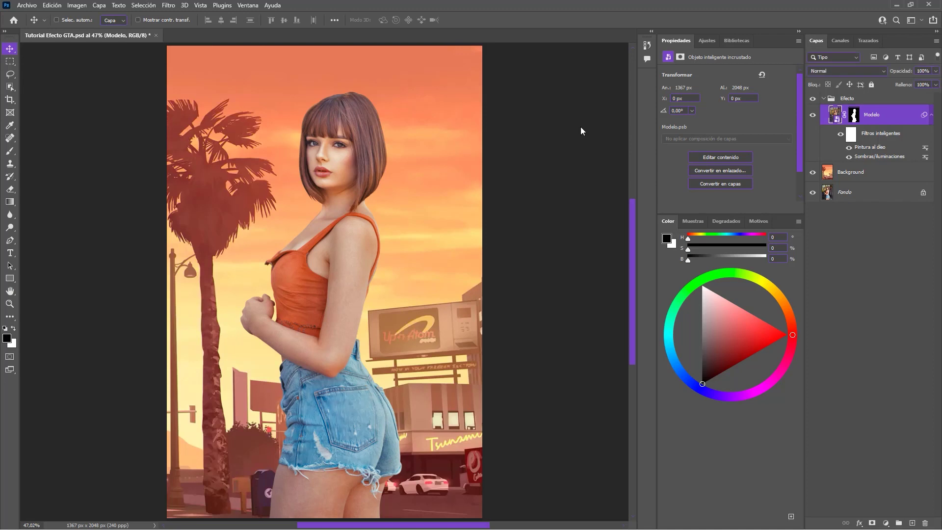
Open Enfoque suavizado and try sharpening amounts while previewing the model's face.
click(167, 6)
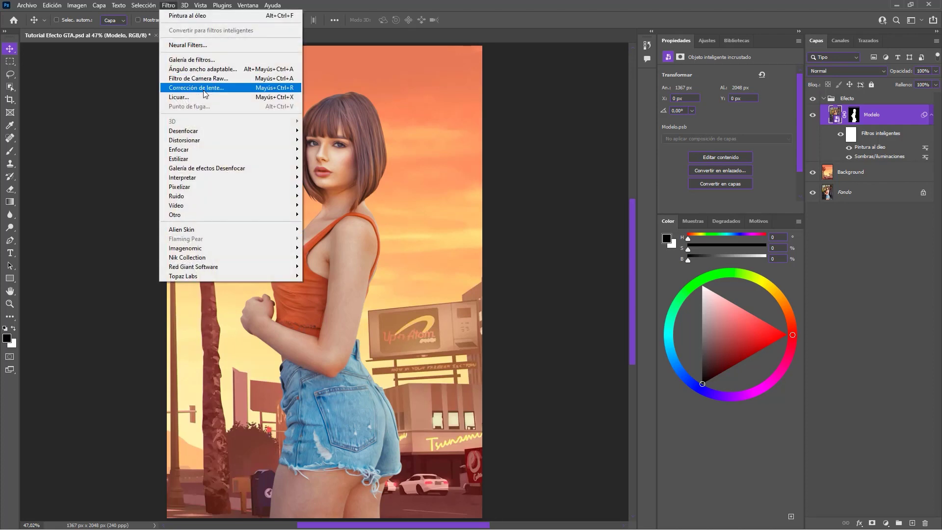
mouse_move(179, 149)
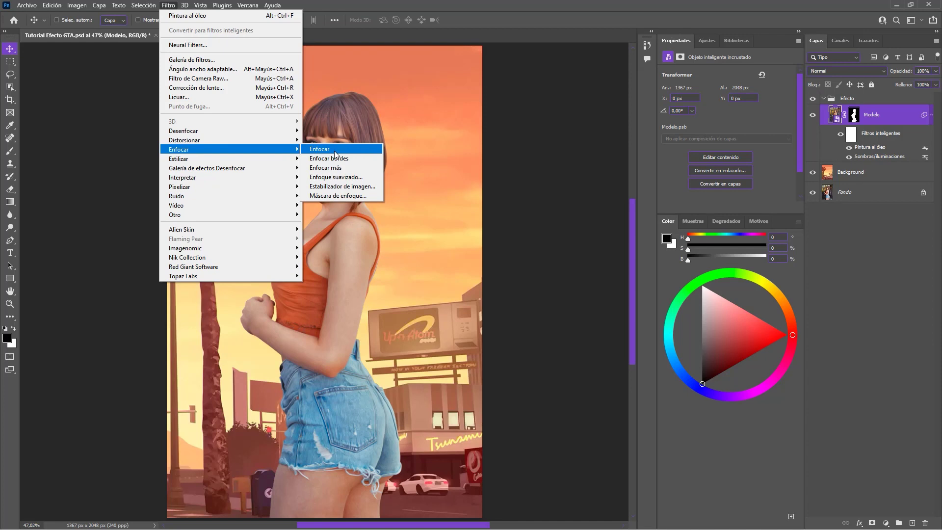
click(365, 178)
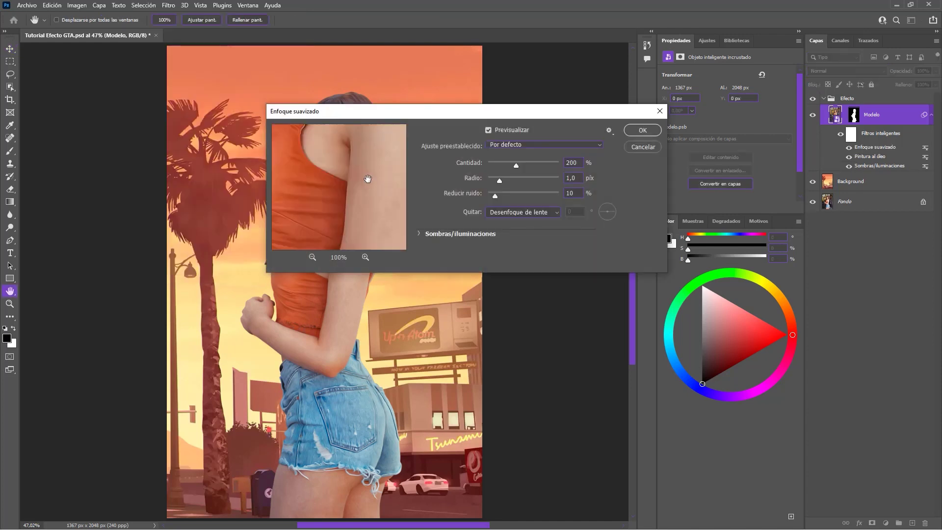
drag(434, 119, 387, 307)
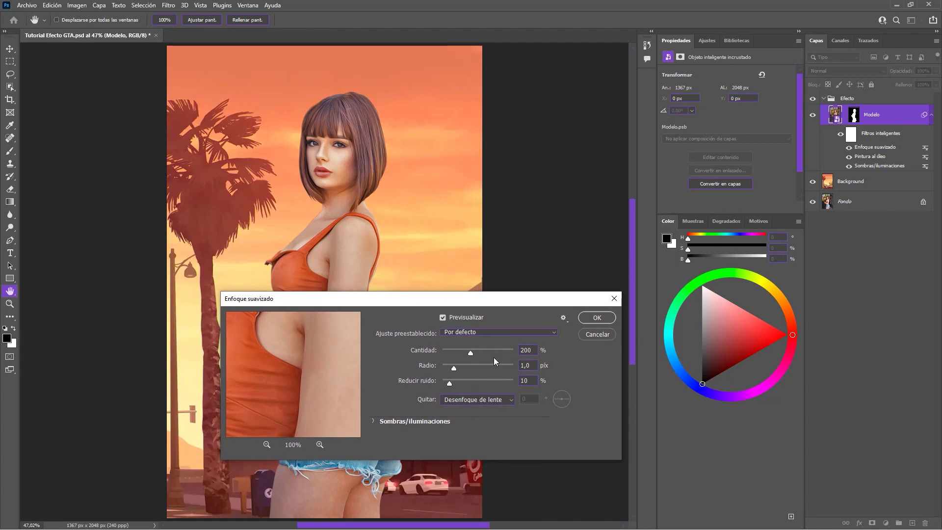
click(331, 155)
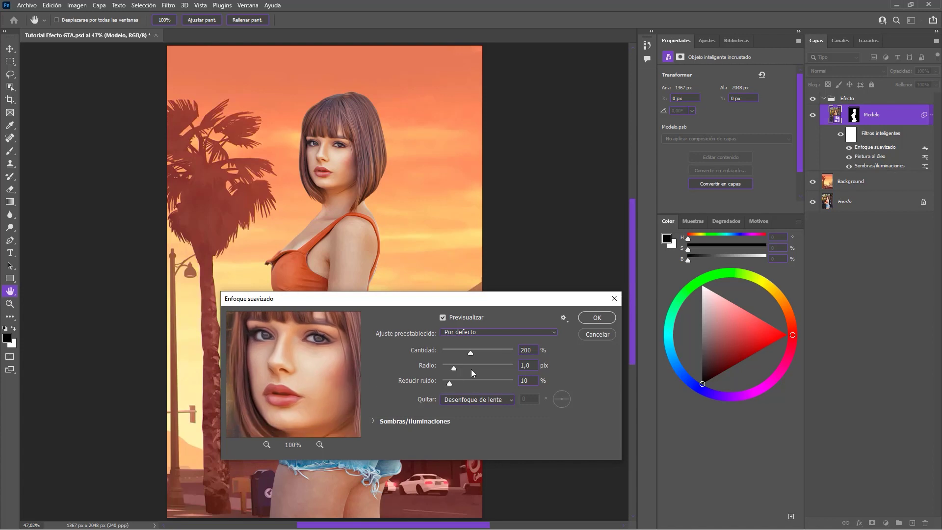
drag(471, 353, 453, 352)
drag(455, 355, 459, 353)
text(100)
Experiment with the Enfoque suavizado radius, trying 10 and then 5 pixels.
click(533, 365)
text(10)
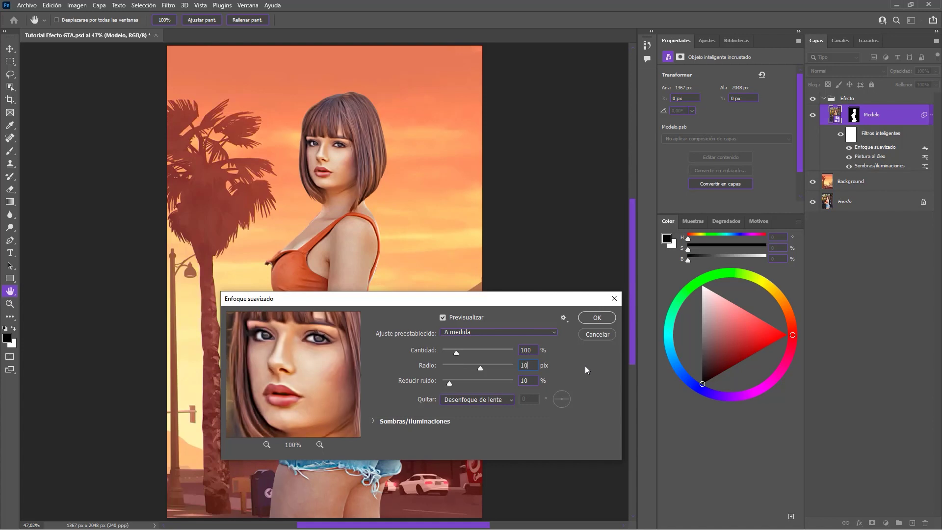
drag(481, 368, 467, 369)
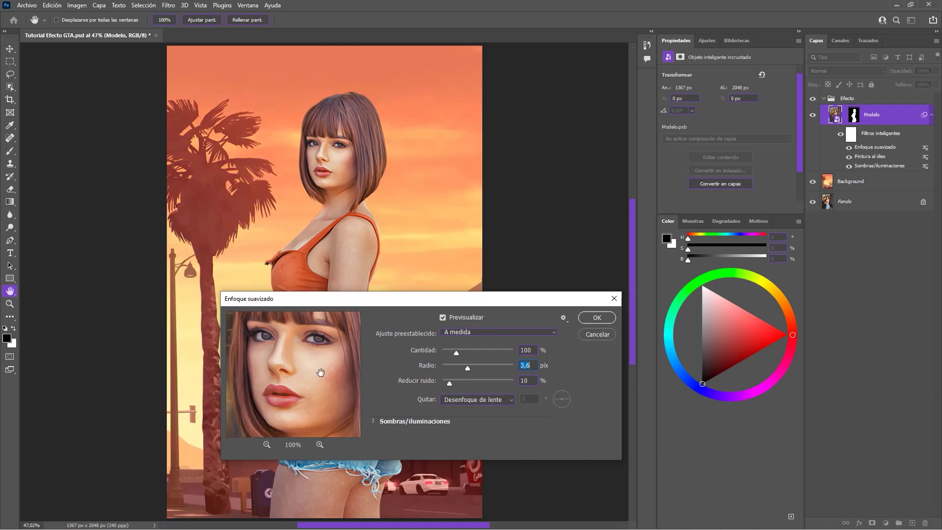
drag(467, 370, 469, 368)
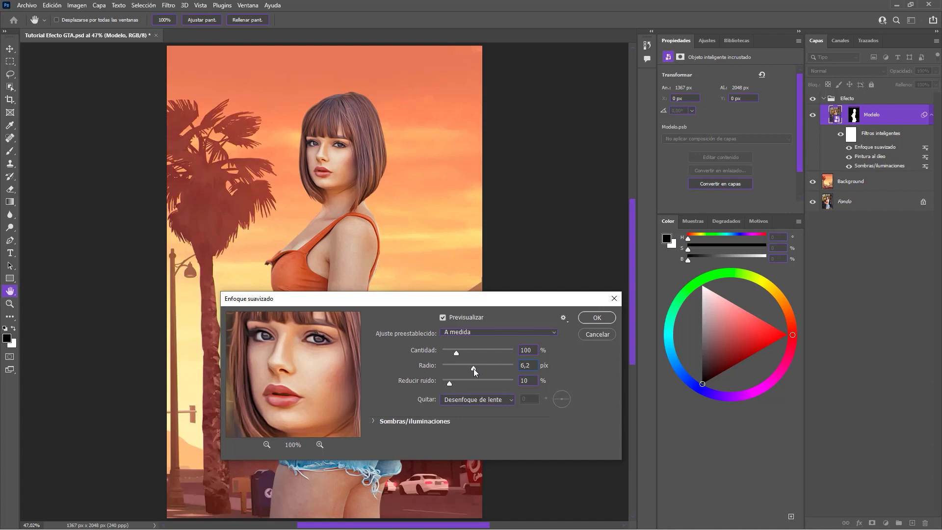
drag(472, 369, 472, 369)
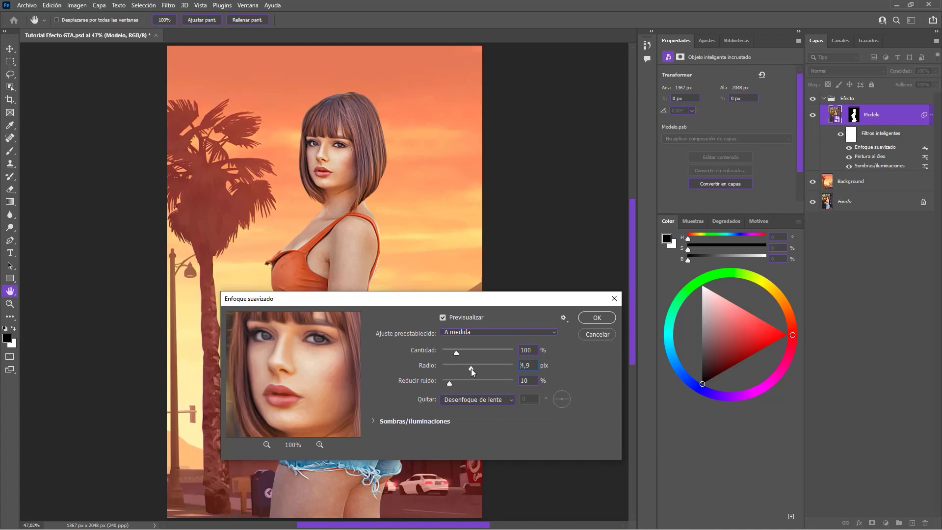
double_click(524, 369)
text(5)
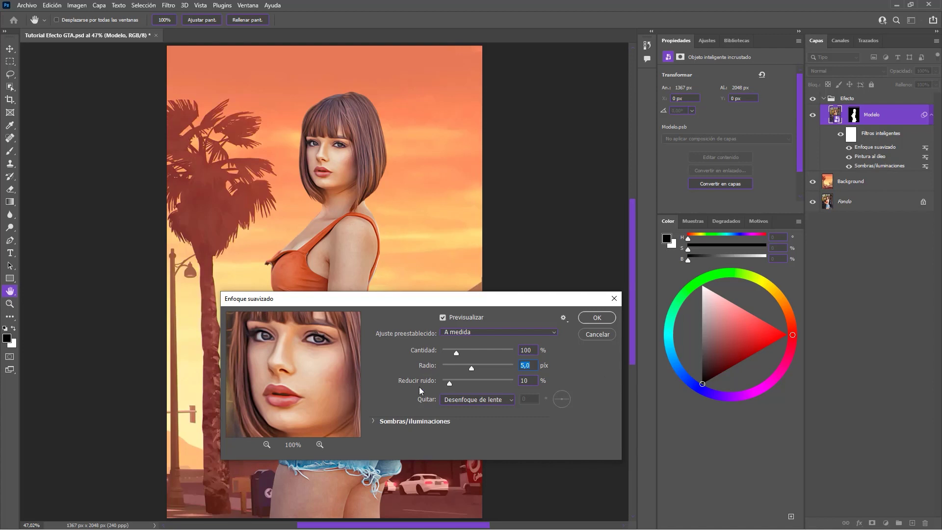
key(Tab)
Finalize Cantidad 50% and Radio 10 px with Reducir ruido 100%, and apply the sharpening.
click(528, 349)
text(50)
click(534, 364)
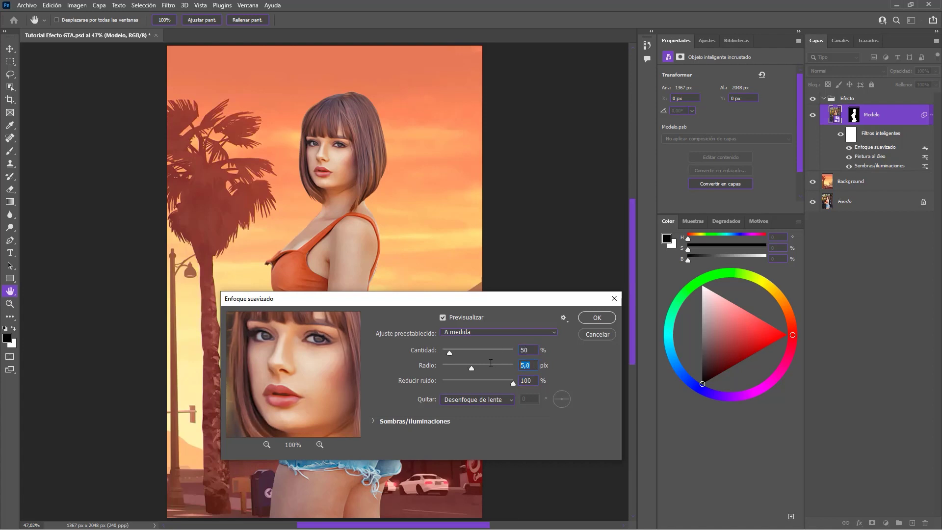
text(10)
click(597, 319)
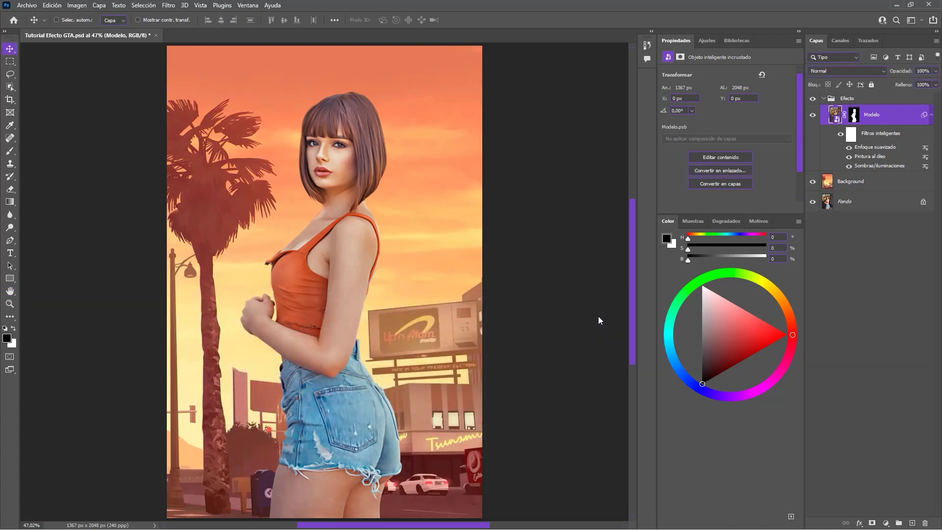
Apply Desenfoque de superficie to the Modelo layer with Radio 20 px and Umbral 10 niveles.
click(169, 6)
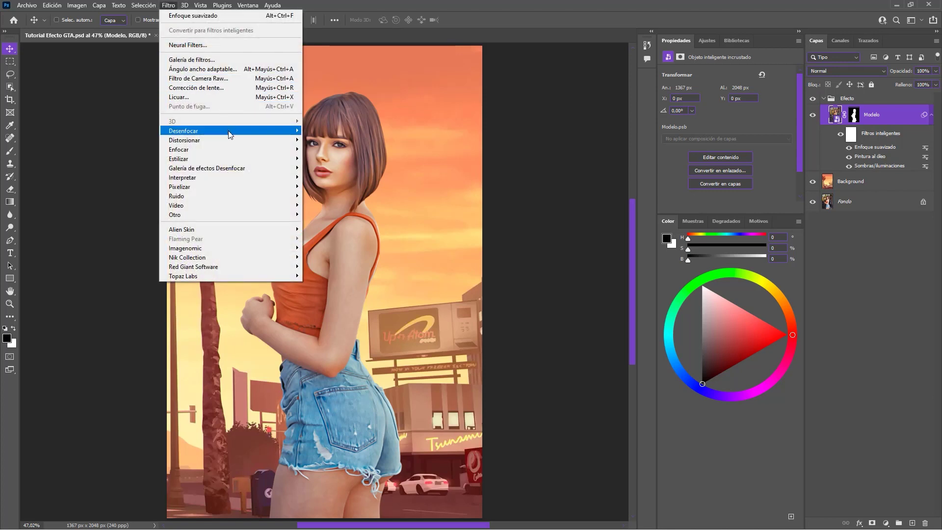
mouse_move(230, 130)
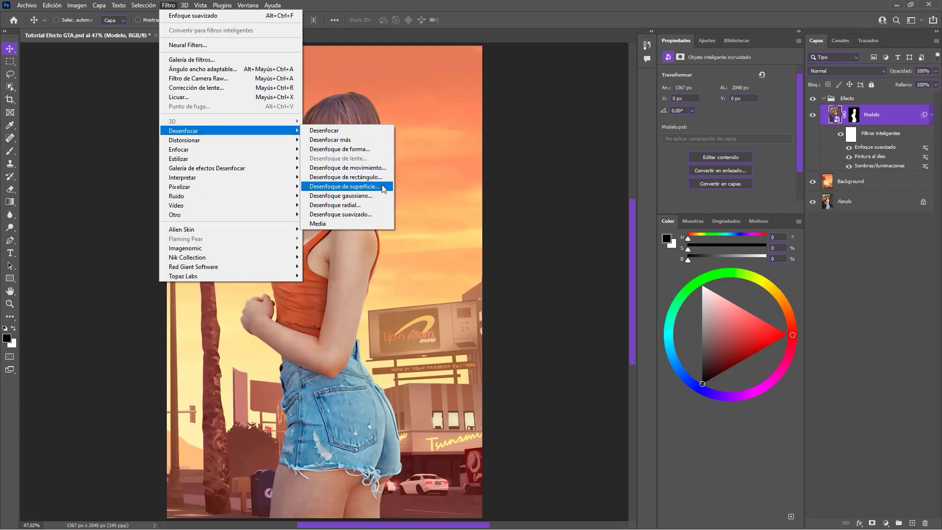
click(383, 189)
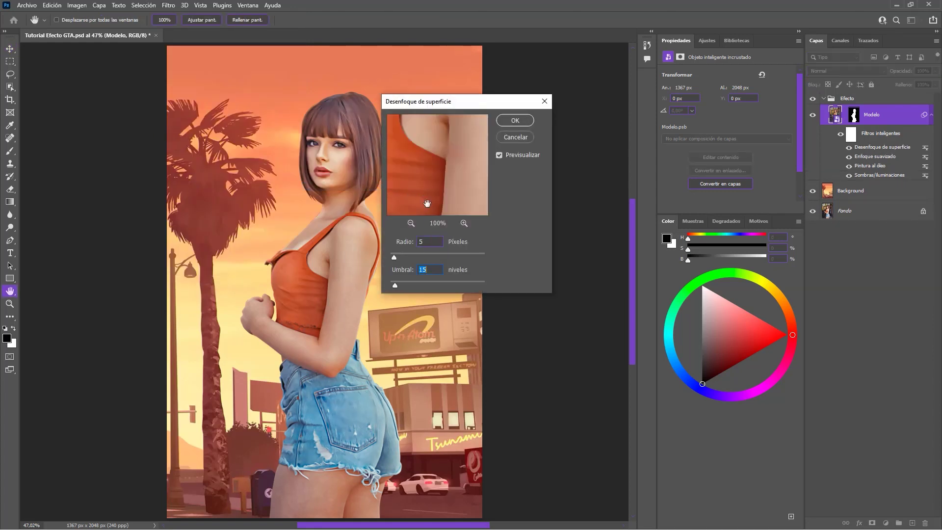
click(328, 158)
double_click(427, 240)
text(20)
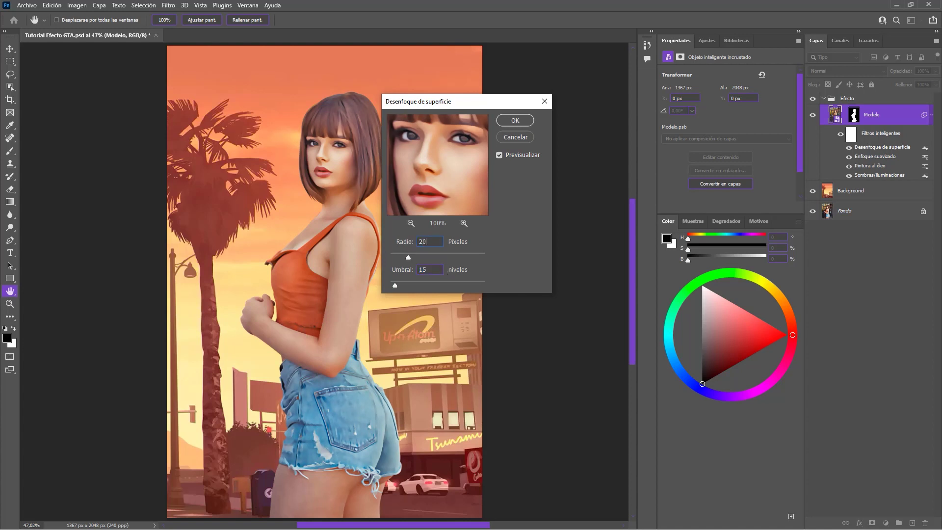
double_click(429, 269)
text(10)
click(515, 120)
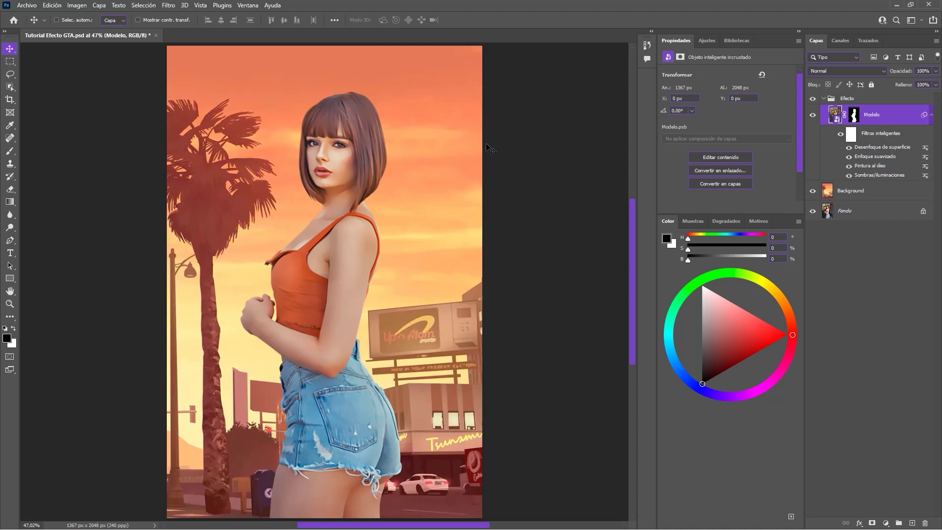
Choose Trazos de pincel > Bordes acentuados in the Galería de filtros, framing the model's face.
click(168, 6)
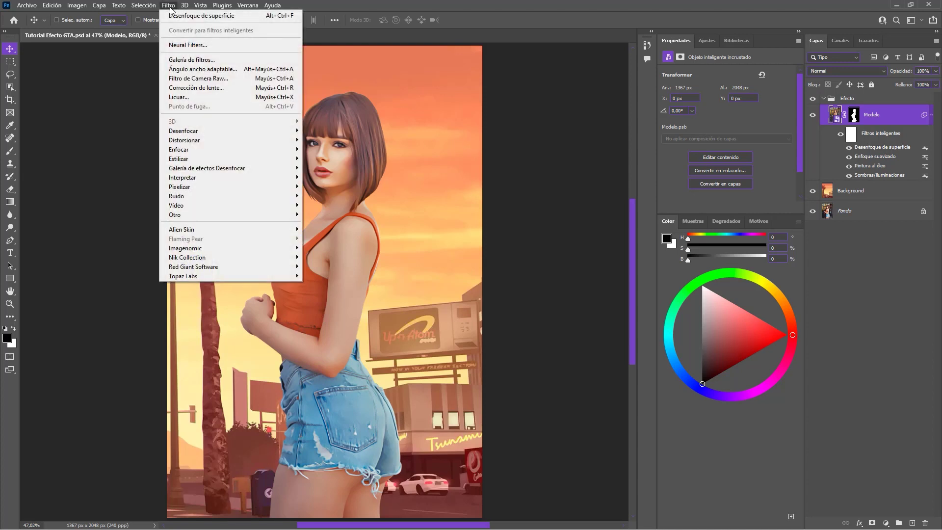
click(216, 60)
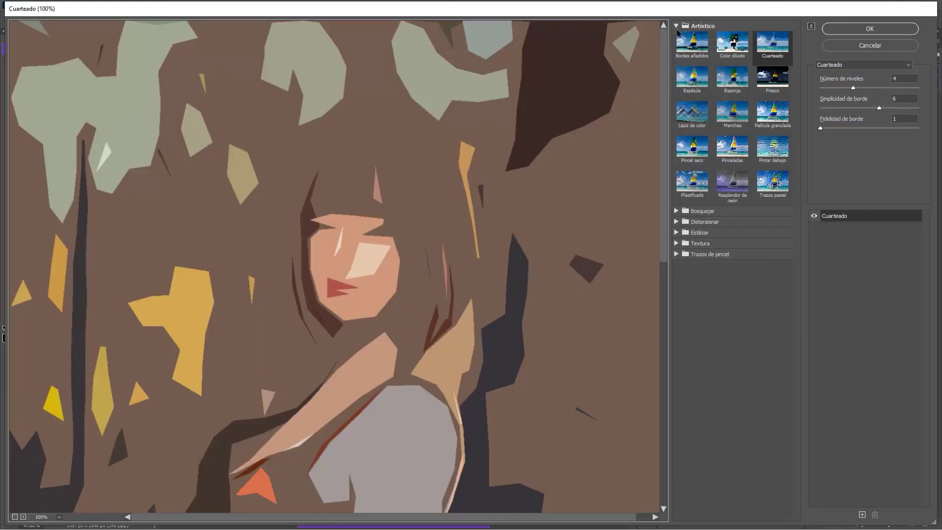
click(677, 27)
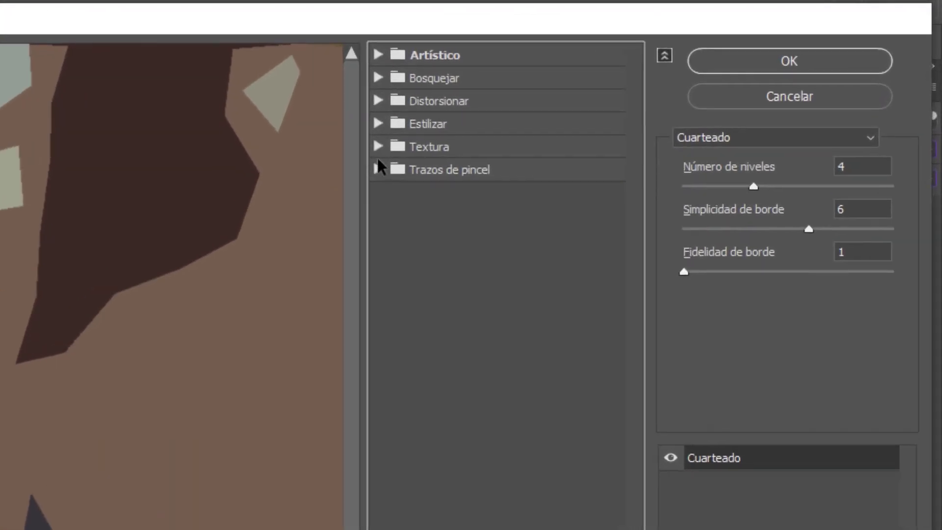
click(378, 166)
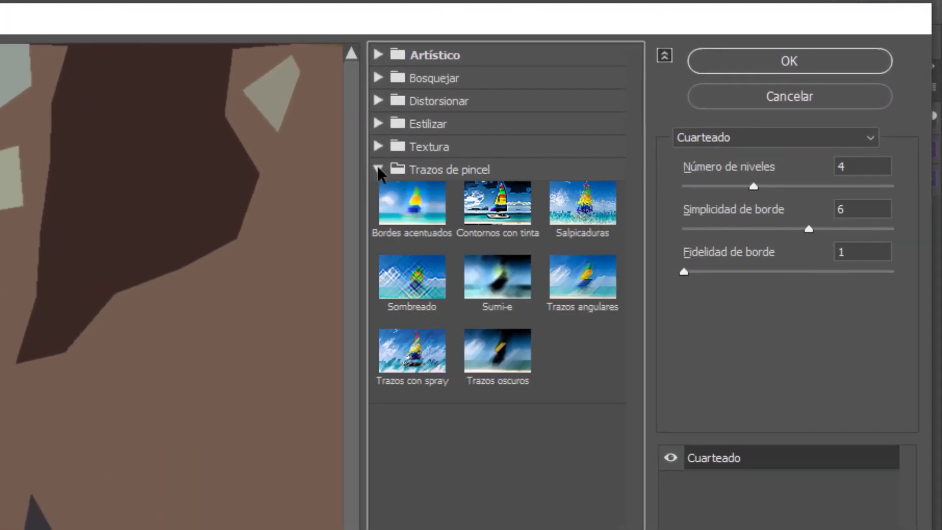
click(412, 204)
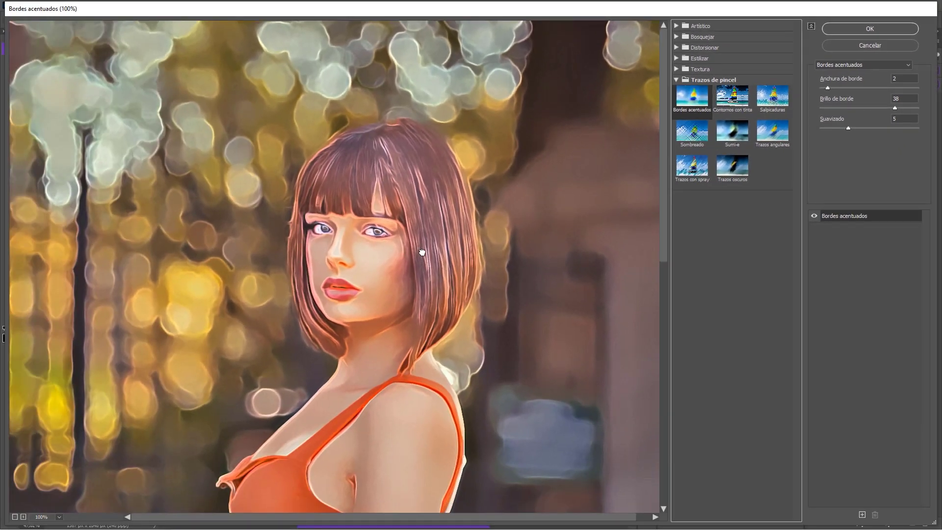
drag(422, 251, 421, 211)
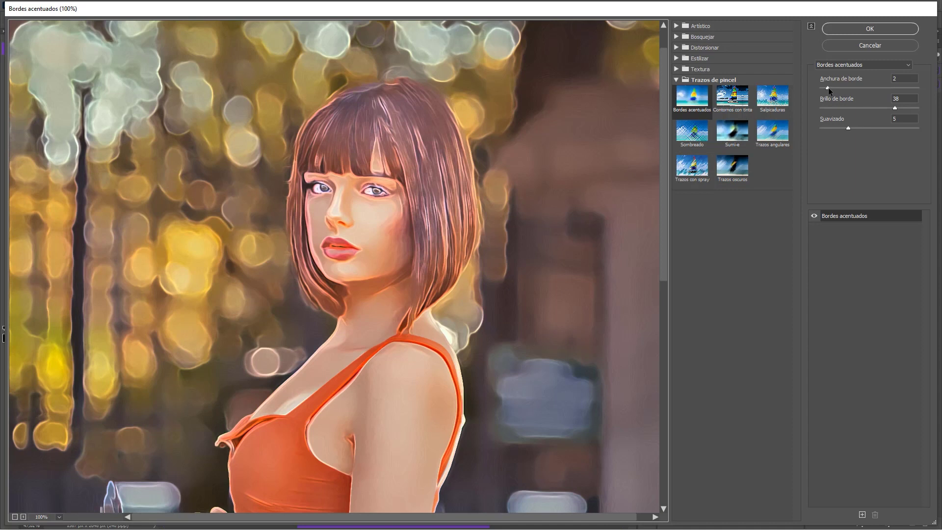
Set Bordes acentuados edge width 1, brightness 28, smoothness 1, and apply it.
drag(828, 87, 814, 89)
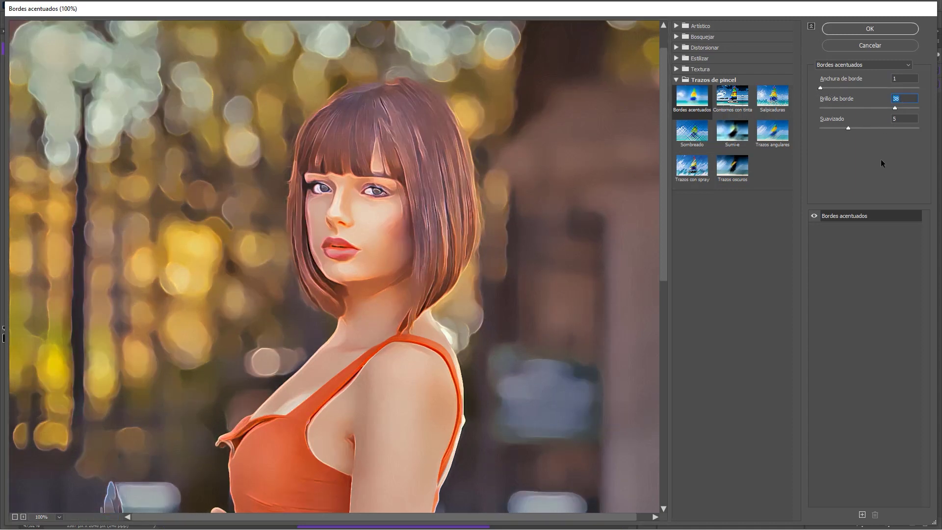
text(28)
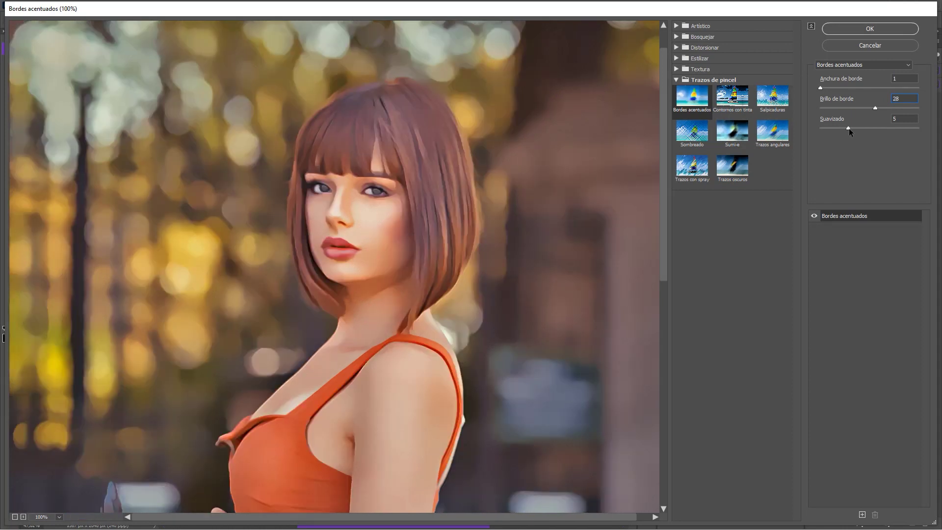
drag(848, 129, 819, 130)
click(817, 216)
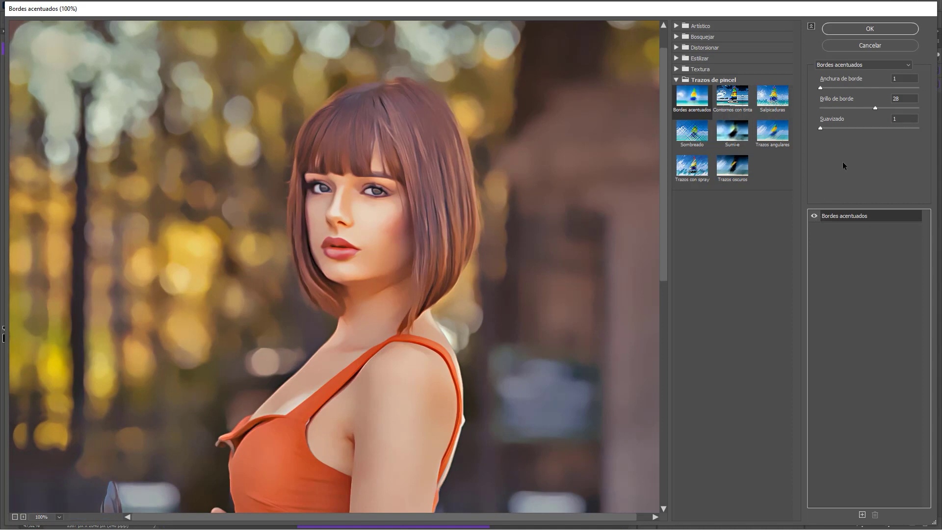
click(879, 28)
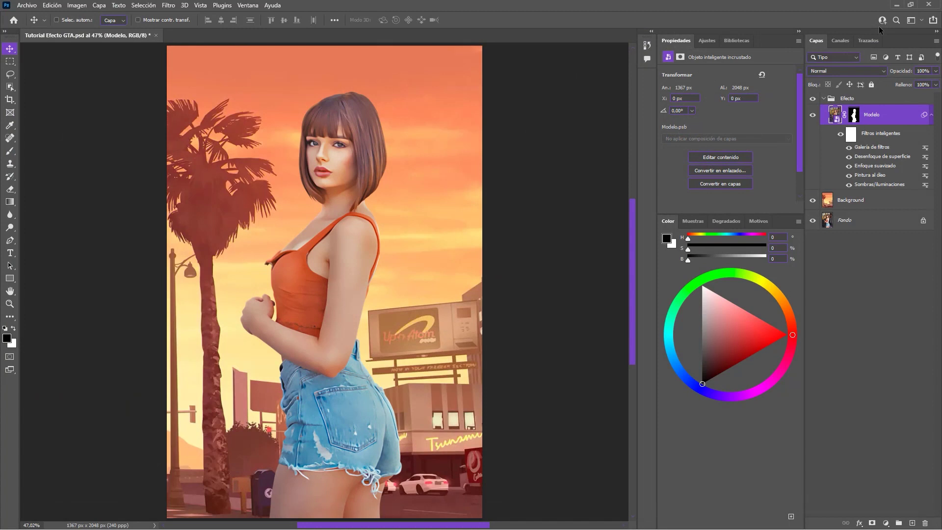
Add Hallar bordes to the Modelo layer, blended in Multiplicar mode at 25% opacity.
click(167, 6)
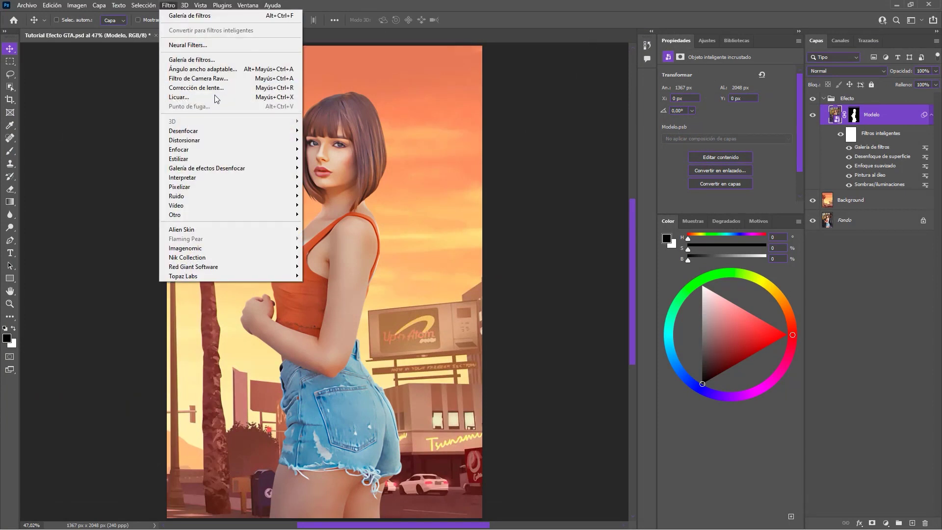
mouse_move(179, 158)
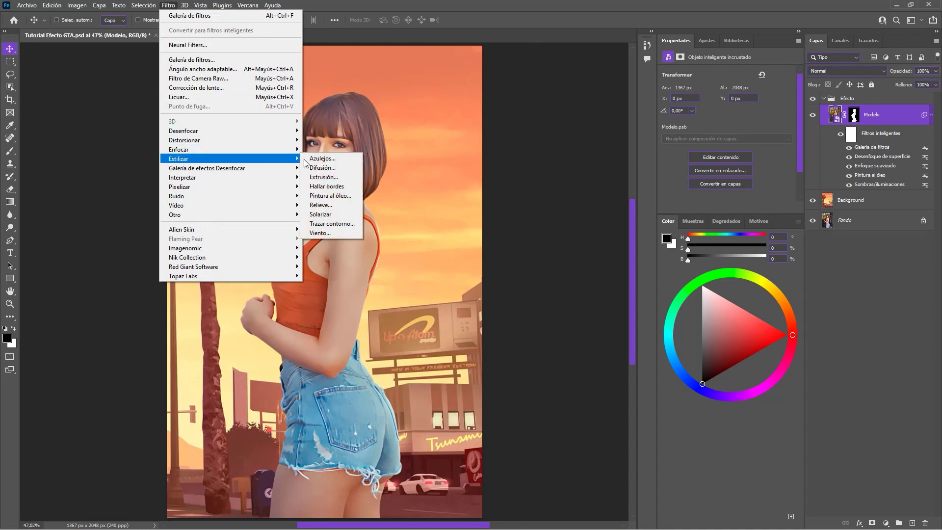
click(355, 190)
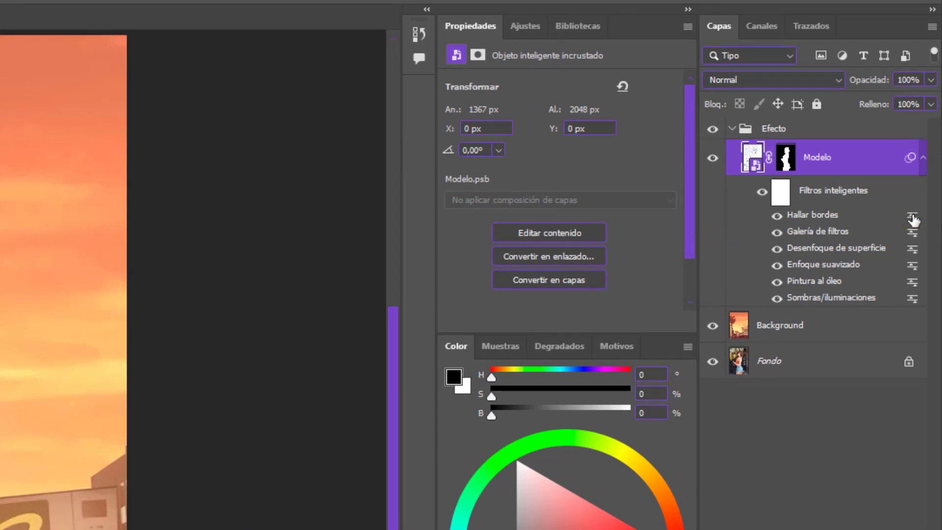
double_click(912, 217)
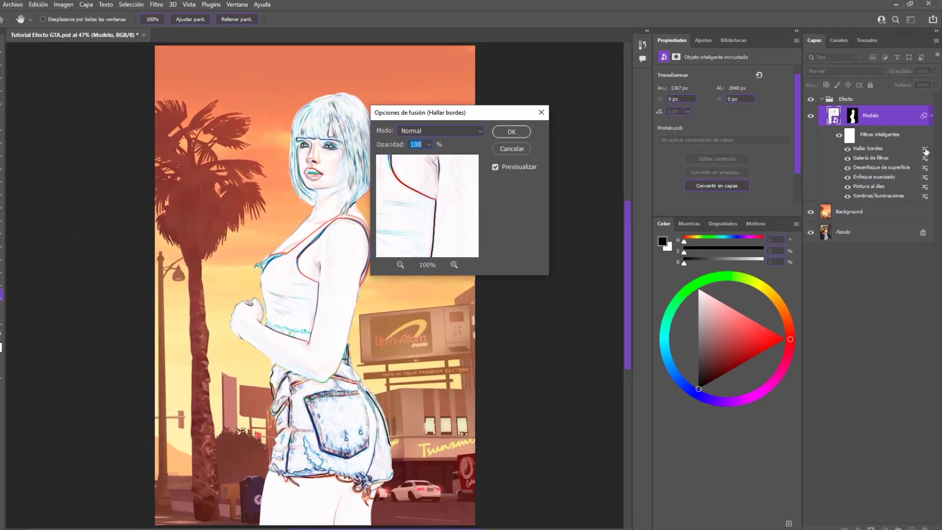
drag(510, 116, 562, 129)
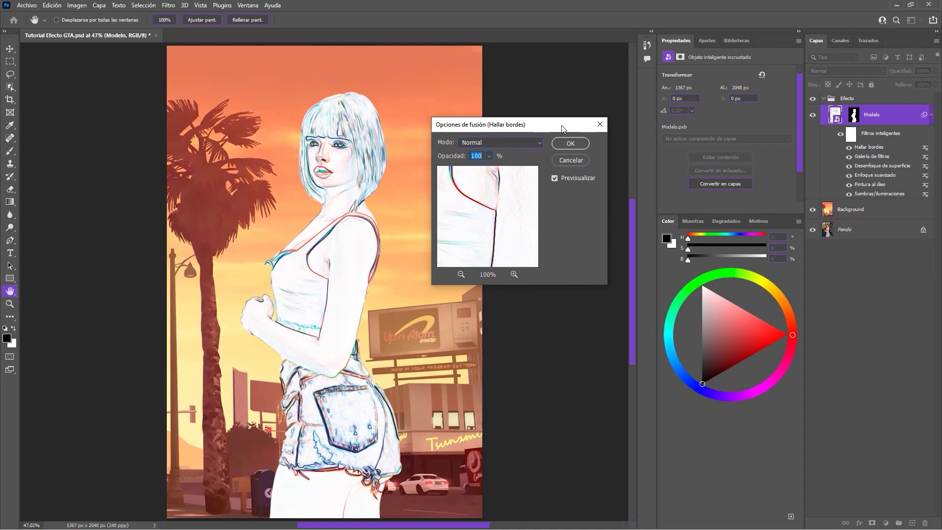
click(533, 142)
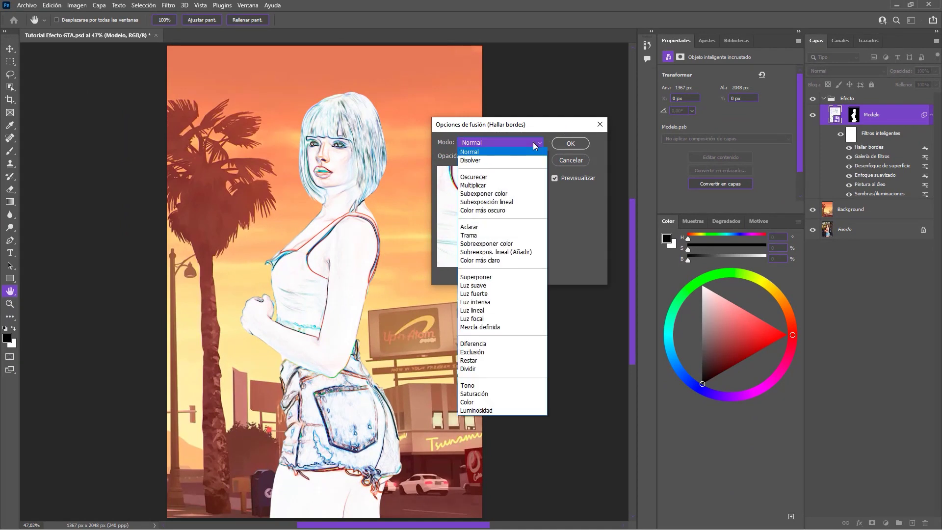
click(535, 186)
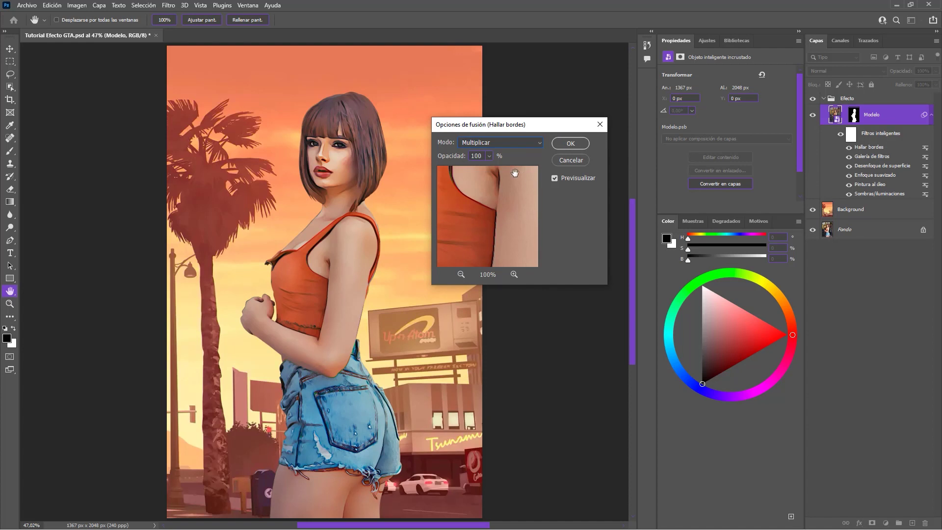
drag(484, 157, 450, 158)
text(25)
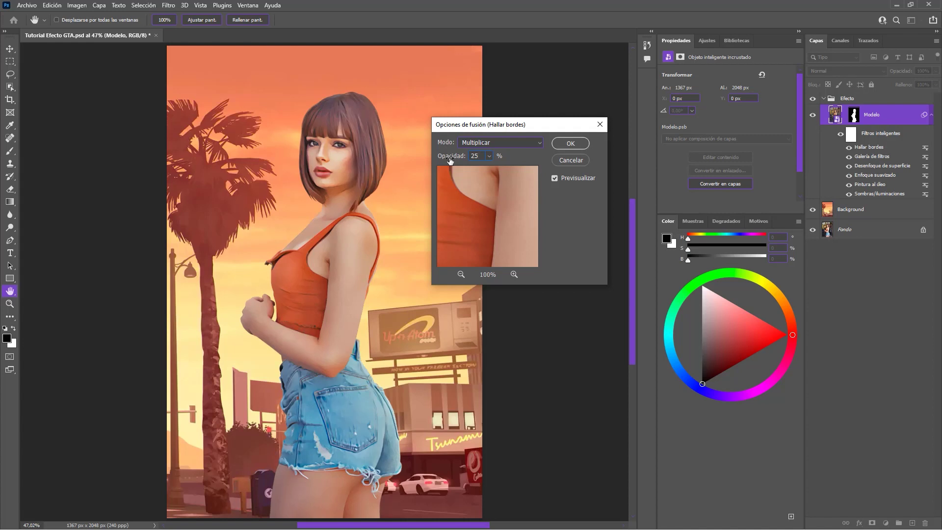
click(571, 143)
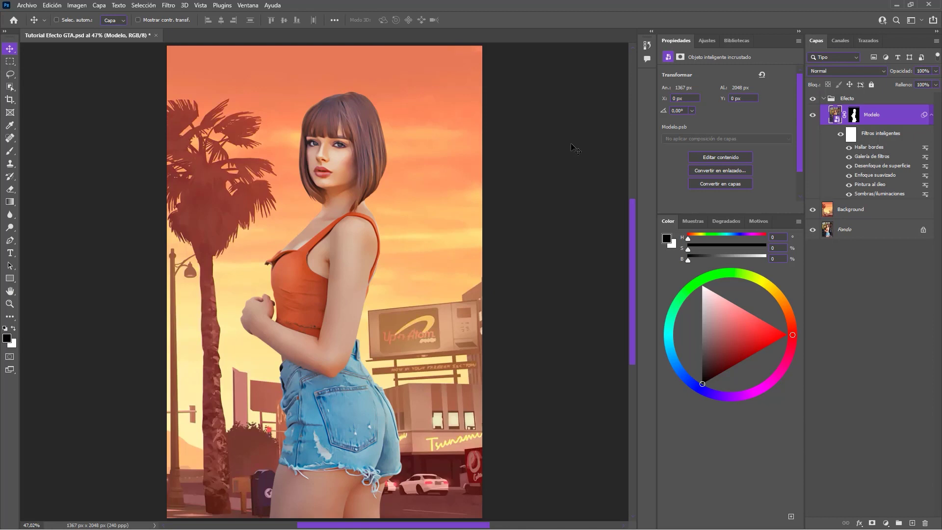
Apply a Paso alto filter with radius 2 to the Modelo layer.
click(169, 6)
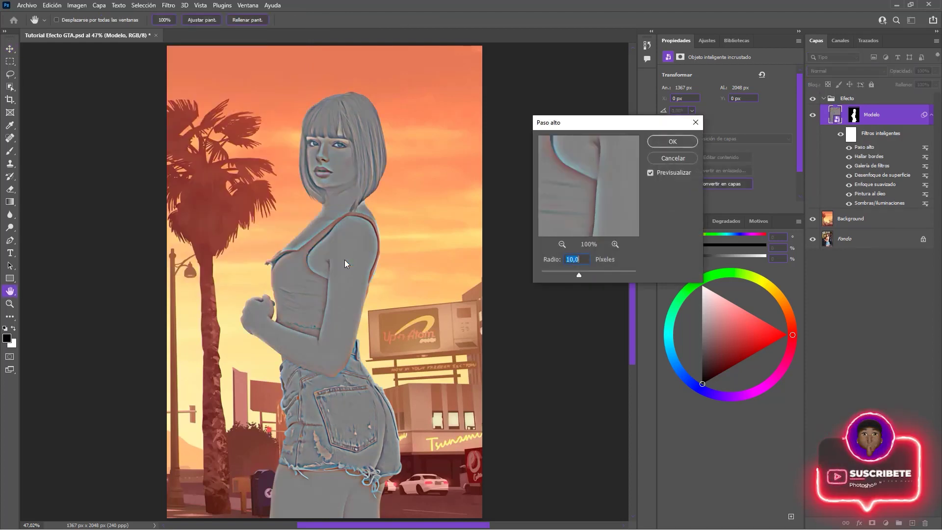
text(2)
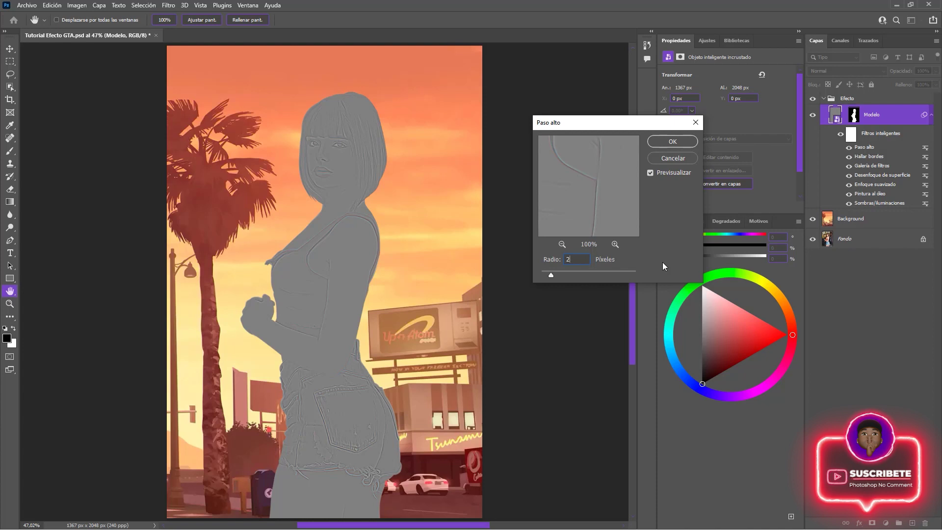
click(662, 145)
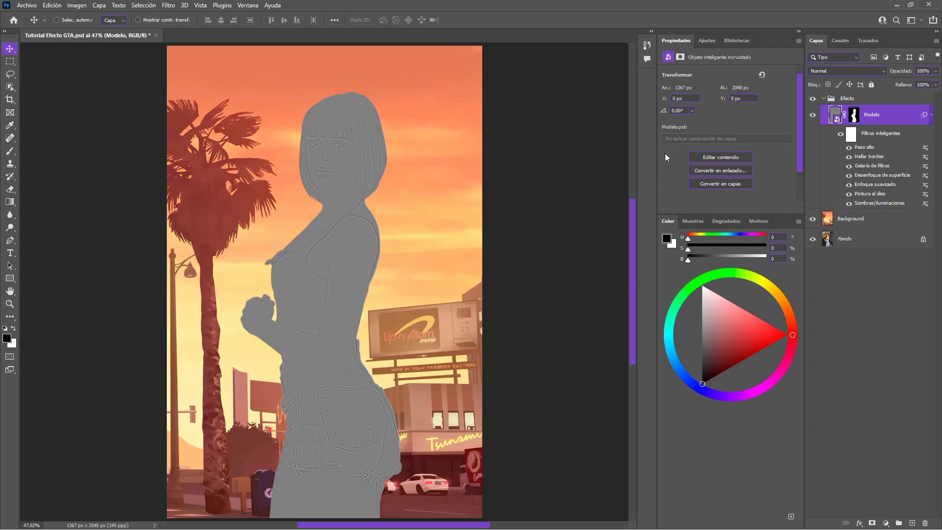
Blend the Paso alto filter in Superponer mode and collapse the smart filters list.
double_click(924, 151)
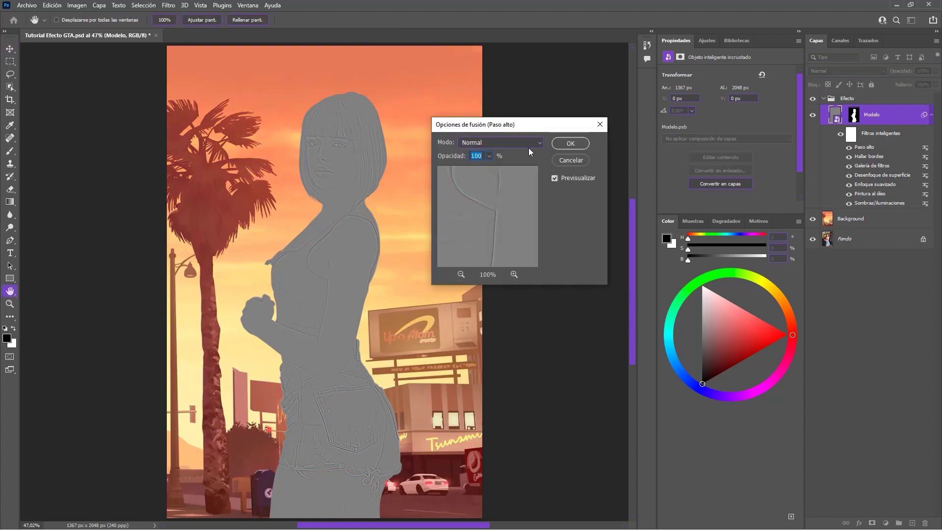
click(529, 145)
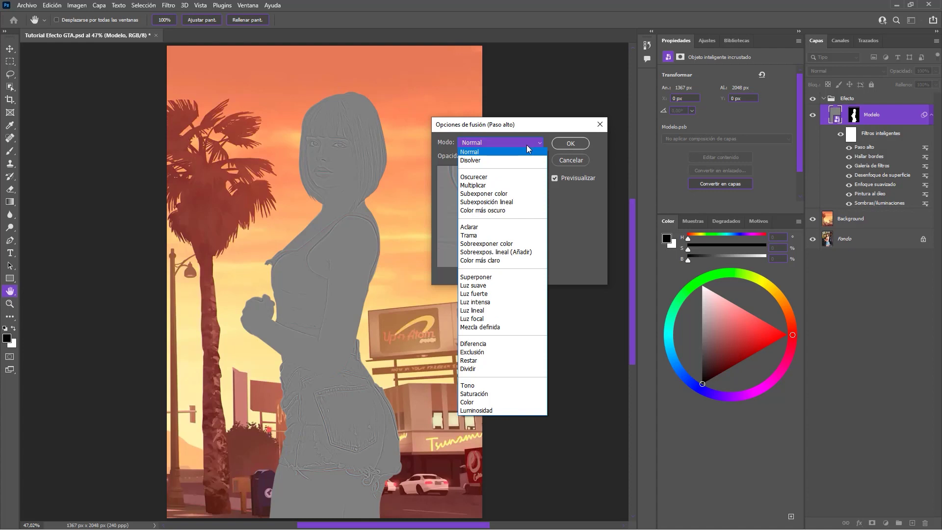
click(520, 278)
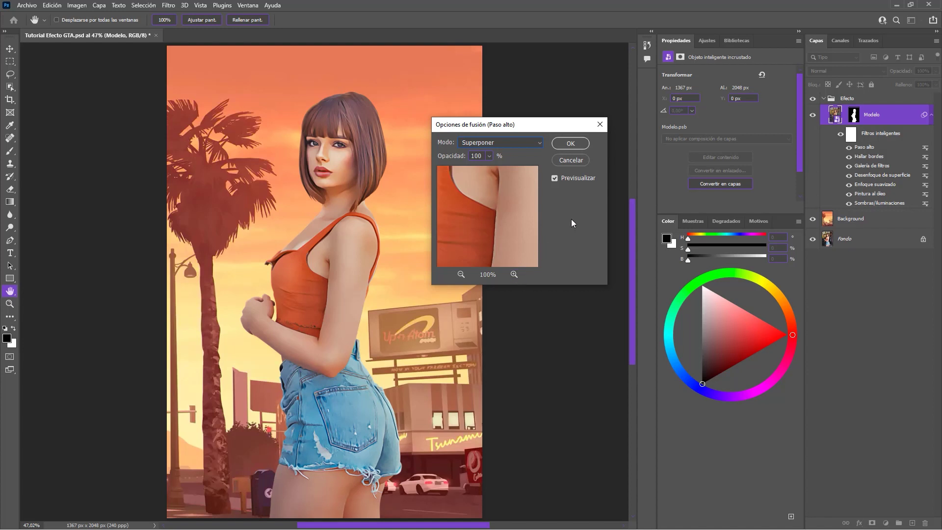
click(568, 148)
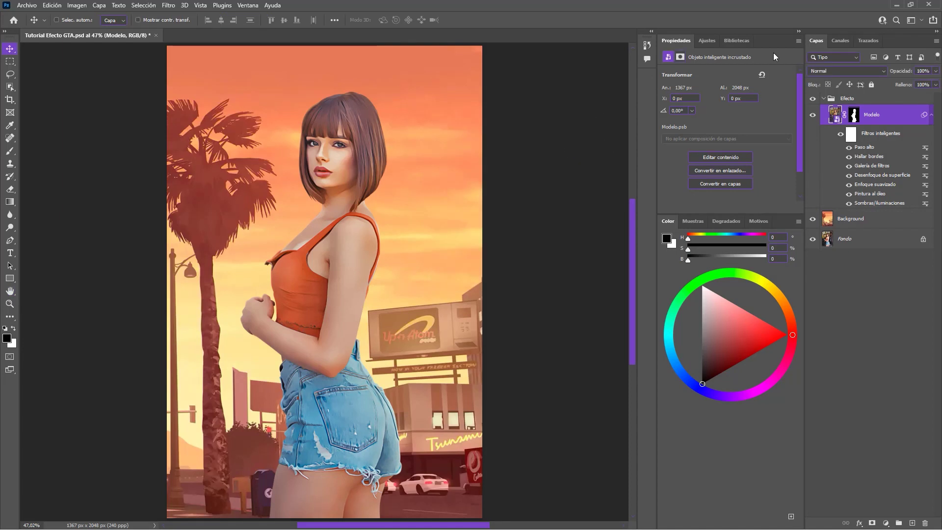
click(932, 116)
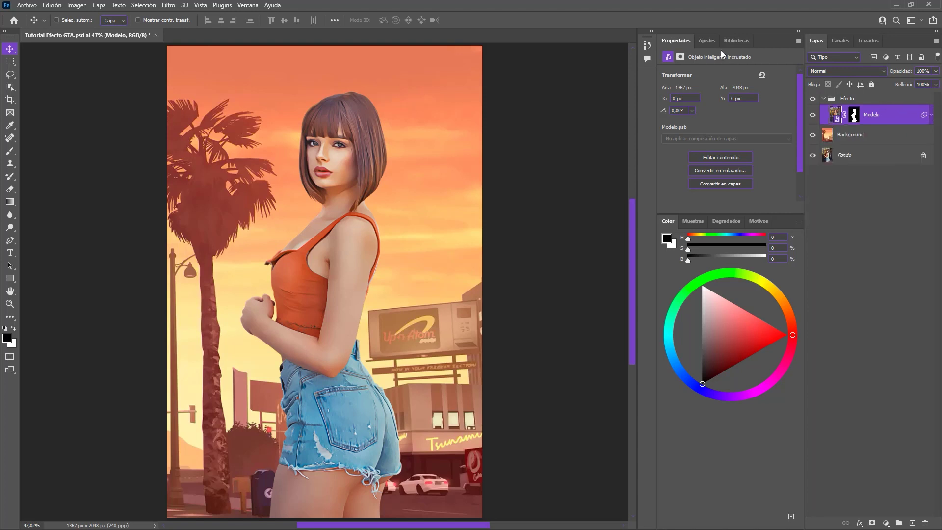
click(707, 41)
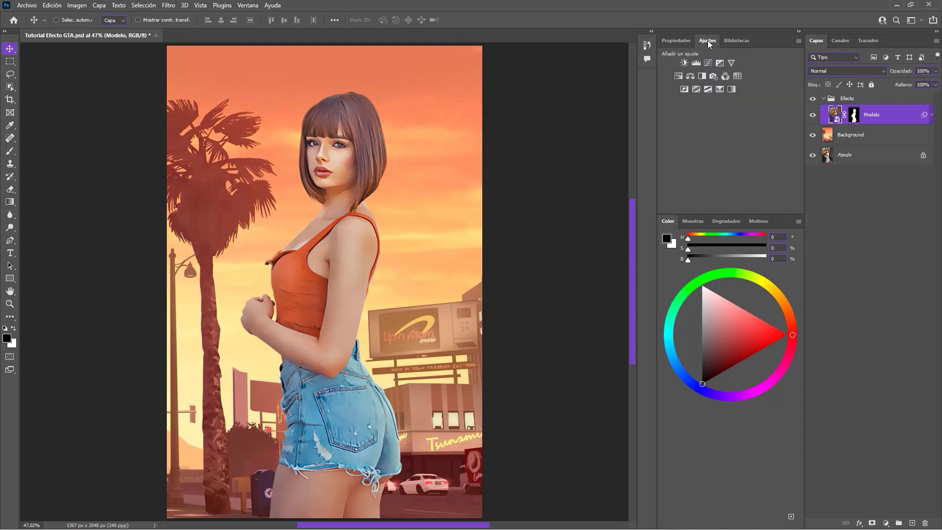
Add a Brillo/contraste layer clipped to Modelo with Brillo 22, comparing it on and off.
click(683, 63)
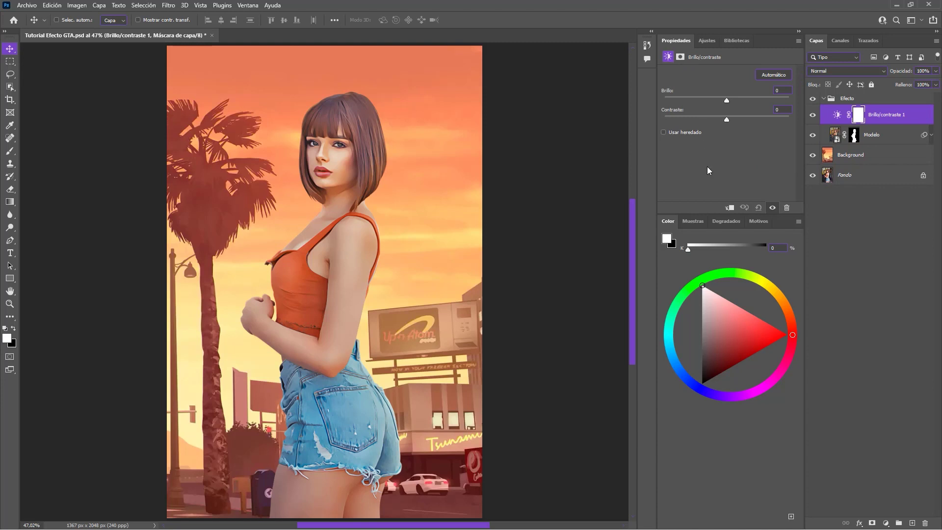
click(730, 208)
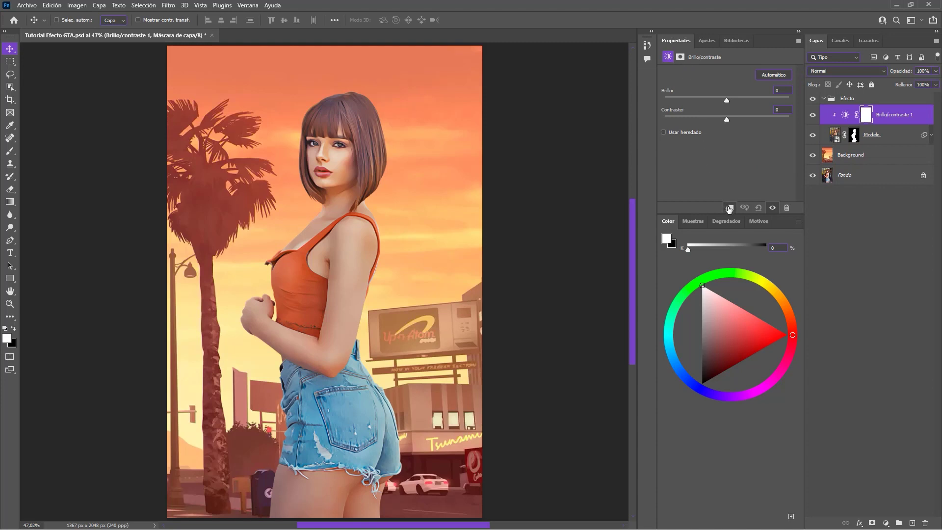
drag(728, 102, 729, 102)
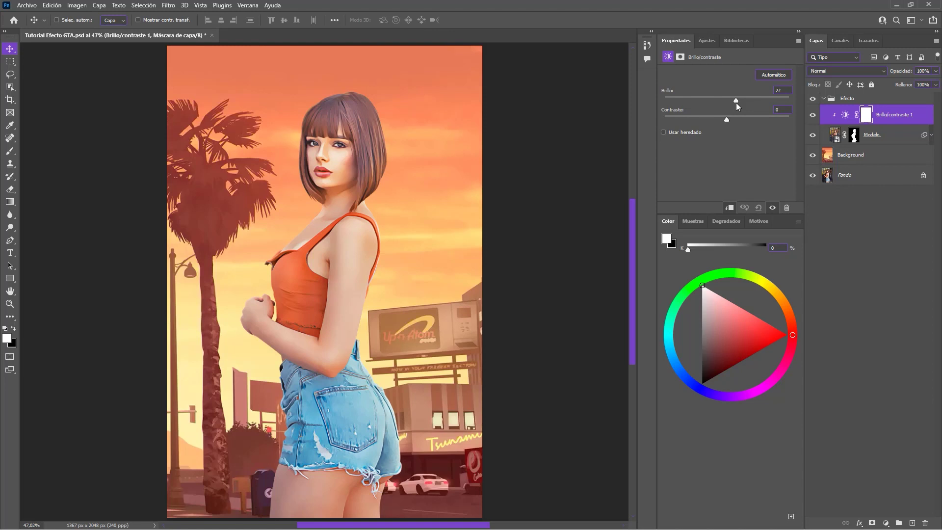
click(813, 115)
click(707, 41)
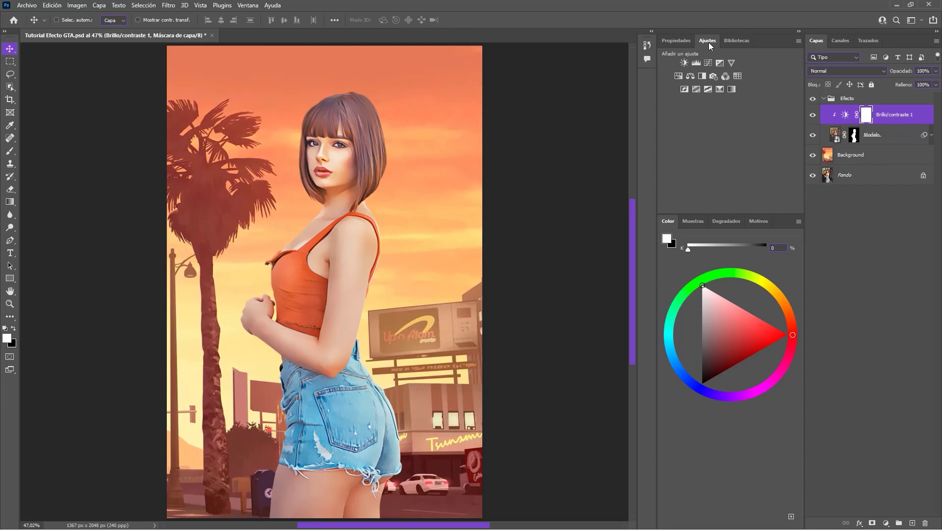
Add a clipped Niveles adjustment with output black level 12, toggling it to compare.
click(696, 63)
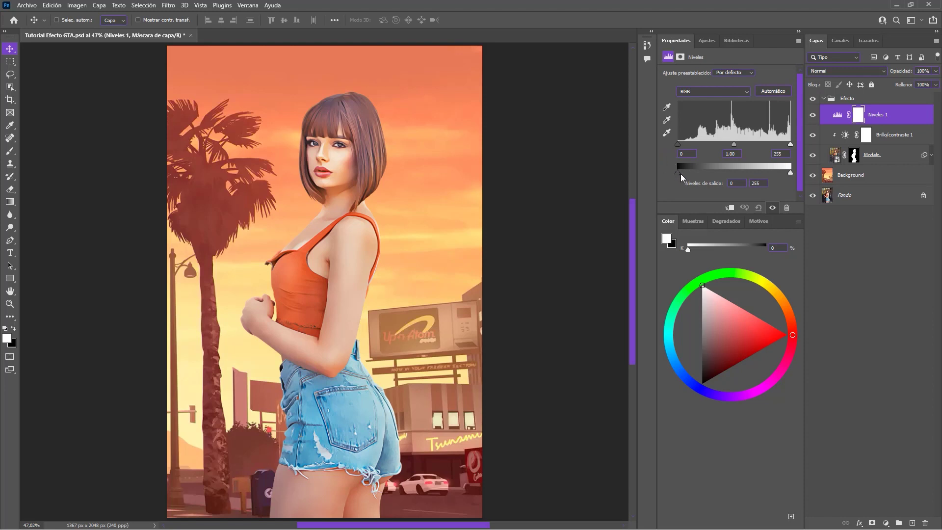
drag(679, 173, 682, 173)
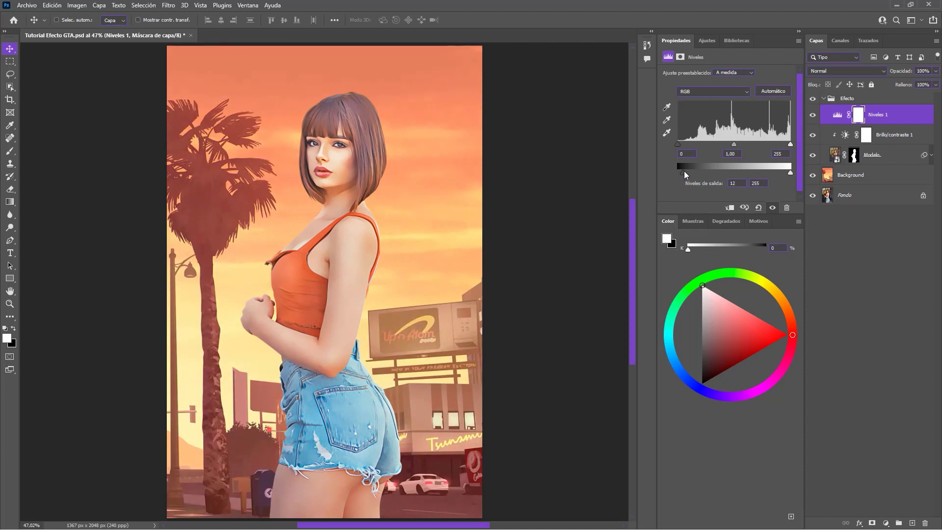
click(812, 117)
click(813, 117)
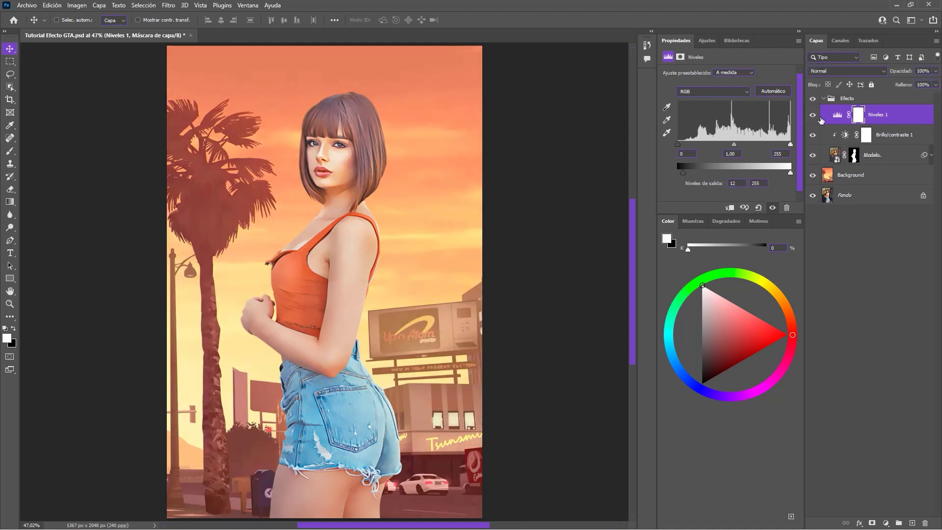
click(730, 207)
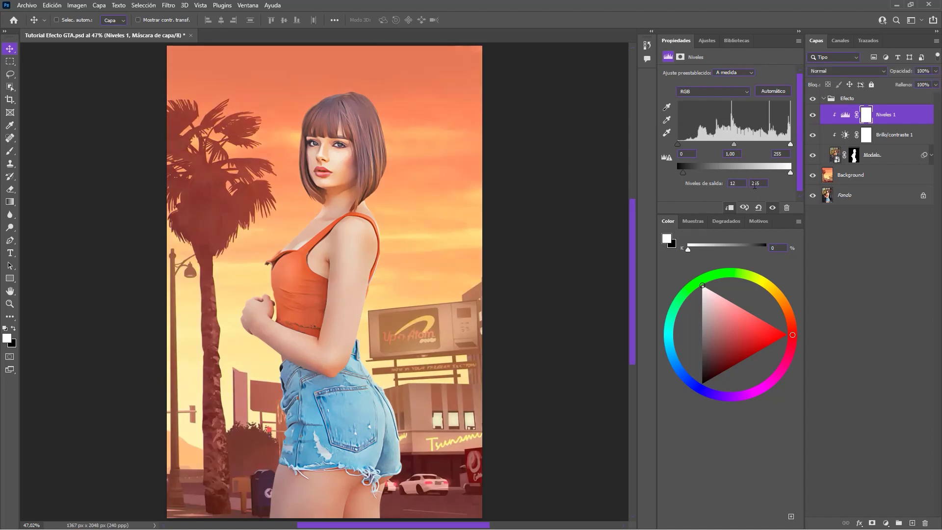
click(813, 118)
Create empty Capa 1 above Niveles 1, load a 3 px hard round brush, and pick the Pen tool.
click(913, 523)
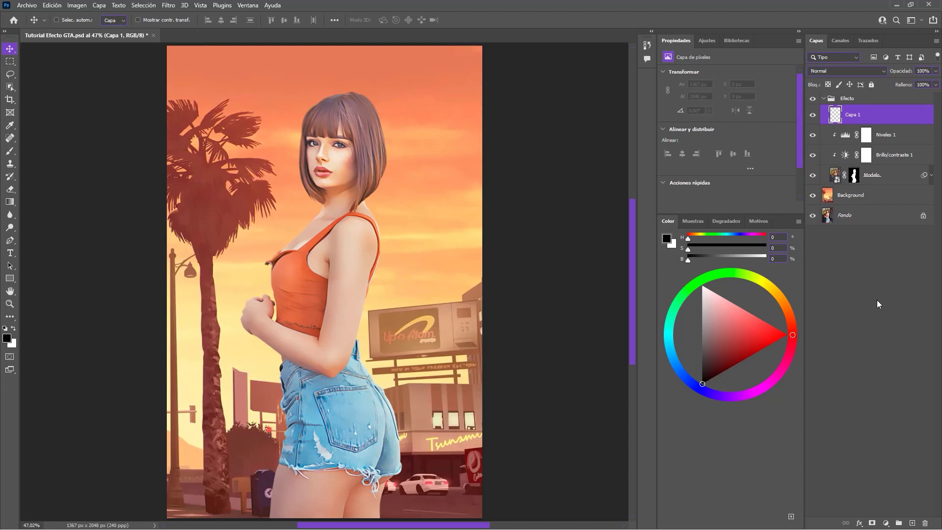
key(b)
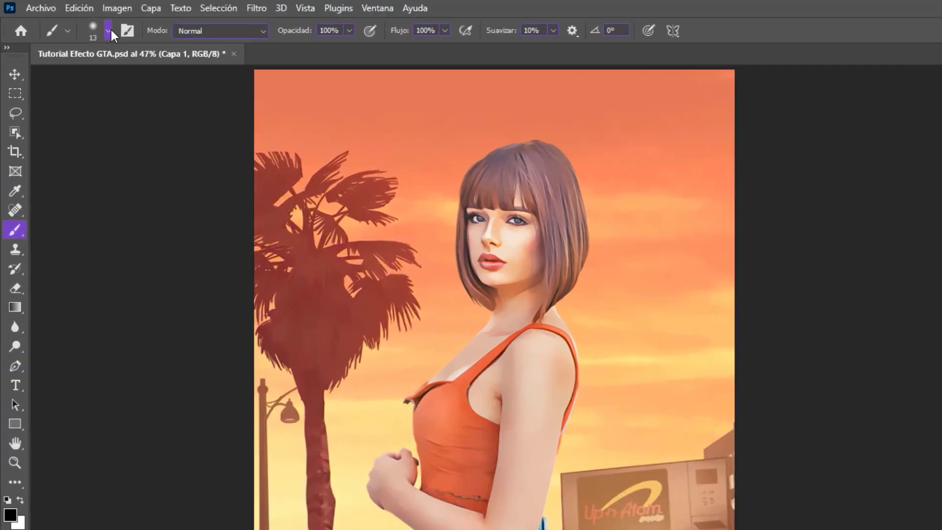
click(109, 32)
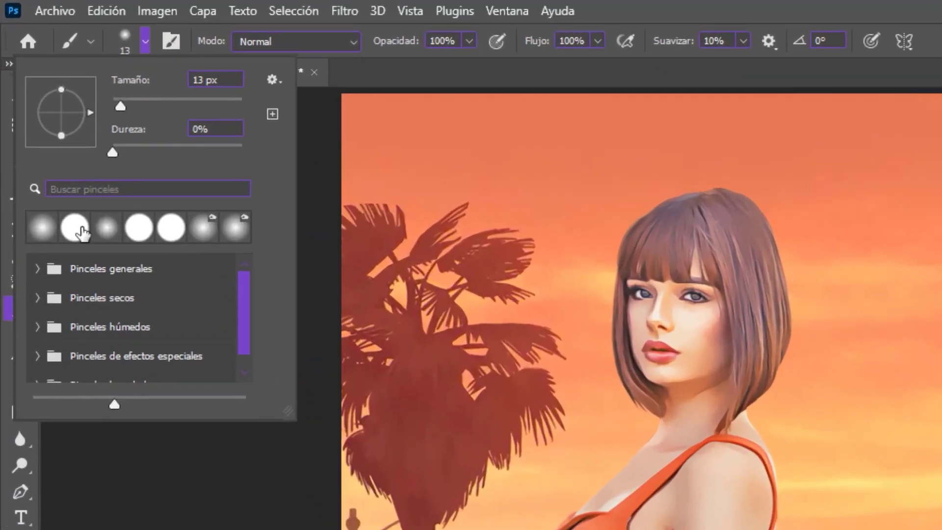
click(31, 169)
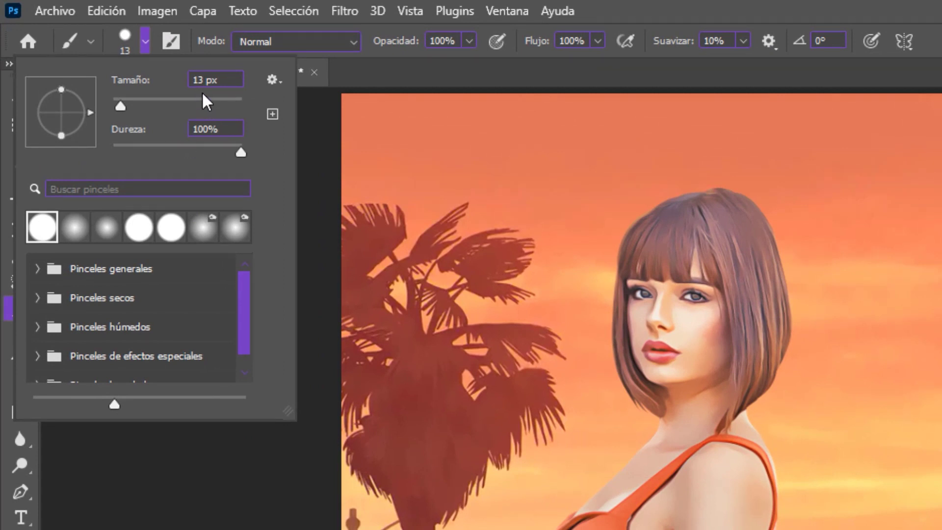
click(208, 80)
text(3)
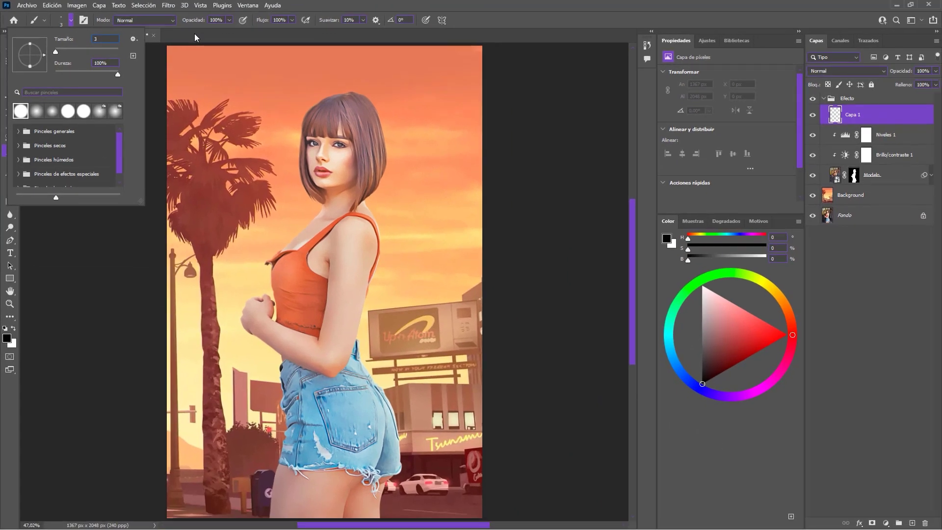
click(194, 33)
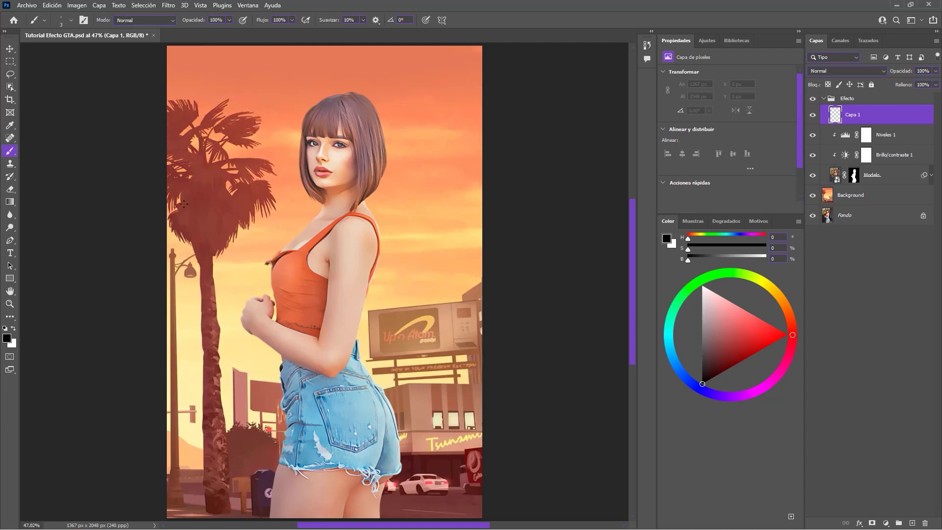
click(10, 240)
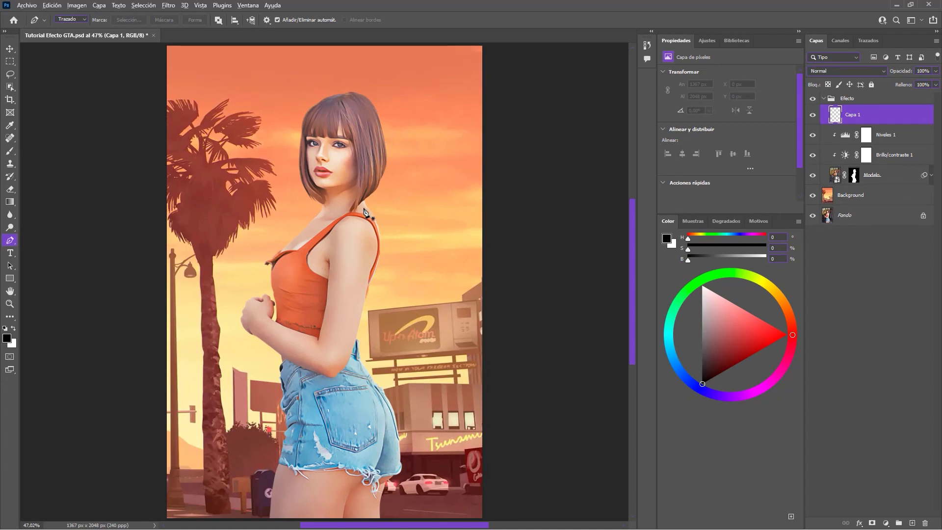
Zoom into the face and start a pen path down the left cheek from beside the eye.
scroll(364, 212, up, 3)
scroll(365, 210, up, 2)
drag(236, 165, 334, 313)
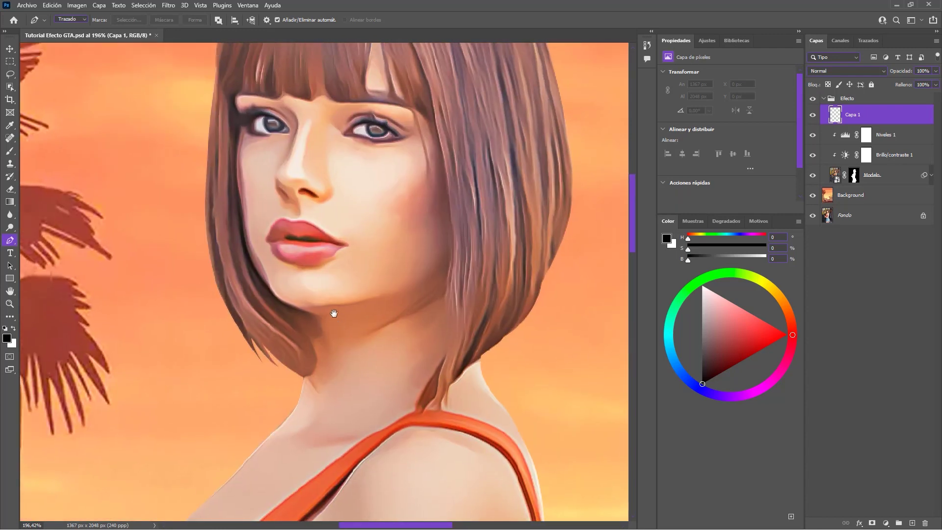
scroll(337, 315, up, 1)
scroll(252, 204, up, 2)
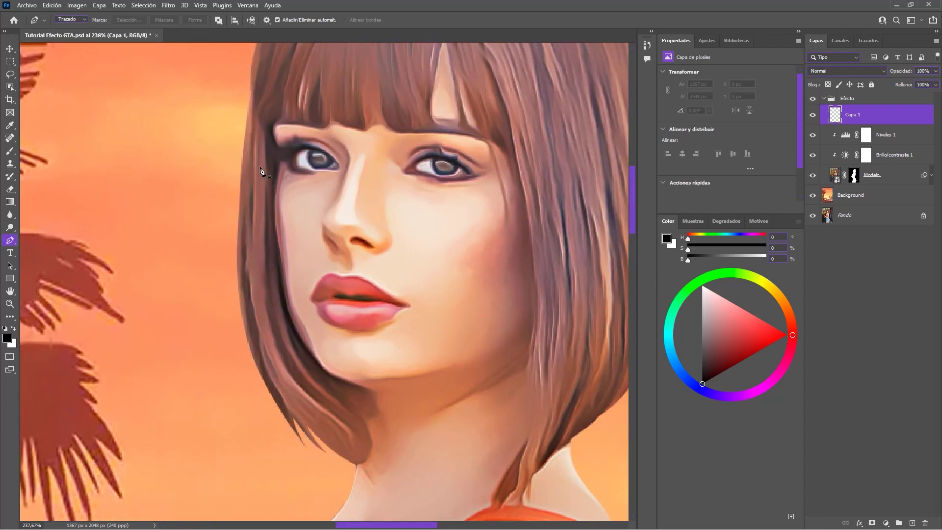
click(274, 125)
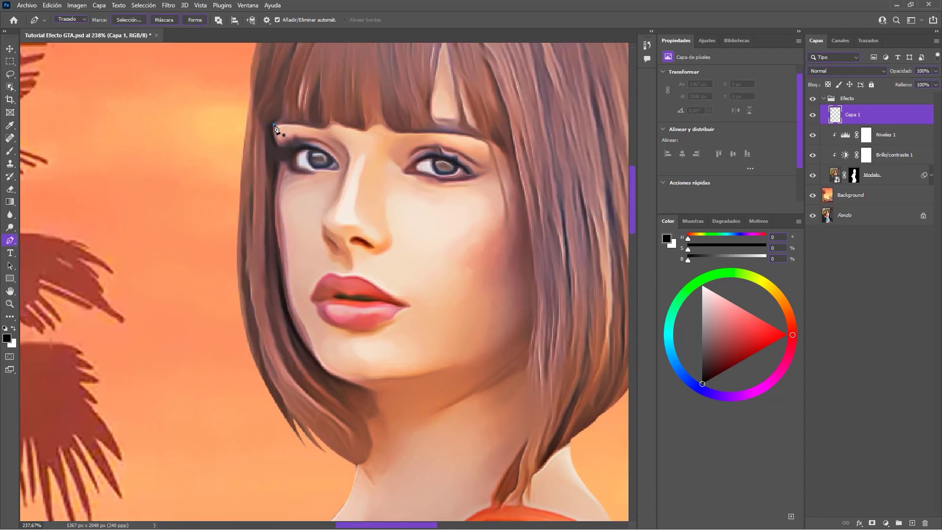
click(280, 155)
click(279, 180)
click(274, 196)
click(275, 215)
click(277, 235)
Extend the path past the chin along the jawline, fixing a misplaced point and curving it.
click(284, 280)
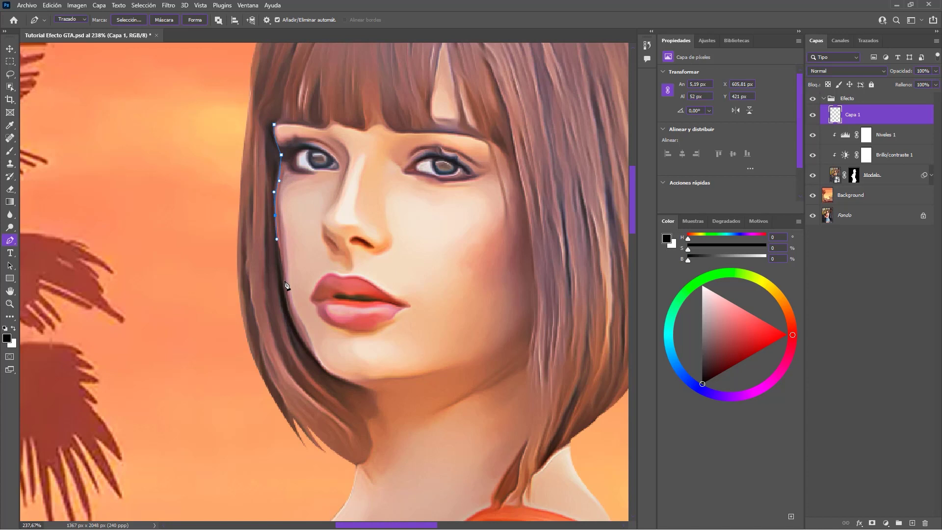
click(282, 261)
click(287, 299)
click(290, 327)
click(314, 355)
click(340, 383)
key(ctrl+z)
click(322, 365)
click(334, 376)
drag(401, 376, 419, 376)
drag(481, 358, 486, 356)
drag(402, 377, 406, 379)
Stroke the path in black using the Brush, then delete the guide path.
right_click(284, 258)
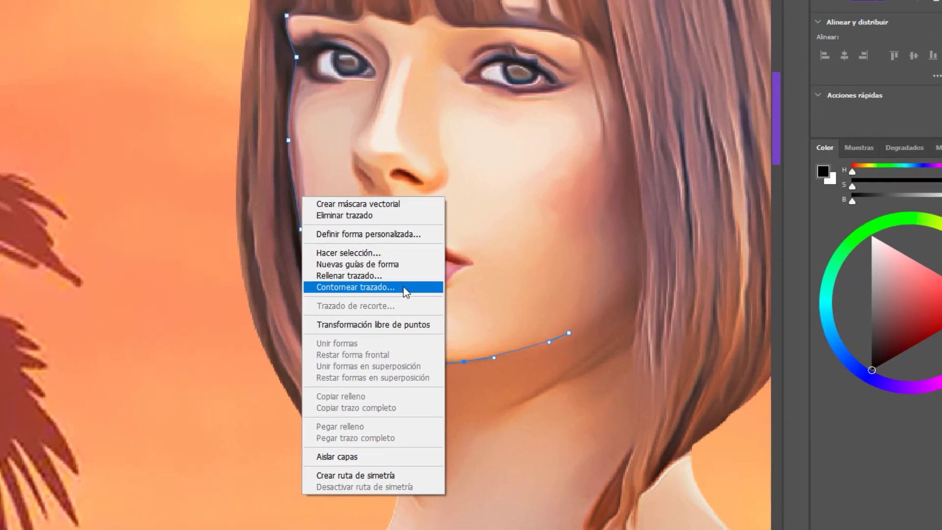
click(418, 257)
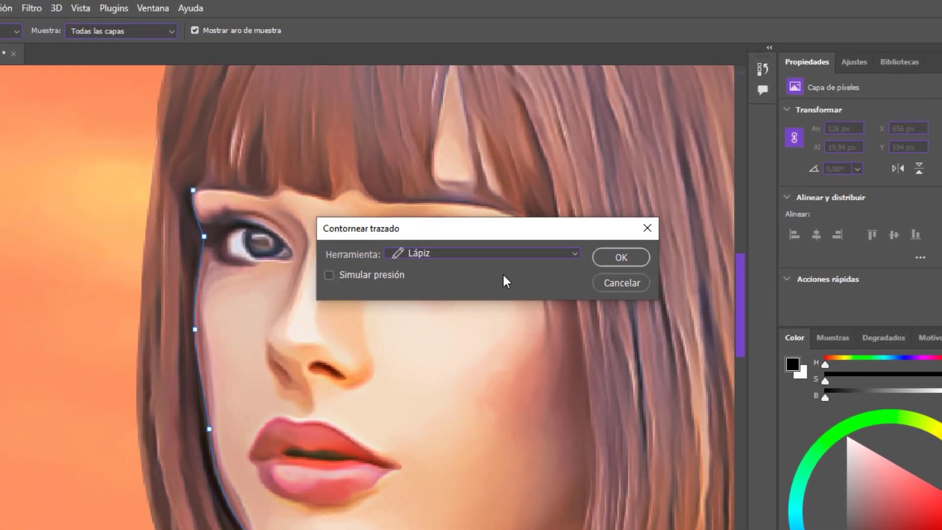
click(531, 252)
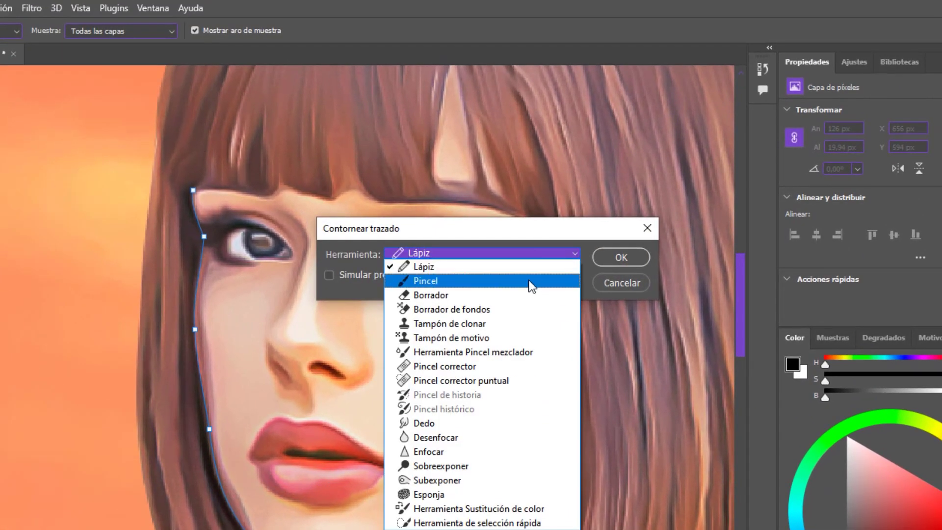
click(528, 280)
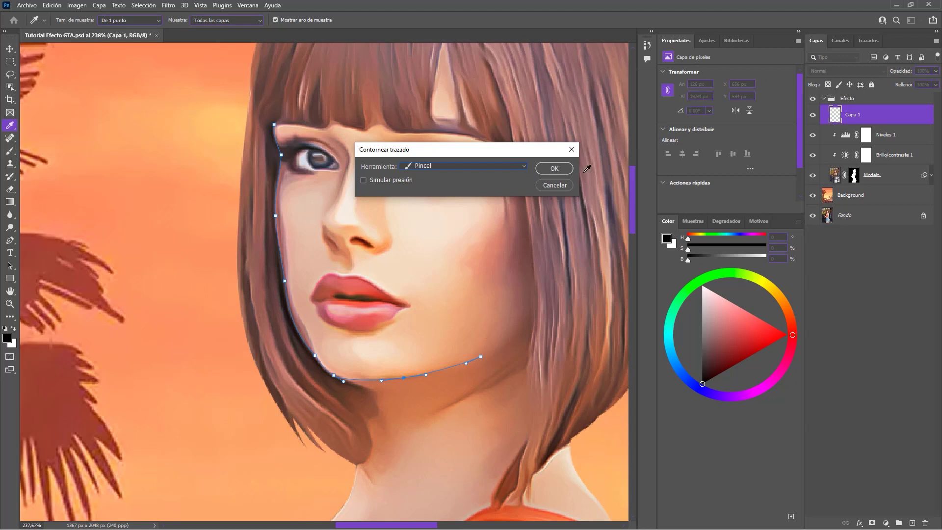
click(554, 170)
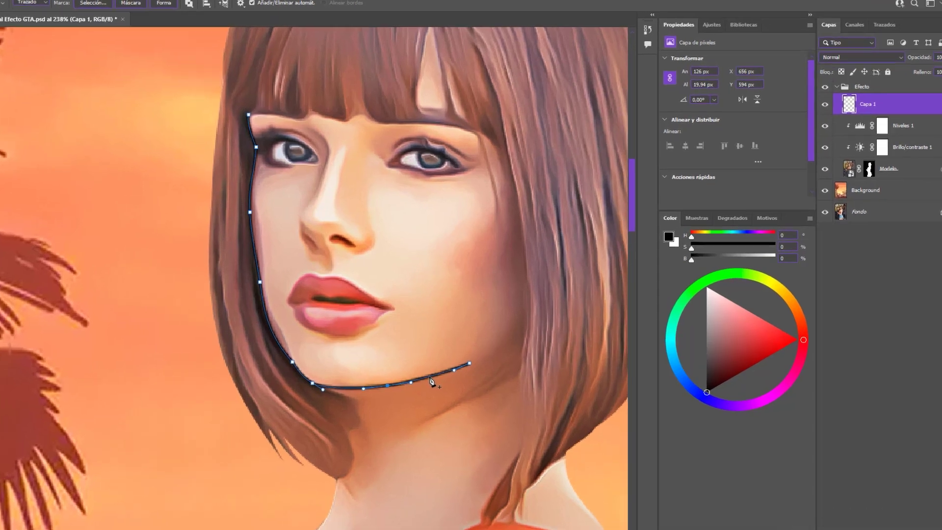
right_click(443, 371)
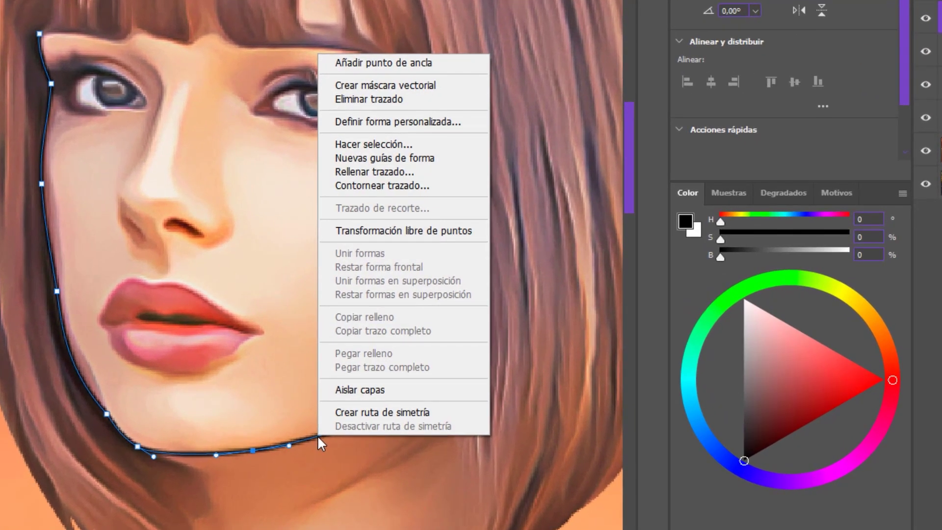
click(423, 103)
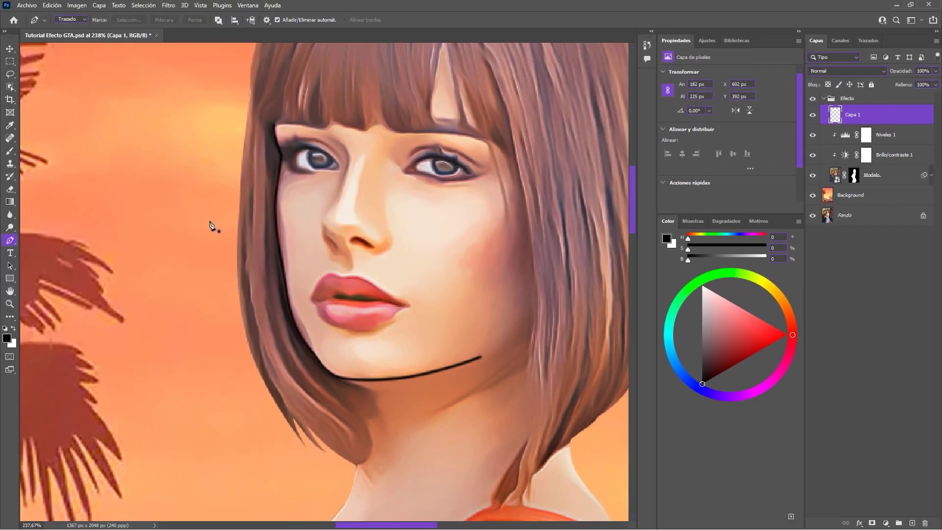
Set up the Eraser with a soft round brush at 0% hardness, about 56 px.
click(10, 189)
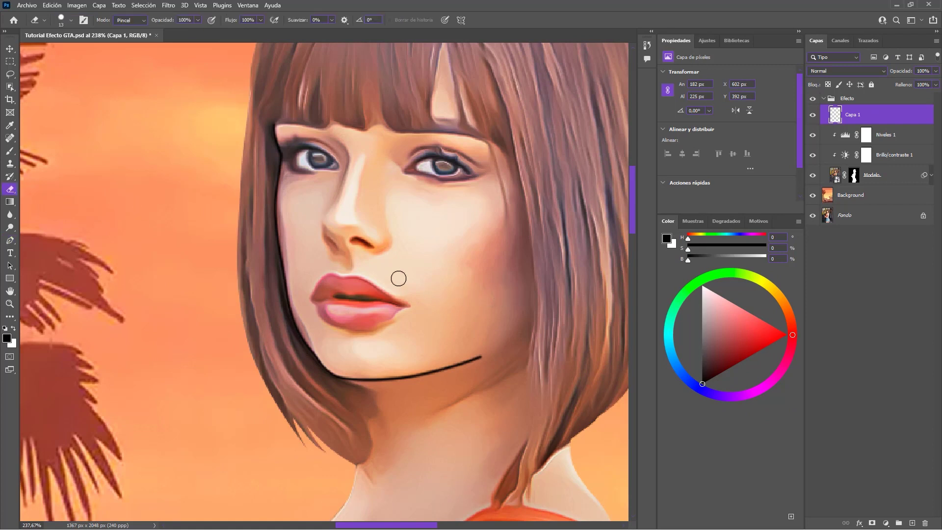
click(71, 21)
click(37, 112)
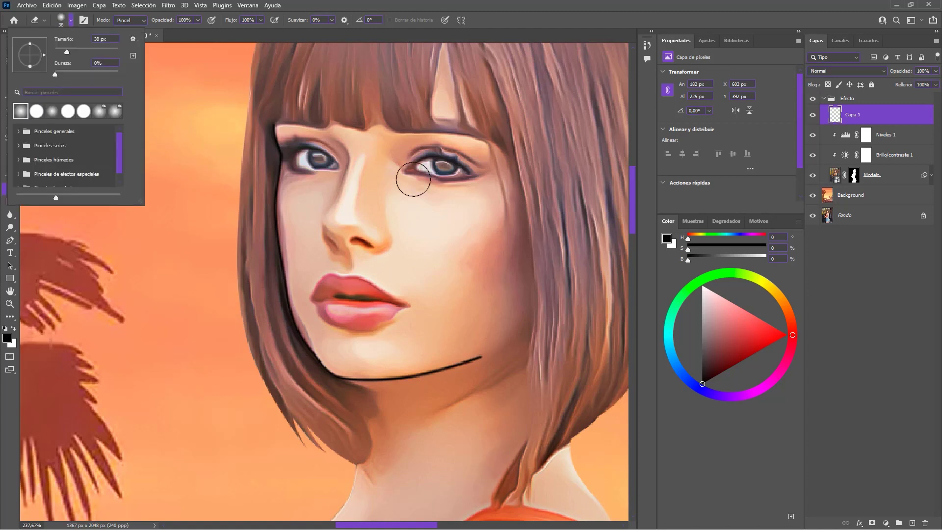
click(489, 210)
alt+right_click(464, 226)
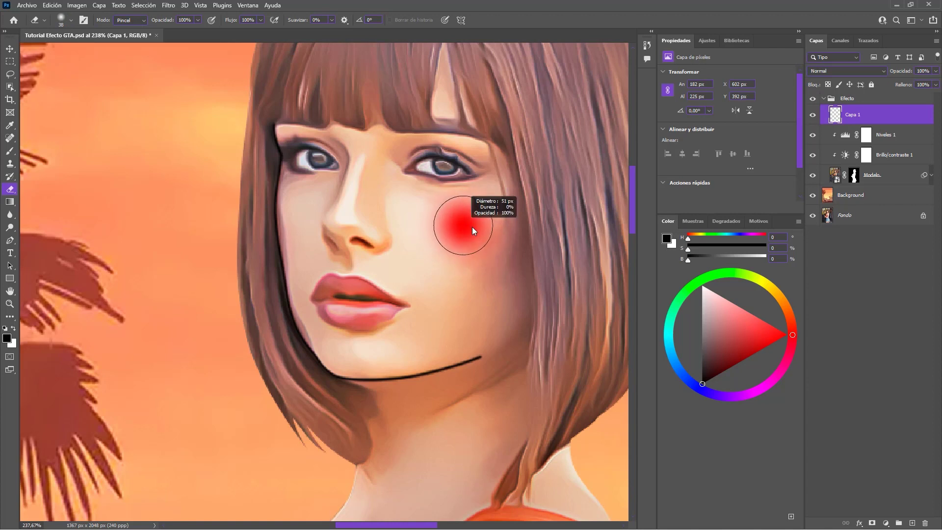
Erase the jaw line's right tip so it fades near the chin, then fit the image to the window.
click(491, 345)
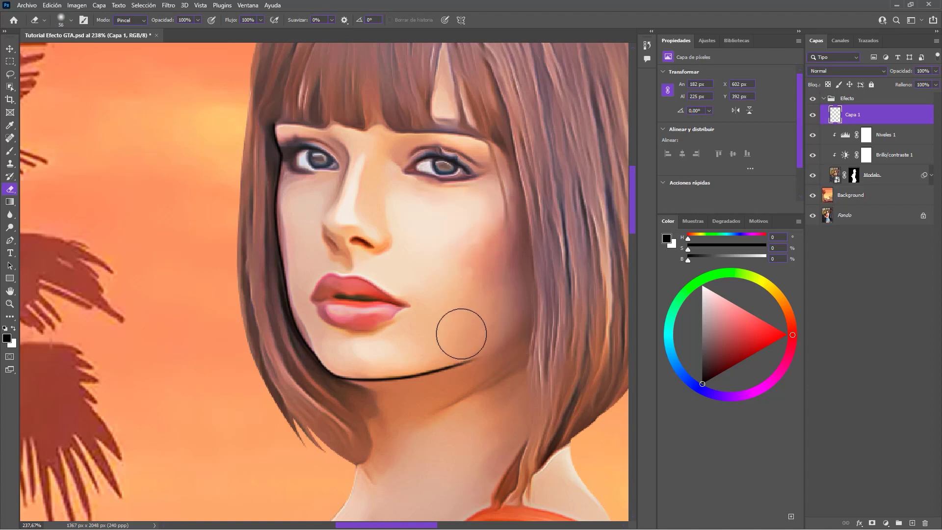
click(502, 357)
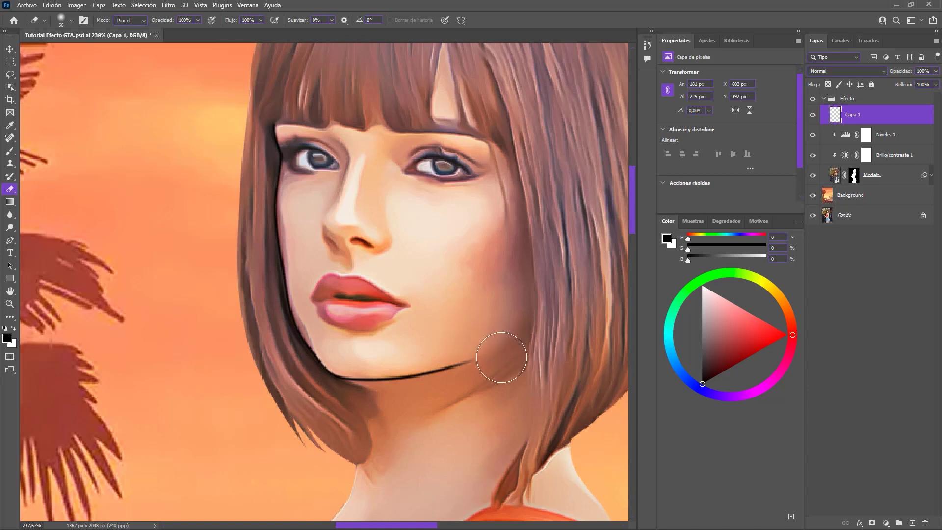
click(453, 342)
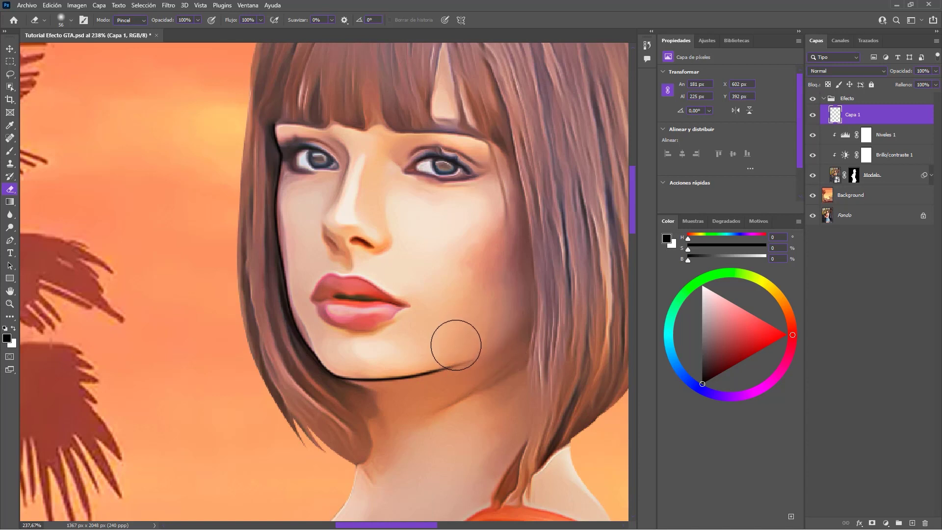
click(481, 340)
key(ctrl+0)
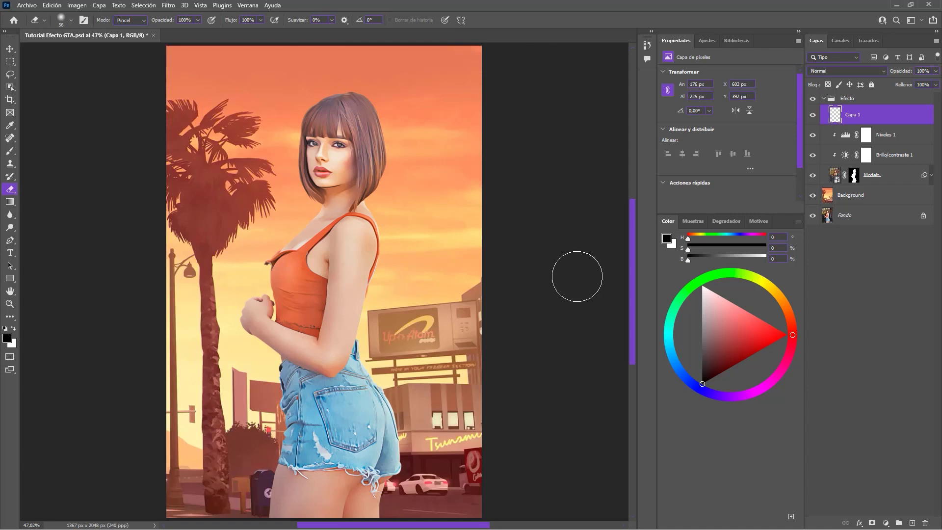
With the Pen tool, trace the hair edge up from the neck and stroke it black.
key(p)
text(Lineas)
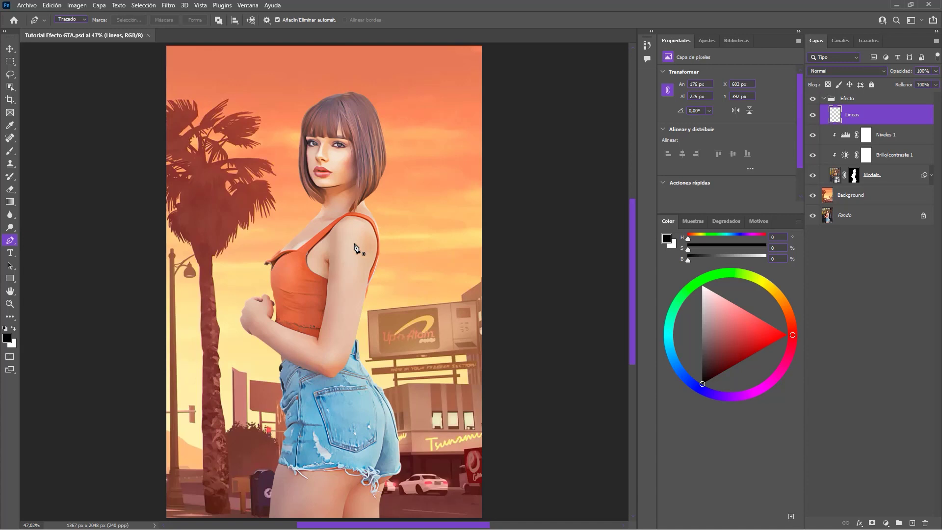
scroll(353, 246, up, 3)
scroll(352, 248, up, 2)
drag(411, 113, 402, 307)
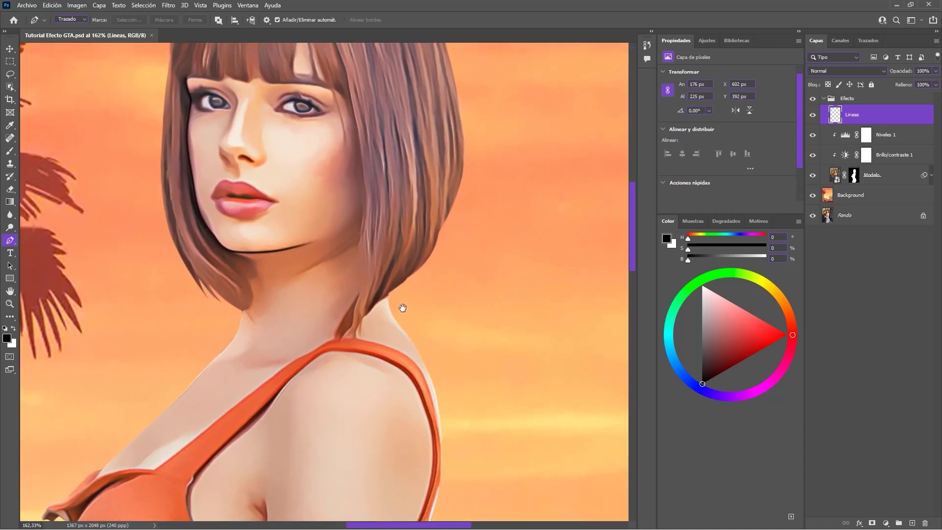
scroll(365, 323, up, 1)
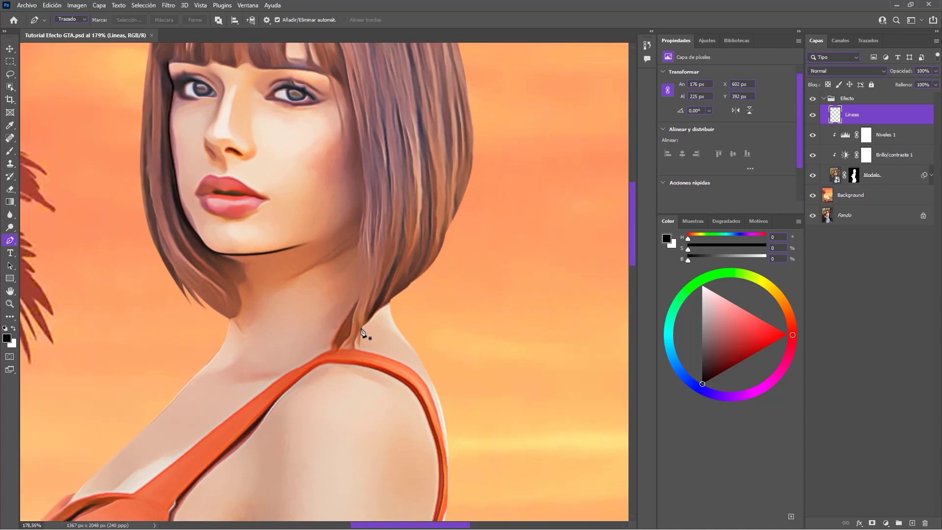
click(361, 326)
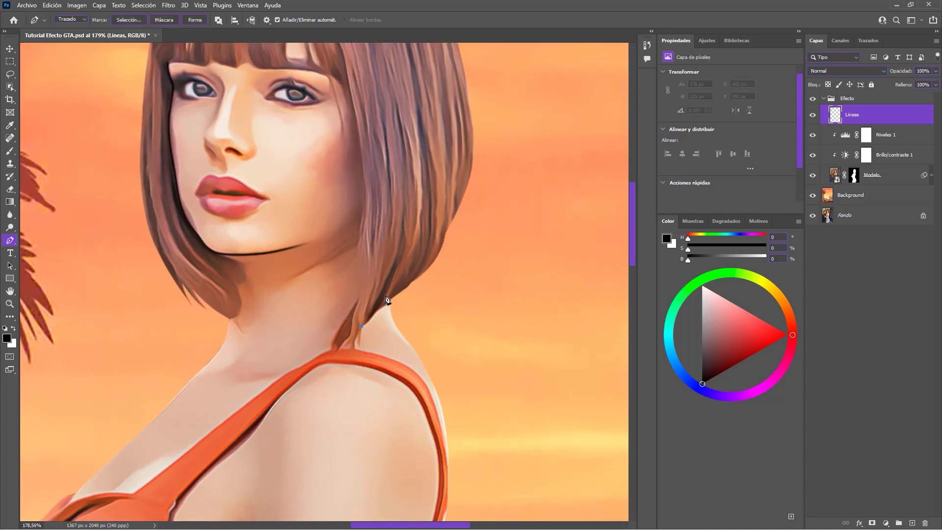
drag(397, 270, 383, 309)
drag(430, 252, 433, 235)
right_click(412, 286)
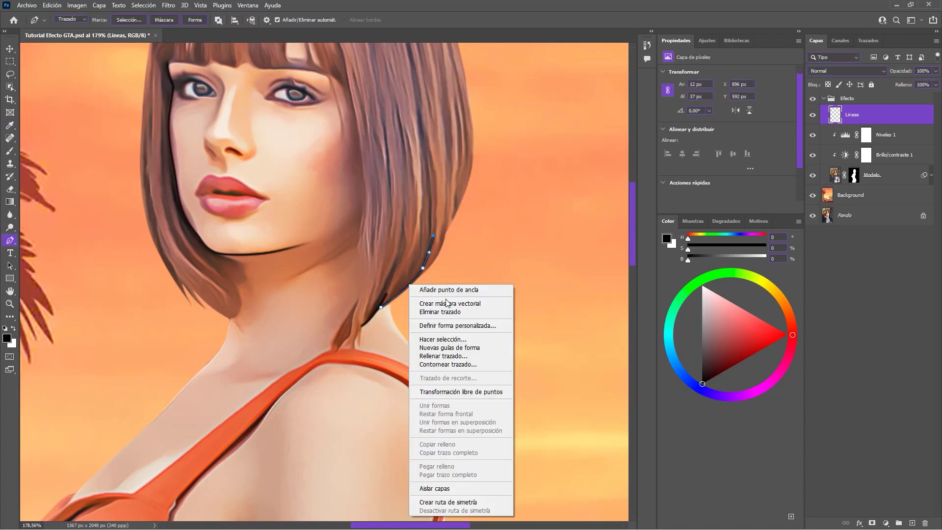
click(545, 171)
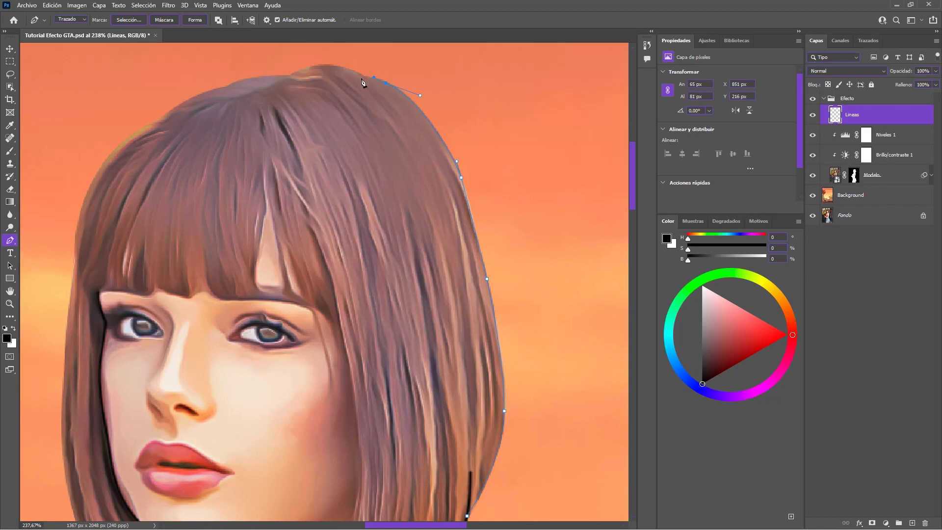
Extend the hair outline over the top of the head and down the left edge, stroked black.
drag(362, 82, 347, 62)
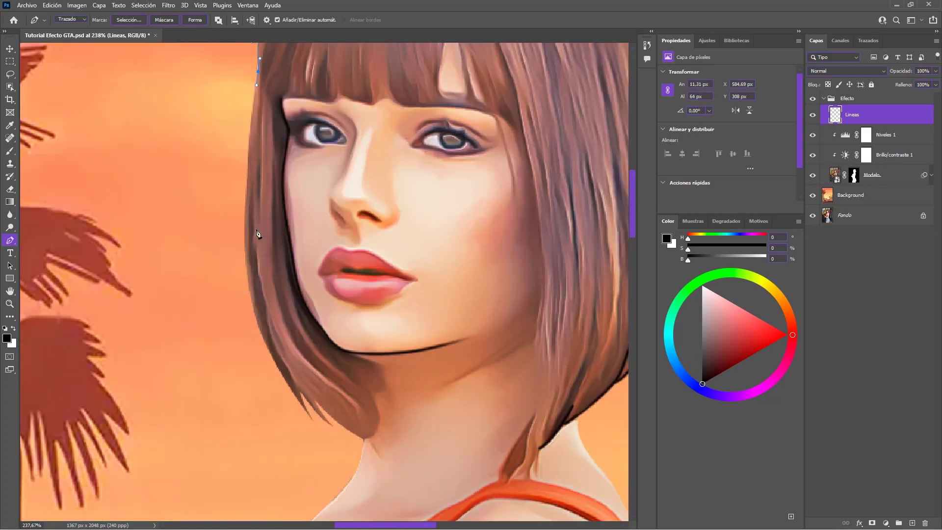
click(244, 240)
click(245, 295)
right_click(248, 392)
click(312, 175)
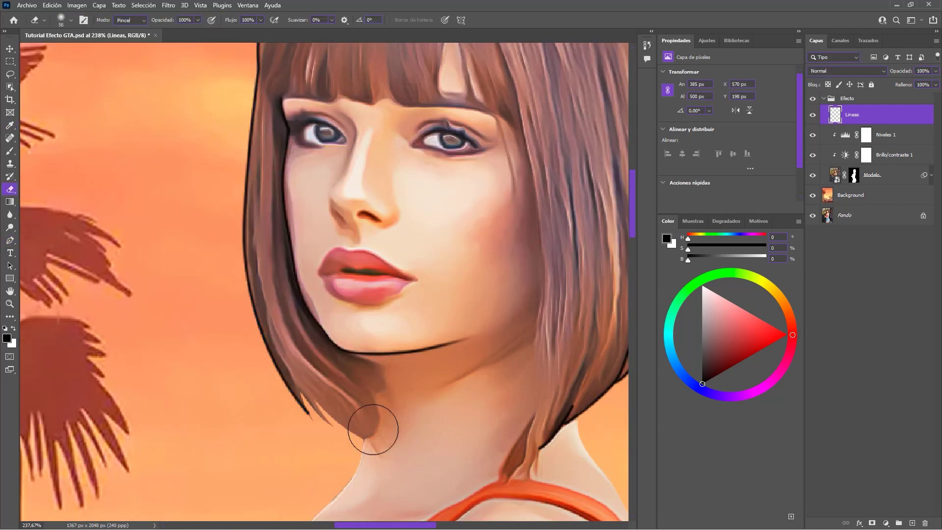
Draw a path along the lower hair tip, discarding and redrawing it once.
click(300, 391)
drag(332, 425, 345, 433)
right_click(314, 417)
key(Escape)
click(314, 400)
right_click(310, 413)
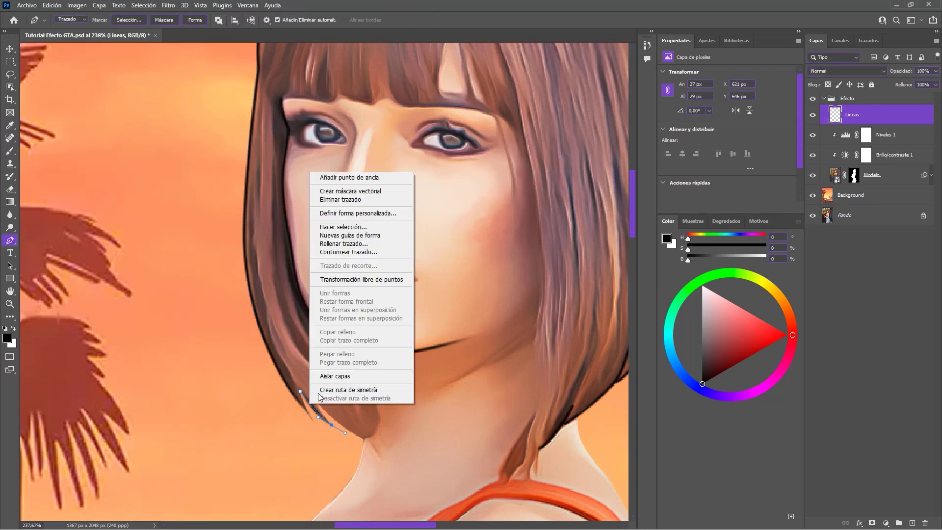
key(Escape)
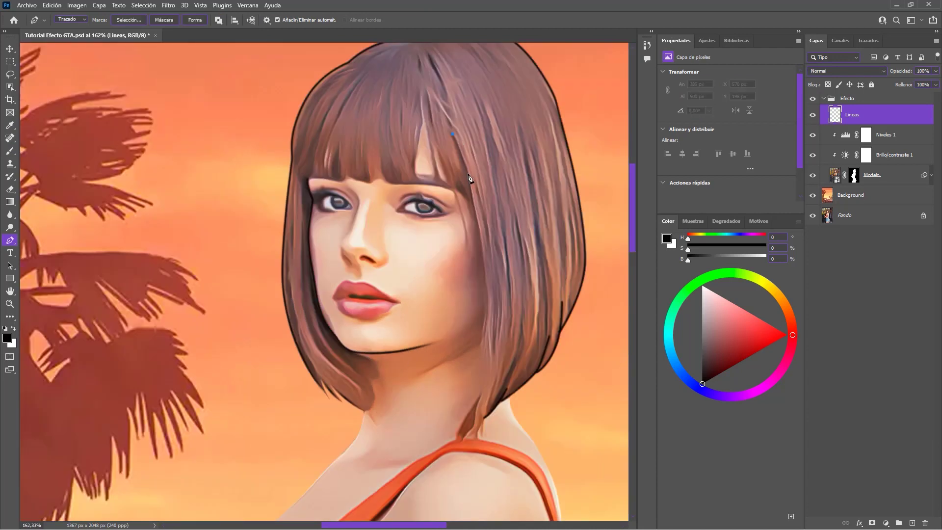
Remove the stroked hair guide path and draw a short path on the right side of the neck.
right_click(483, 259)
key(Escape)
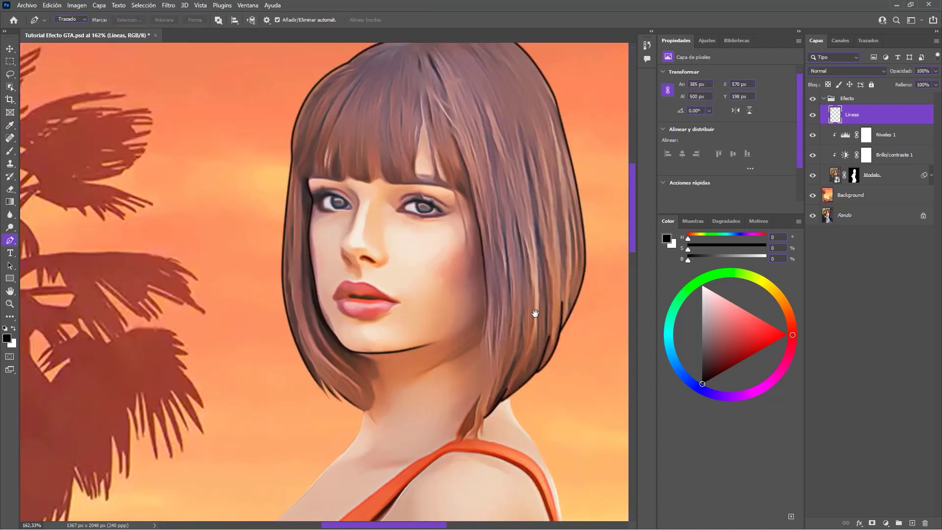
scroll(532, 311, down, 2)
right_click(499, 256)
key(Escape)
right_click(510, 266)
click(529, 294)
click(472, 385)
click(485, 354)
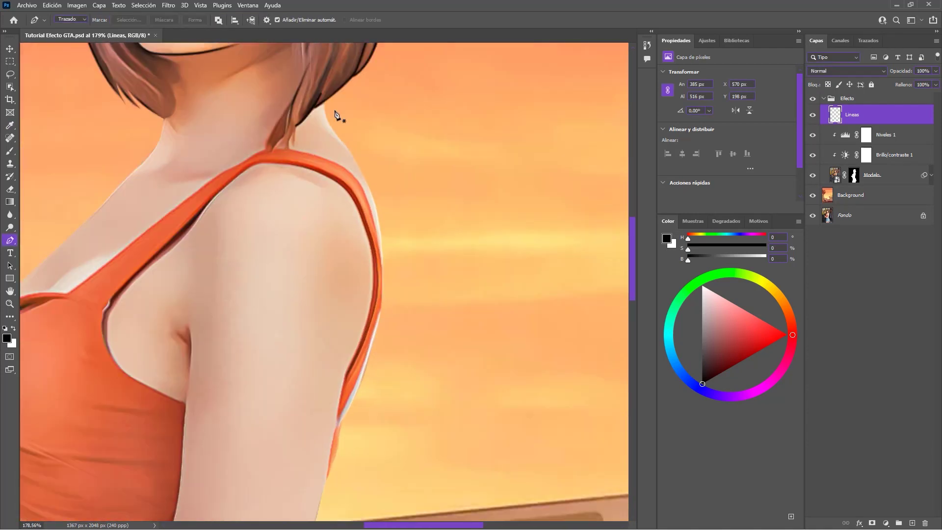
Outline the shoulder edge with a curved path stroked in black.
scroll(335, 123, up, 2)
click(395, 236)
scroll(417, 221, down, 2)
click(427, 270)
scroll(441, 269, down, 2)
drag(467, 276, 458, 327)
right_click(475, 259)
click(510, 319)
Place anchors down the underside of the arm toward the jeans edge.
scroll(555, 168, up, 1)
click(477, 199)
scroll(463, 296, down, 3)
click(471, 274)
scroll(471, 274, down, 3)
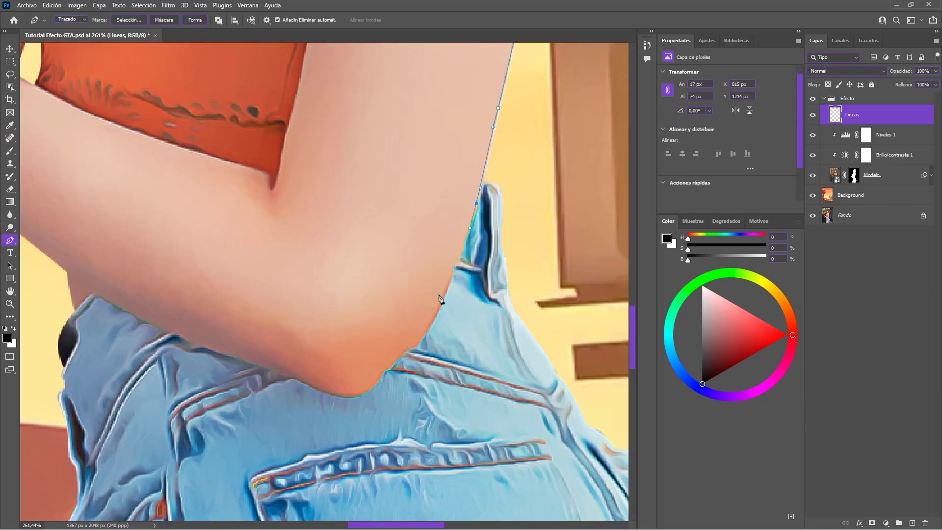
click(458, 289)
scroll(406, 293, down, 2)
click(276, 241)
click(228, 216)
Finish the arm-underside path, stroke it black and delete the guide path.
scroll(228, 216, up, 2)
scroll(228, 216, left, 4)
click(396, 249)
click(290, 170)
right_click(295, 170)
click(319, 235)
key(Return)
key(Delete)
Draw a path around the elbow and up over the top of the fist.
key(e)
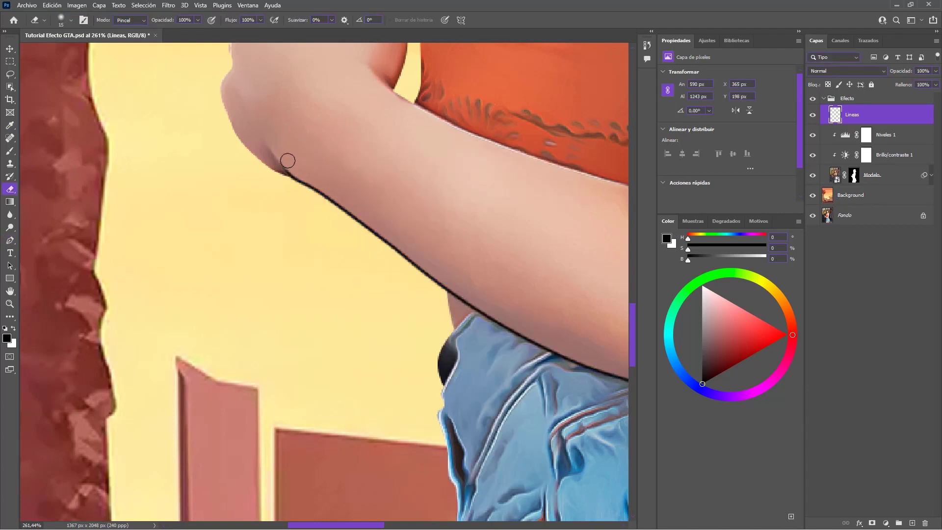
key(p)
scroll(287, 160, up, 3)
scroll(288, 161, left, 3)
click(420, 302)
click(358, 253)
click(362, 191)
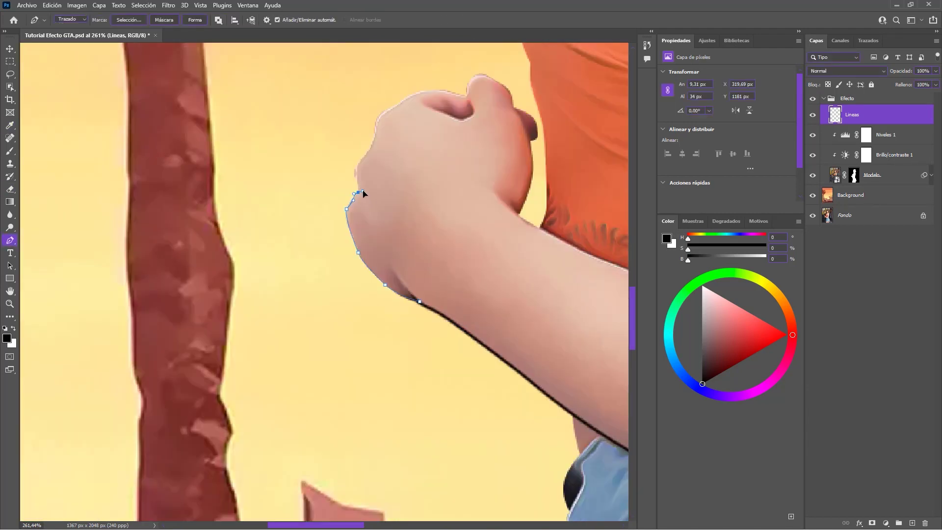
click(387, 111)
Add an anchor over the fist, stroke the elbow-fist path black and delete the guide.
scroll(399, 109, left, 3)
right_click(320, 153)
click(348, 236)
click(551, 169)
key(Delete)
Outline the top of the fist and knuckle with a black-stroked path, then delete the guide.
click(316, 159)
click(343, 172)
click(360, 157)
click(368, 128)
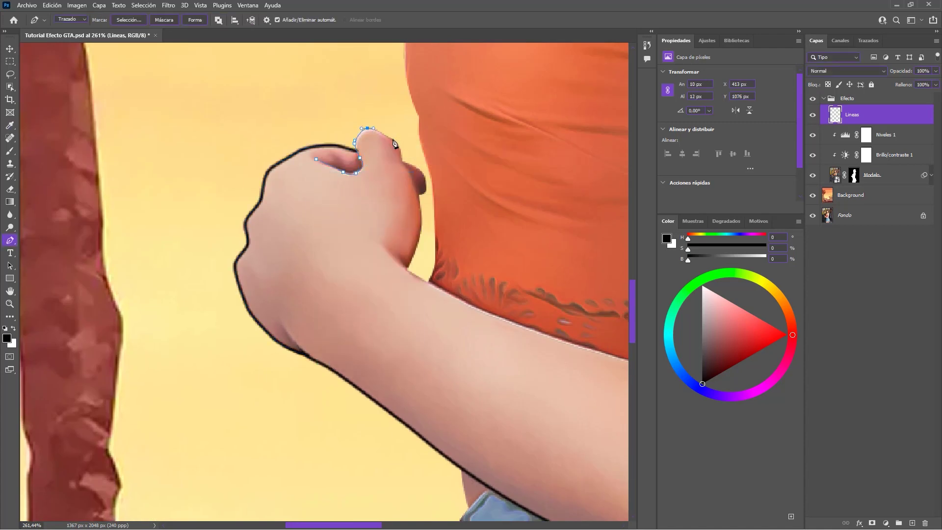
right_click(415, 199)
click(452, 246)
key(Delete)
Add a short black stroke line on the knuckle.
click(403, 162)
click(423, 193)
right_click(415, 199)
click(452, 246)
key(Delete)
Stroke a curved black outline along the forearm edge.
click(416, 278)
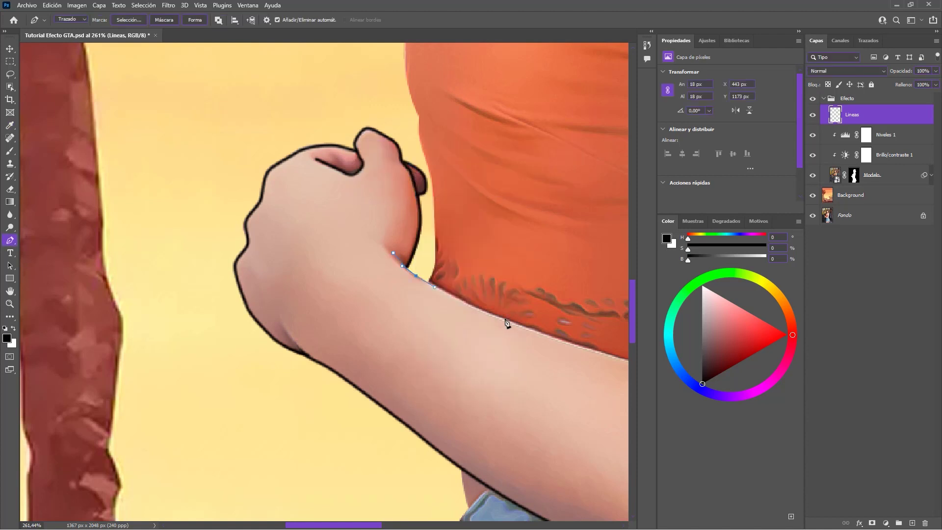
click(506, 323)
drag(589, 351, 214, 165)
right_click(225, 172)
click(264, 252)
key(Delete)
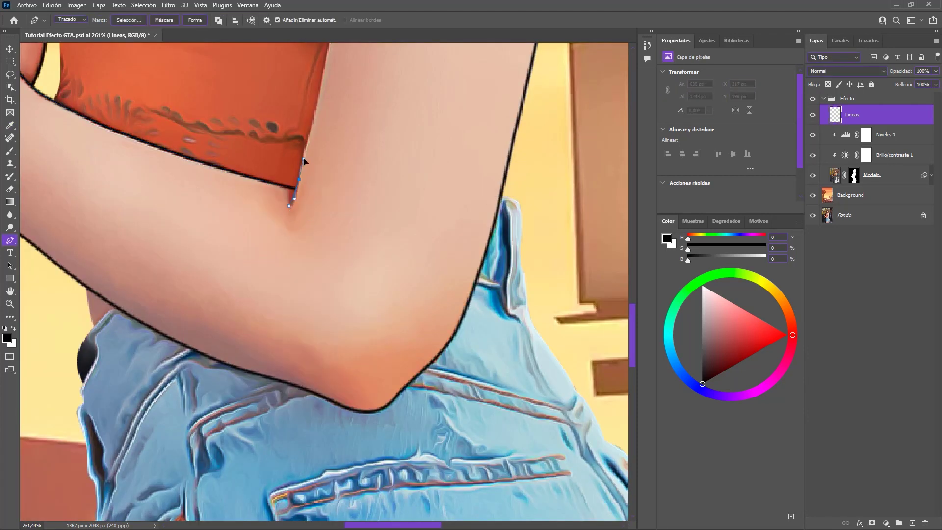
Outline the shirt edge up into the armpit in black.
click(274, 470)
click(285, 443)
click(304, 357)
click(325, 260)
drag(326, 243, 345, 341)
click(347, 110)
right_click(353, 199)
click(392, 278)
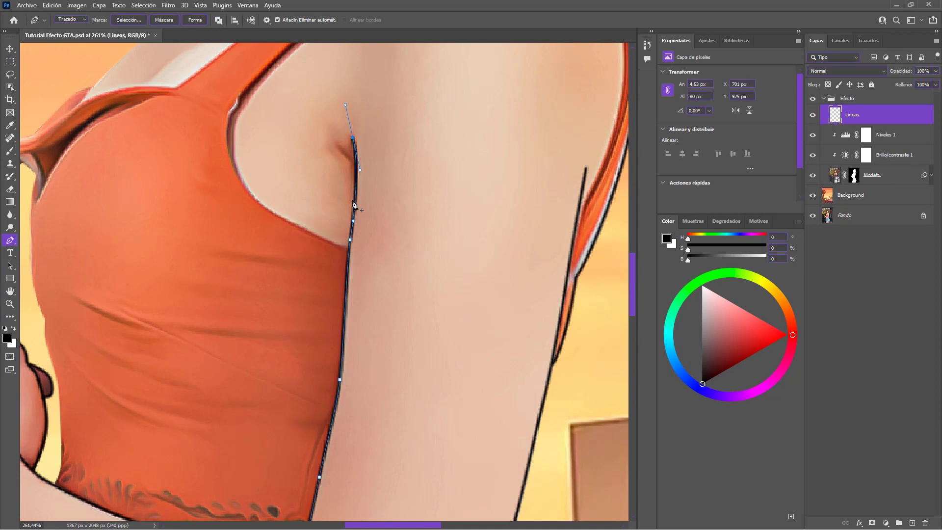
key(Delete)
Fit the canvas on screen and return to the Pen tool for the neck path.
key(e)
scroll(369, 158, down, 5)
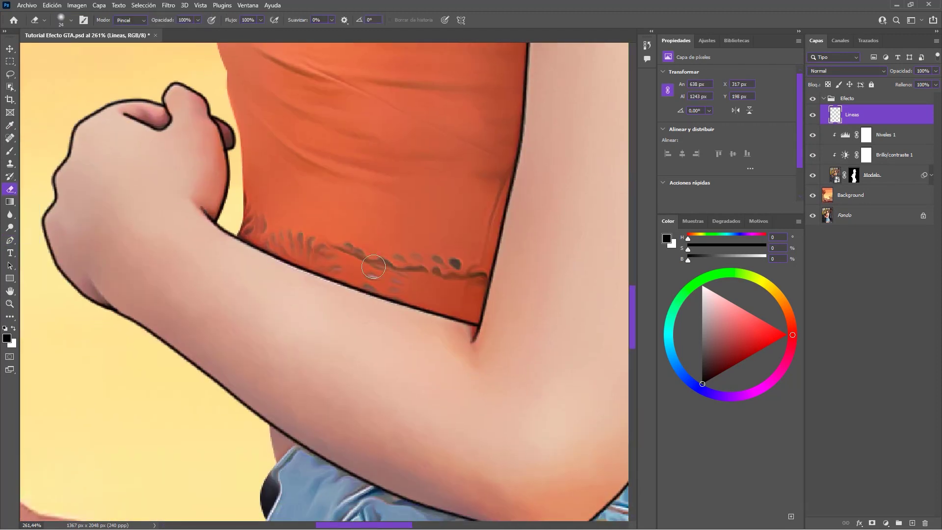
key(ctrl+0)
key(p)
scroll(399, 289, up, 3)
scroll(400, 290, up, 3)
Trace a pen path down the side of the neck toward the collarbone.
click(446, 152)
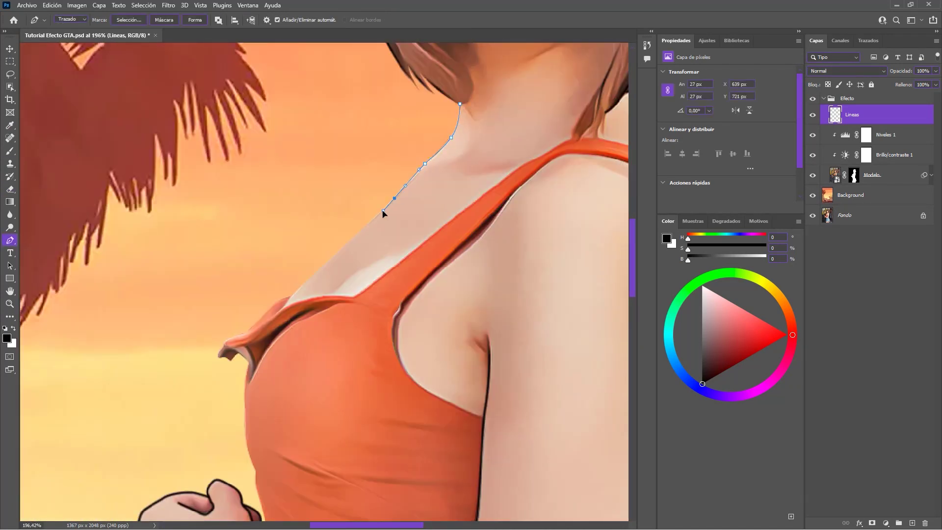
click(383, 210)
scroll(383, 210, up, 1)
click(368, 287)
scroll(368, 126, down, 5)
scroll(340, 330, down, 4)
Trace the shirt edge with a curved path and stroke it in black.
click(341, 206)
scroll(370, 249, up, 1)
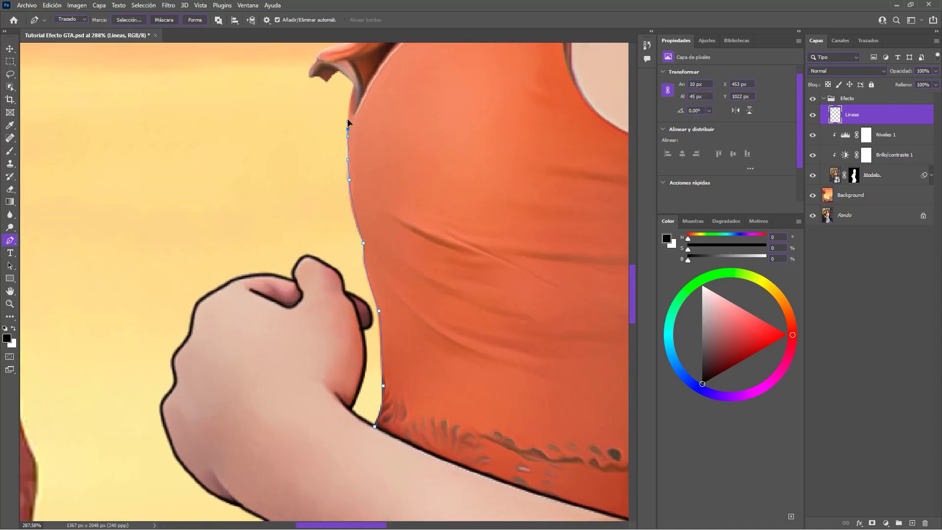
drag(307, 76, 317, 77)
drag(318, 77, 354, 204)
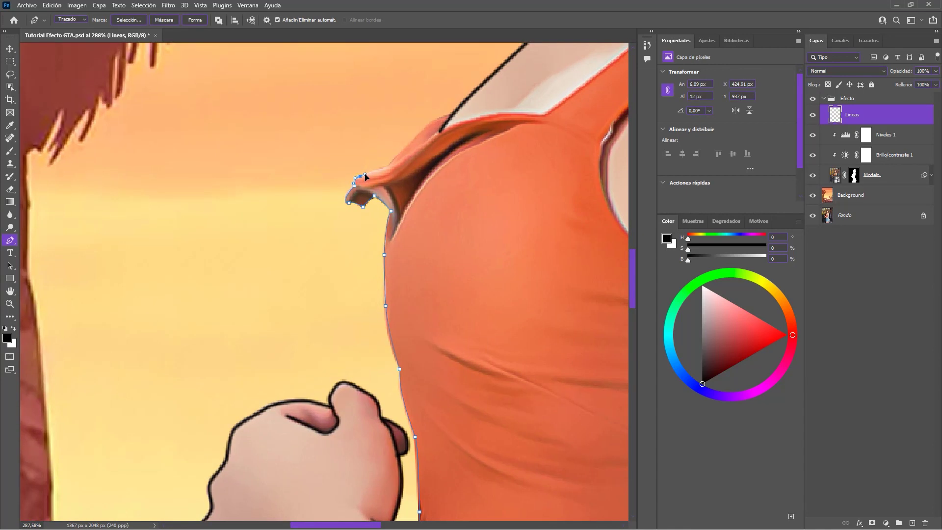
scroll(366, 176, up, 3)
drag(221, 159, 257, 166)
right_click(257, 167)
key(Return)
Trace a curved path along the side edge of the denim shorts.
click(238, 194)
click(239, 214)
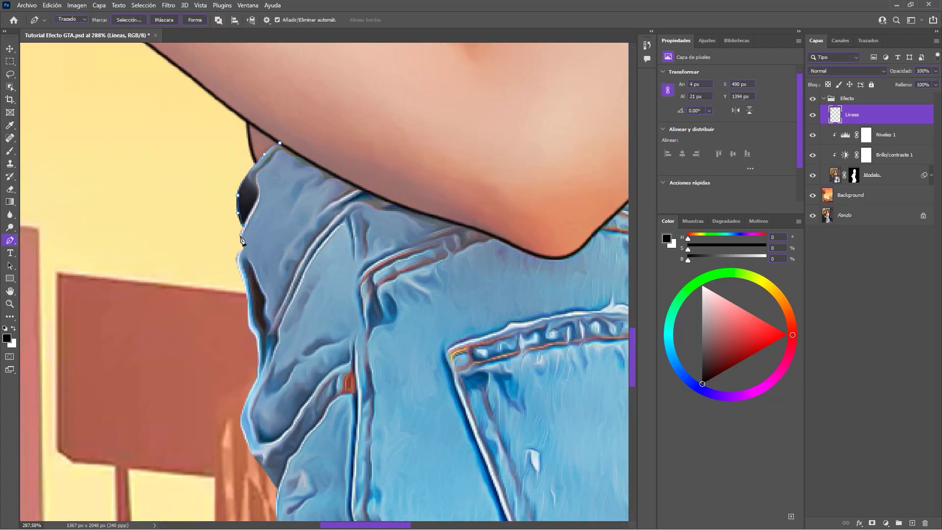
drag(241, 240, 260, 142)
drag(294, 343, 295, 186)
click(281, 199)
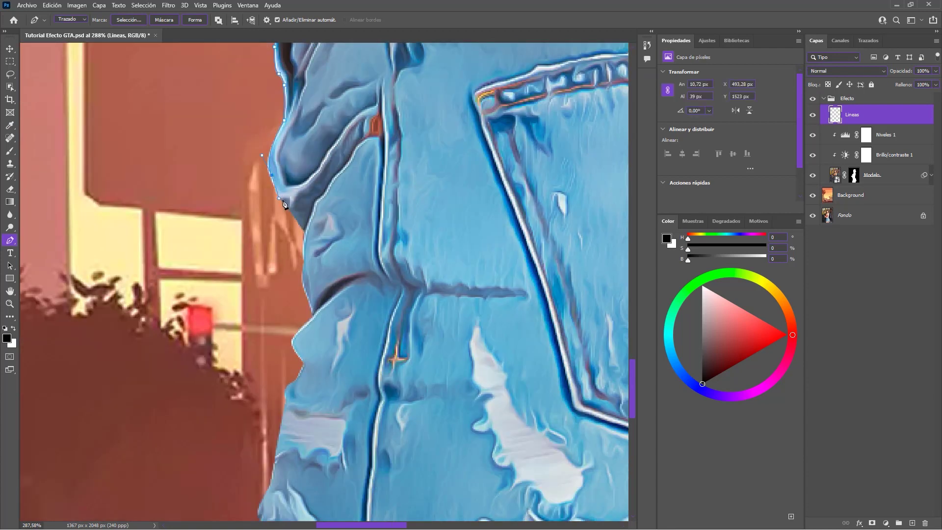
click(306, 238)
drag(306, 238, 264, 128)
click(262, 154)
click(263, 182)
drag(256, 238, 390, 198)
Continue the shorts path down toward the hem.
click(386, 232)
click(377, 247)
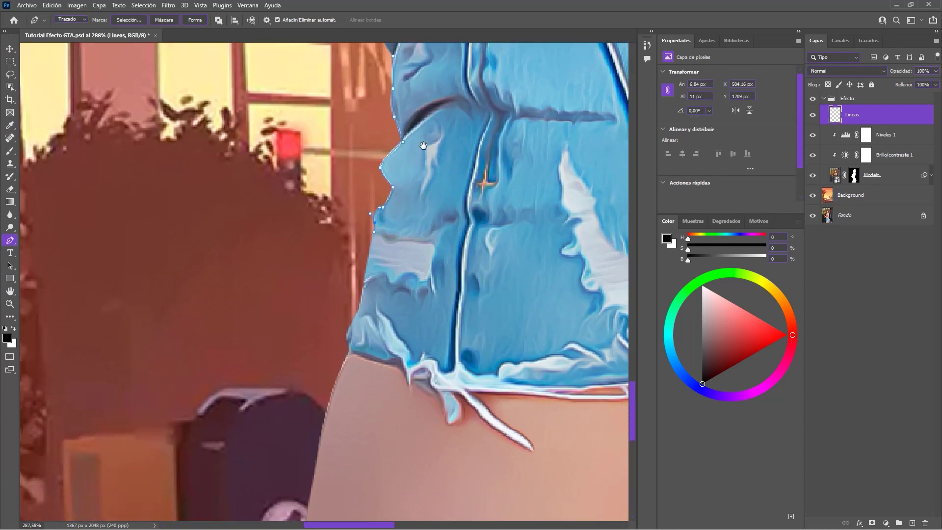
click(363, 330)
drag(363, 331, 344, 183)
click(332, 216)
click(333, 225)
Extend the path along the frayed shorts hem and stroke it black.
click(445, 290)
drag(444, 290, 207, 241)
click(242, 218)
click(356, 212)
click(454, 198)
click(459, 208)
drag(565, 228, 442, 160)
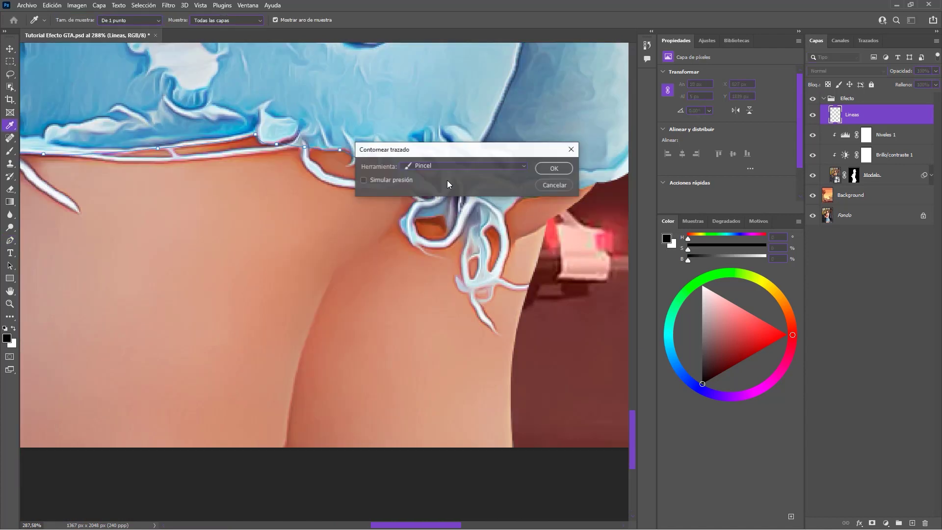
drag(491, 196, 344, 197)
click(453, 176)
Outline the shorts' outer edge near the arm with a black stroked path.
click(476, 142)
scroll(510, 246, up, 5)
click(510, 300)
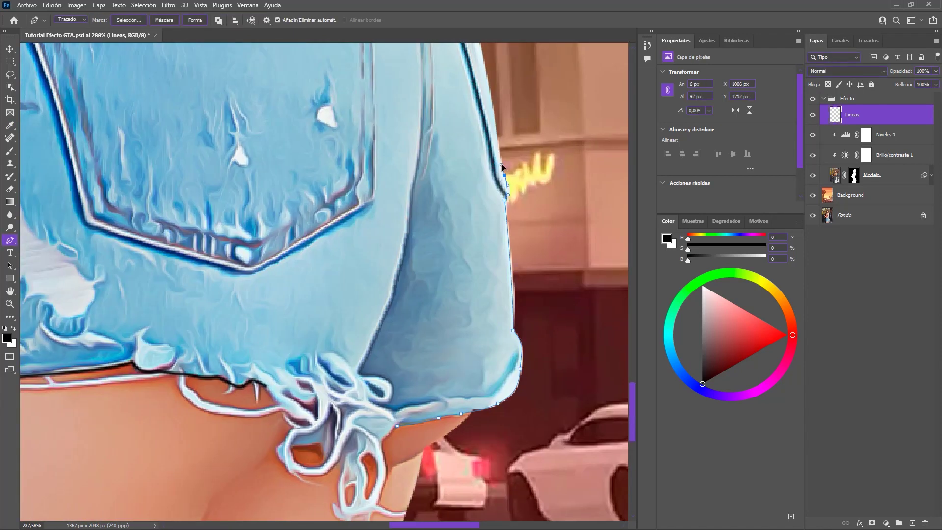
scroll(510, 245, up, 2)
scroll(514, 277, up, 4)
click(494, 287)
click(466, 245)
scroll(500, 294, up, 5)
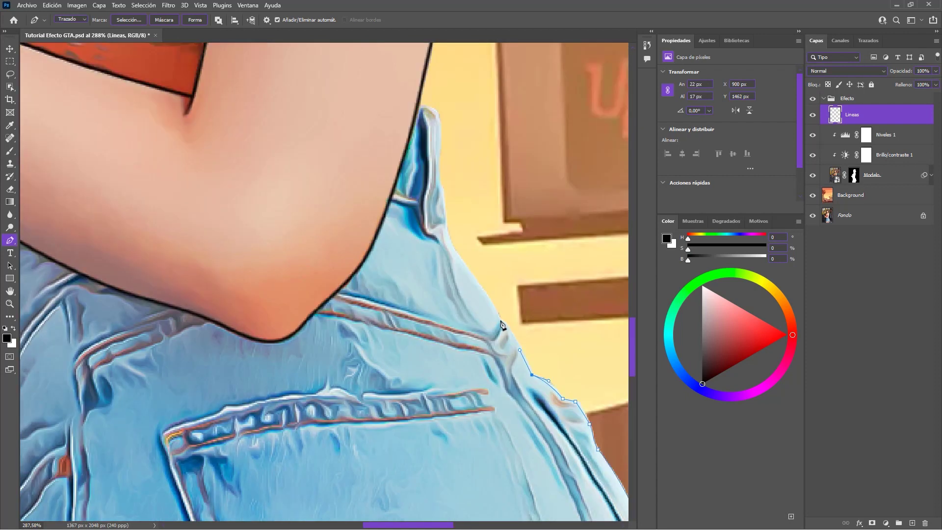
click(510, 343)
scroll(506, 343, up, 5)
scroll(506, 358, up, 2)
right_click(507, 359)
click(432, 348)
Draw a path along the left leg and stroke it black.
scroll(363, 199, down, 3)
right_click(348, 237)
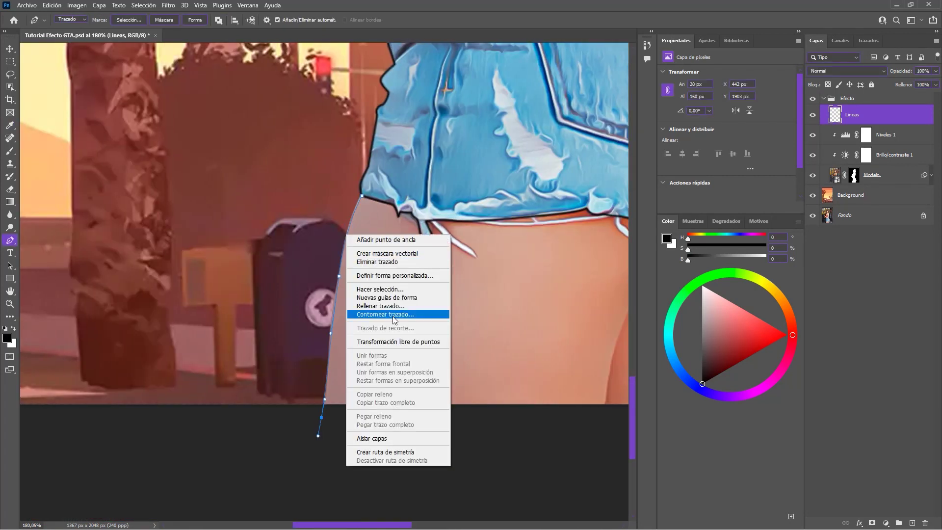
key(Escape)
scroll(320, 404, right, 5)
click(319, 404)
click(336, 316)
click(348, 288)
click(395, 255)
right_click(339, 302)
click(388, 368)
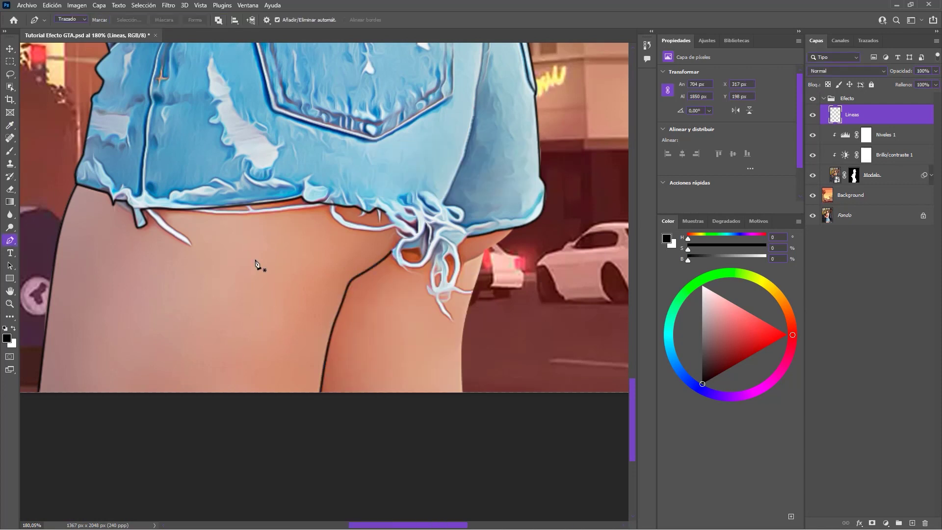
Draw a curved path down the right leg and stroke it black.
click(485, 251)
drag(468, 301, 461, 324)
drag(464, 406, 471, 446)
right_click(478, 272)
click(528, 338)
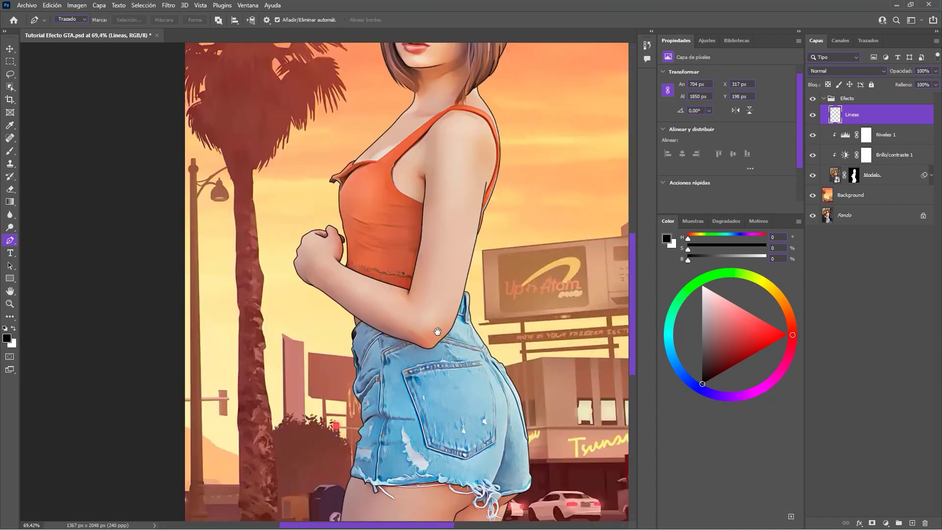
scroll(324, 245, up, 5)
Trace a path along the shoulder strap and over the back of the shoulder.
click(290, 283)
drag(367, 269, 419, 272)
click(416, 234)
drag(416, 234, 236, 313)
click(307, 255)
click(426, 175)
click(501, 186)
click(551, 230)
click(569, 312)
Run the path down the back of the arm, close it at the armpit, and stroke it.
drag(573, 351, 582, 218)
click(563, 242)
click(557, 279)
click(531, 318)
right_click(572, 231)
key(Escape)
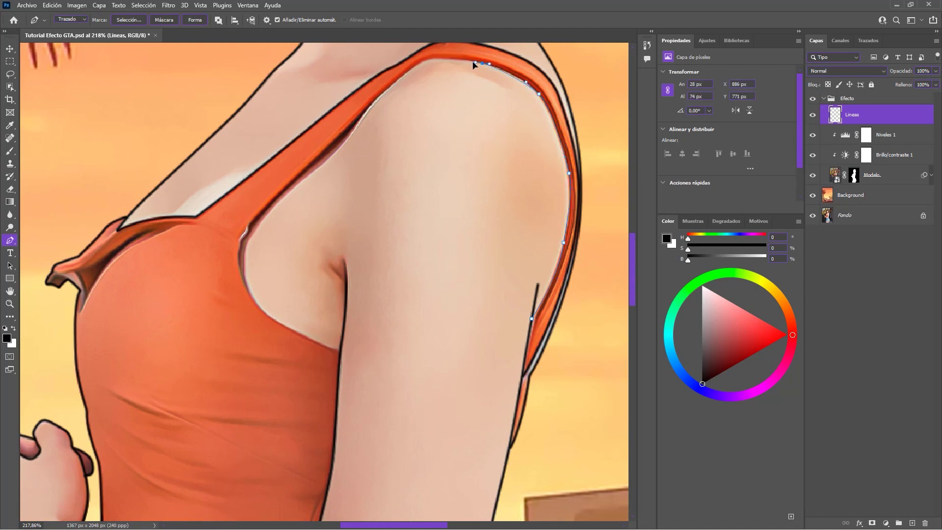
drag(383, 152, 529, 134)
click(386, 234)
right_click(389, 244)
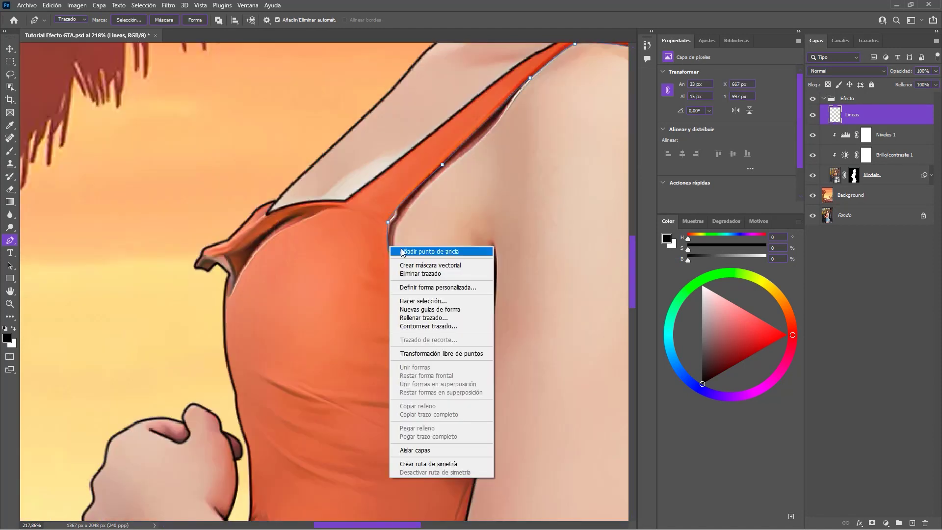
key(Escape)
key(ctrl+0)
key(e)
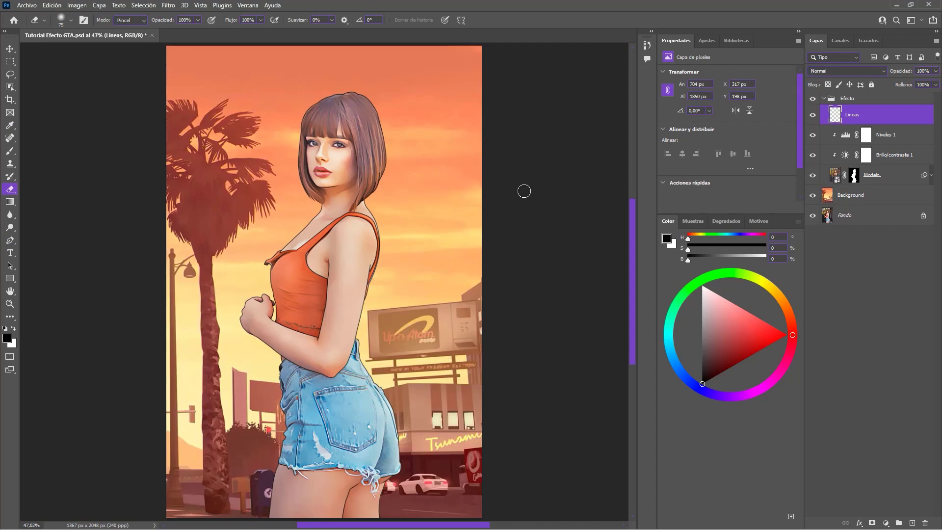
Set the hard round brush size to 2 px and zoom in on the torso.
key(b)
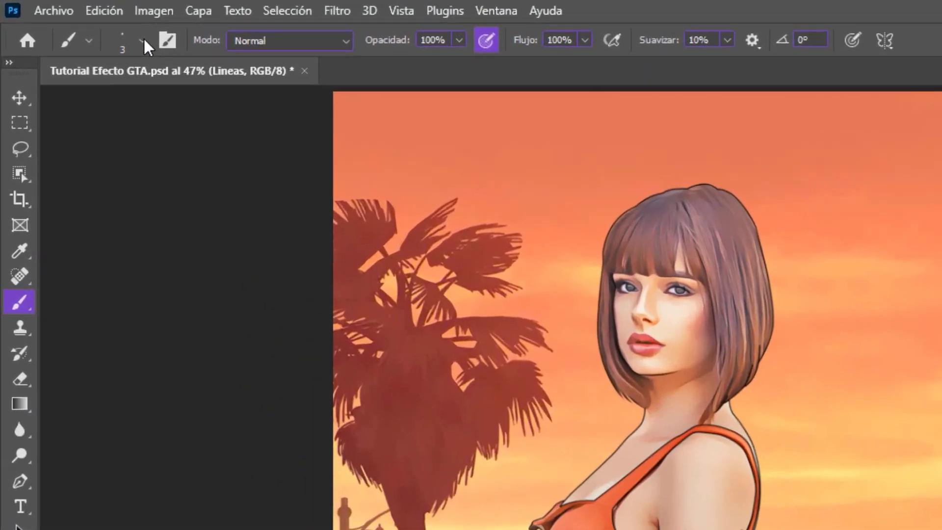
click(71, 21)
drag(115, 106, 117, 106)
click(223, 83)
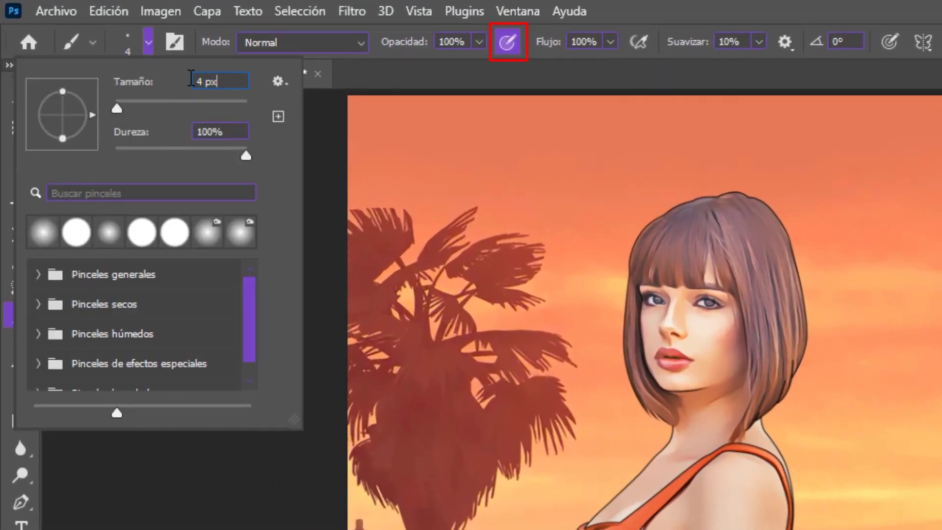
text(2)
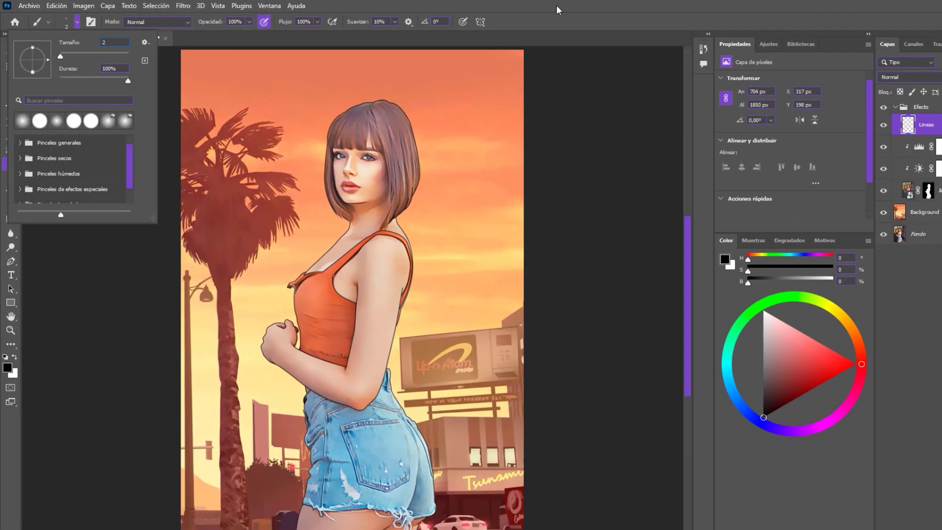
click(389, 164)
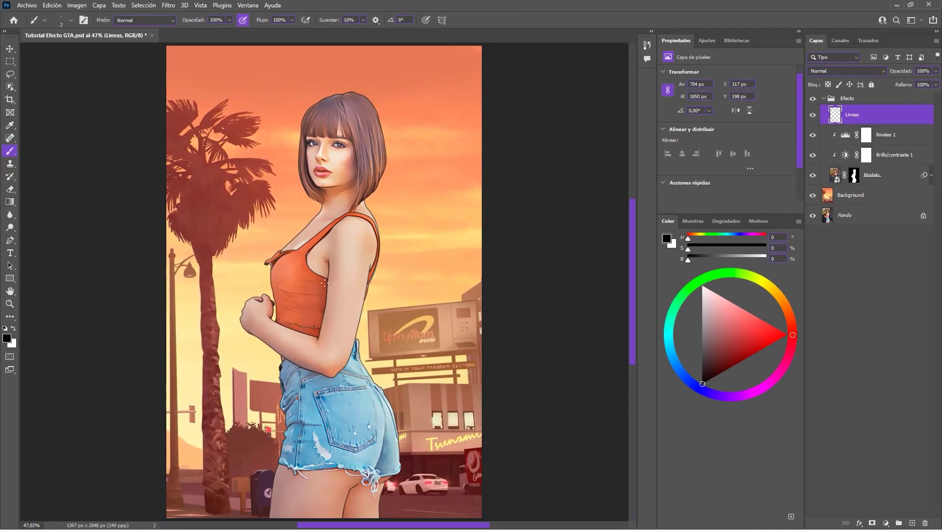
scroll(324, 283, up, 2)
scroll(325, 281, up, 2)
scroll(327, 277, up, 1)
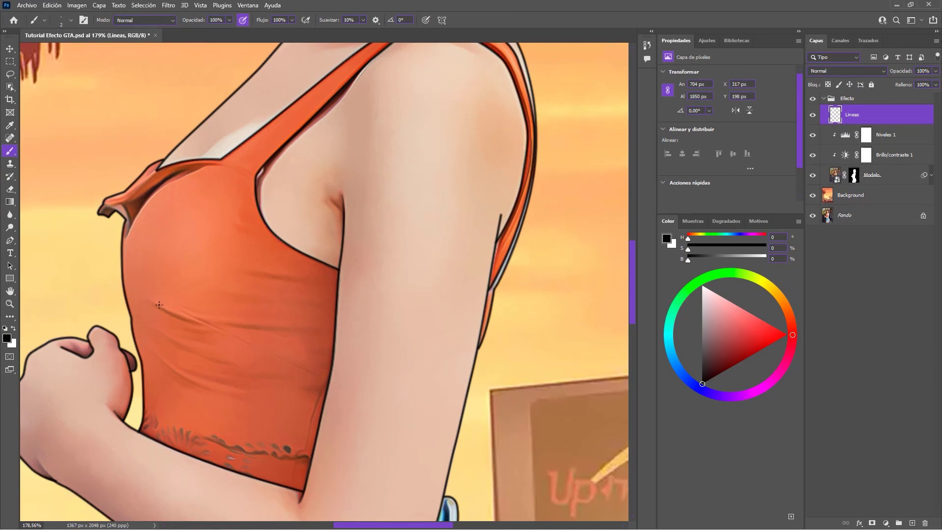
Stroke a fold-line path across the shirt with simulated pressure, then delete the path.
key(p)
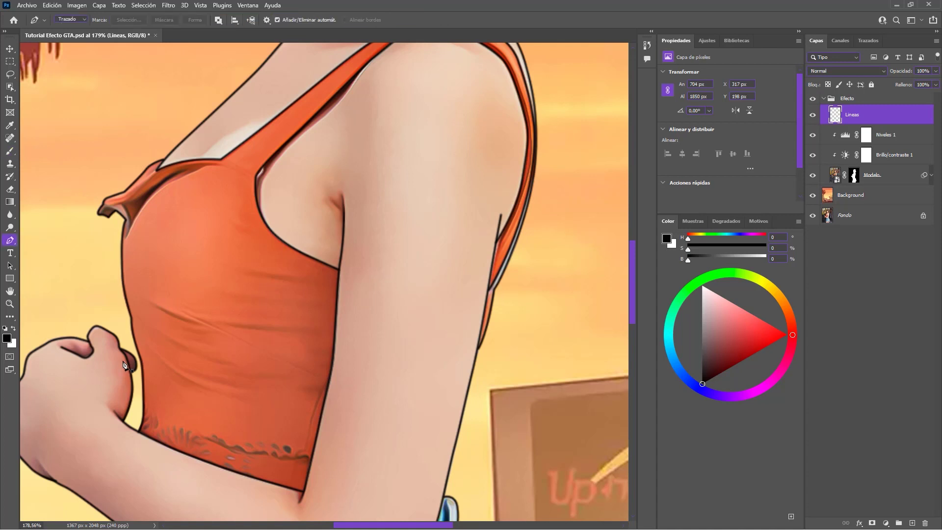
click(150, 349)
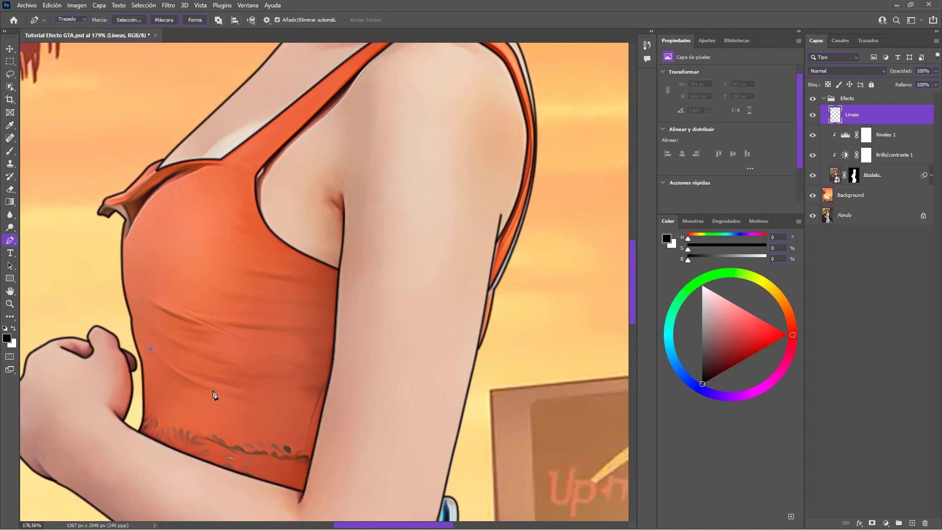
right_click(182, 372)
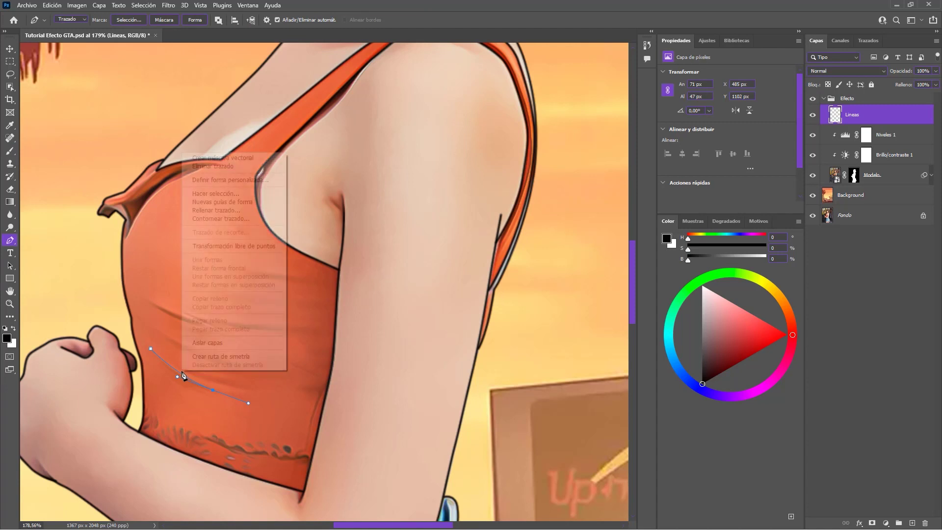
click(231, 219)
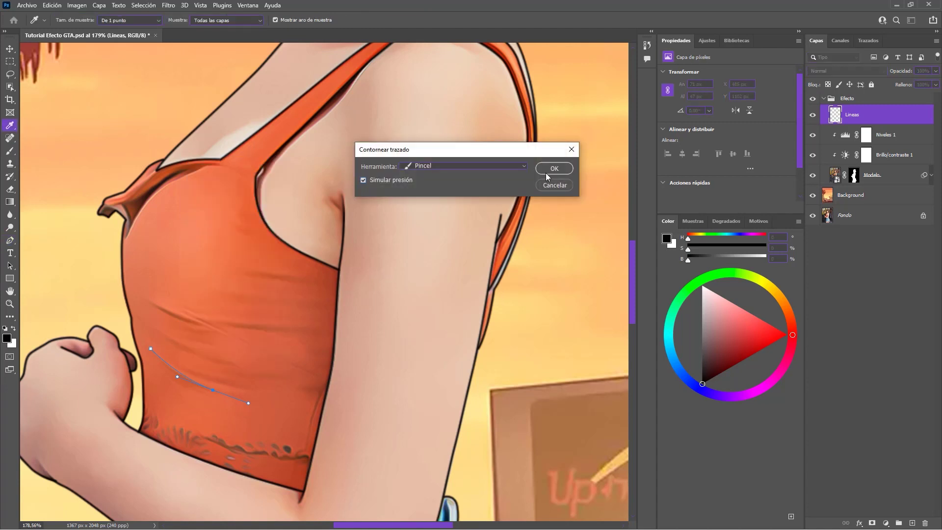
click(549, 171)
right_click(172, 372)
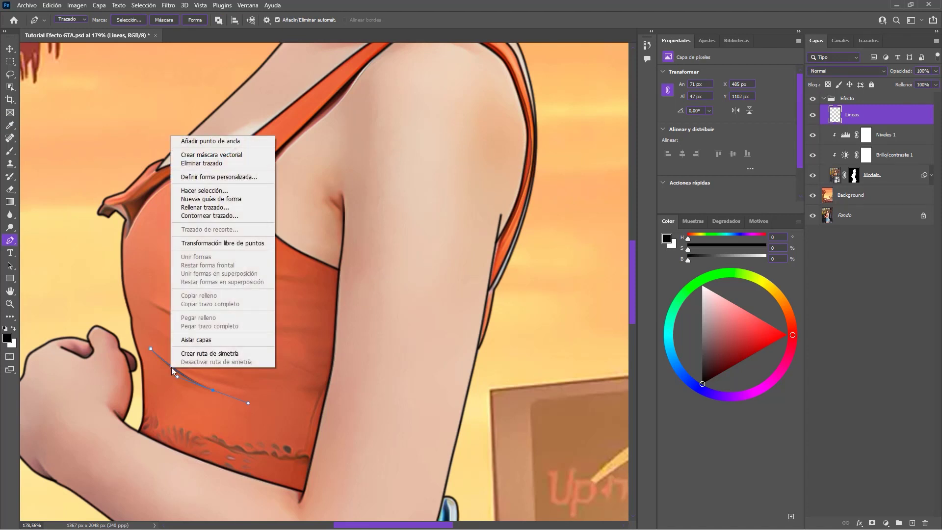
click(216, 163)
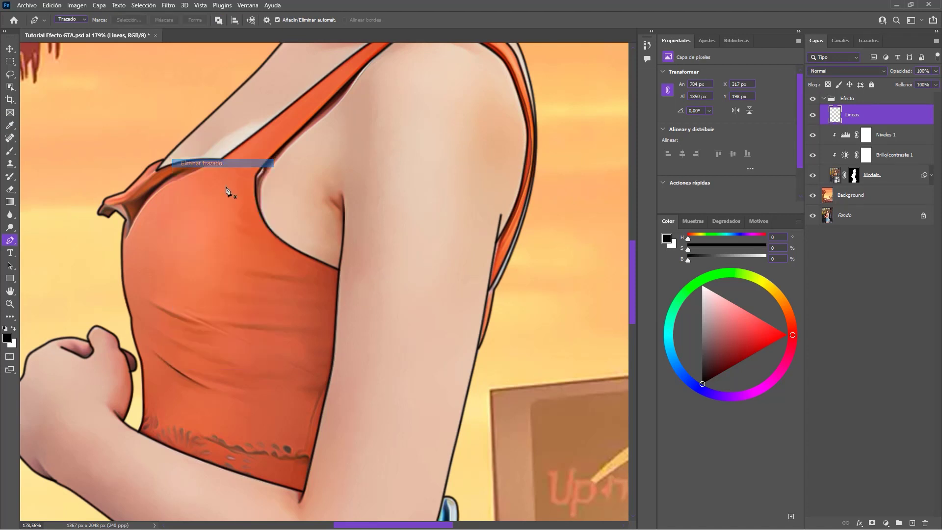
Start a second fold-line path across the shirt.
click(151, 303)
click(204, 325)
right_click(177, 320)
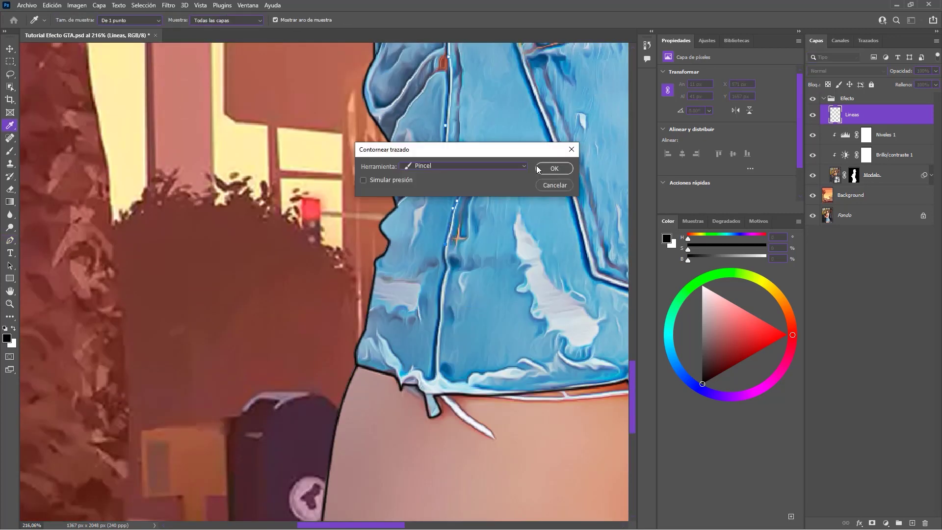
Stroke the shorts-seam path in black and fit the whole image on screen.
click(538, 168)
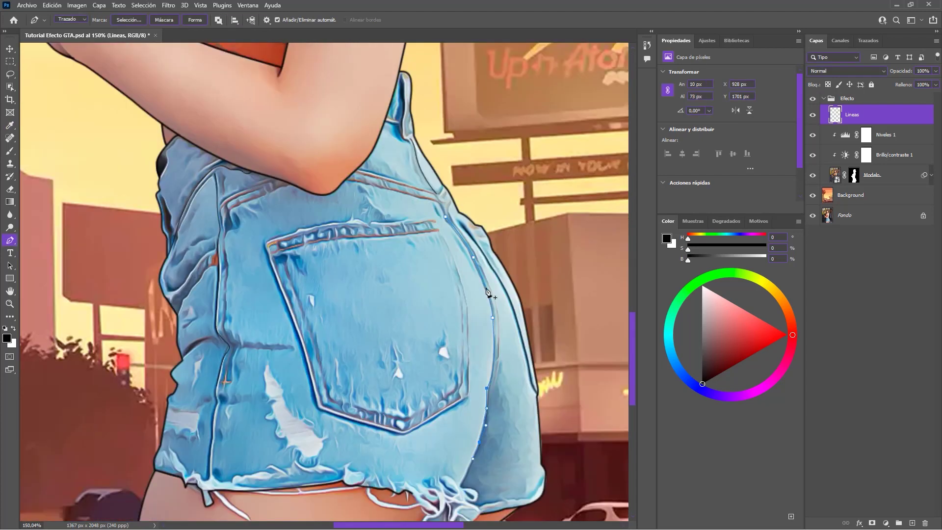
key(ctrl+0)
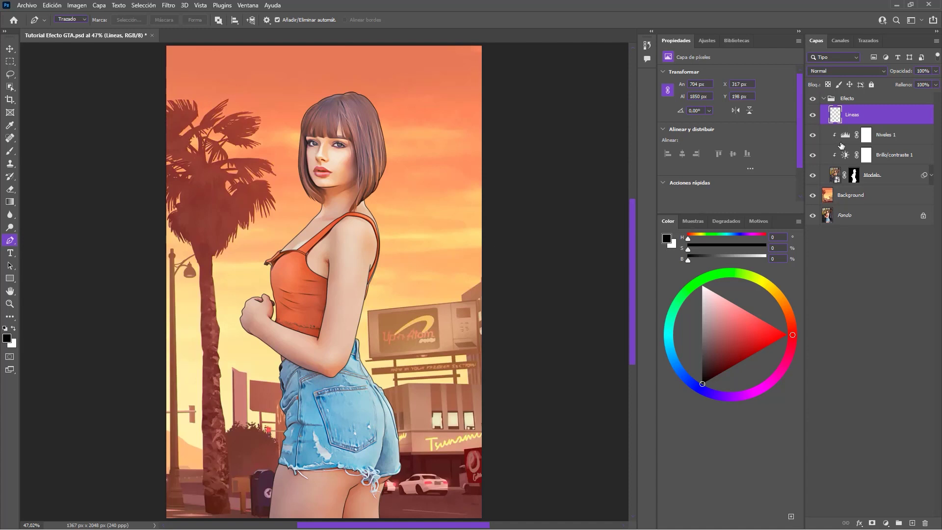
Add a new layer, Capa 1, above Lineas and set up a white brush.
click(910, 522)
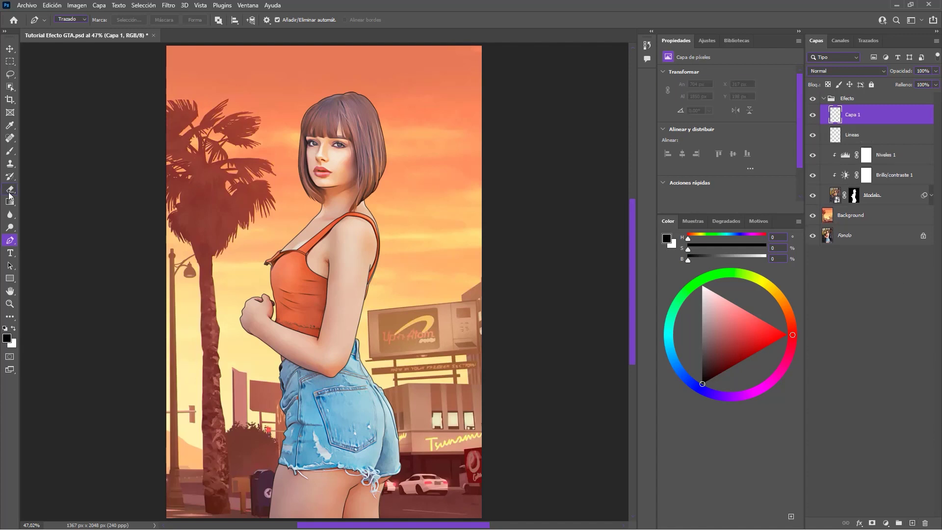
click(10, 152)
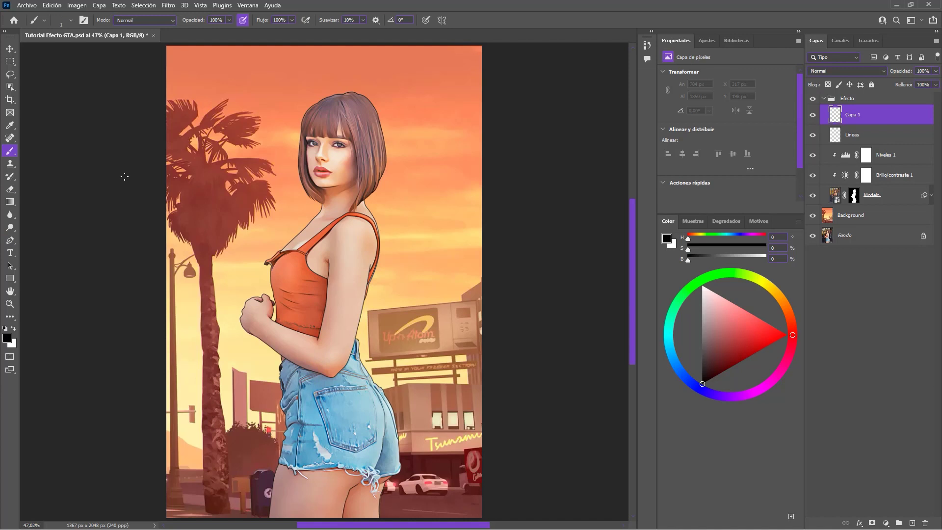
alt+right_click(253, 192)
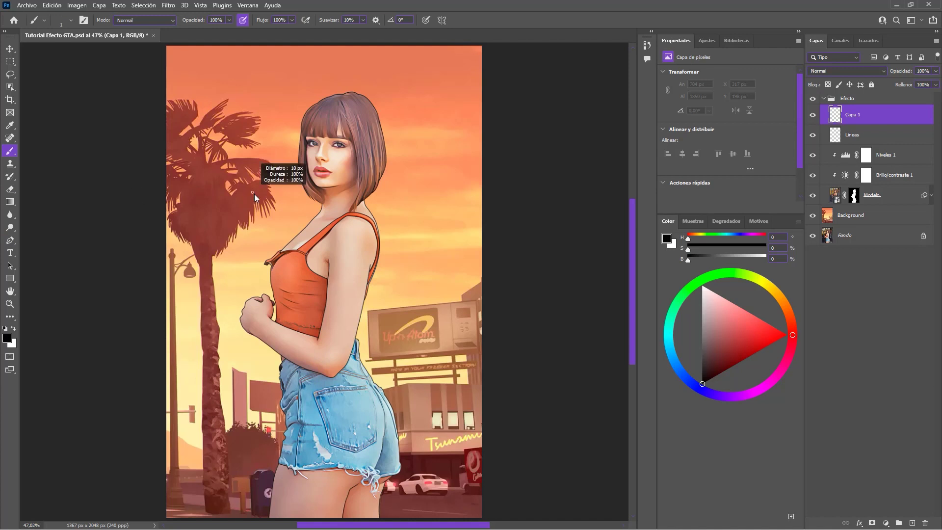
key(x)
Paint a white catchlight dab in the woman's left eye, then add Capa 2.
scroll(302, 288, up, 3)
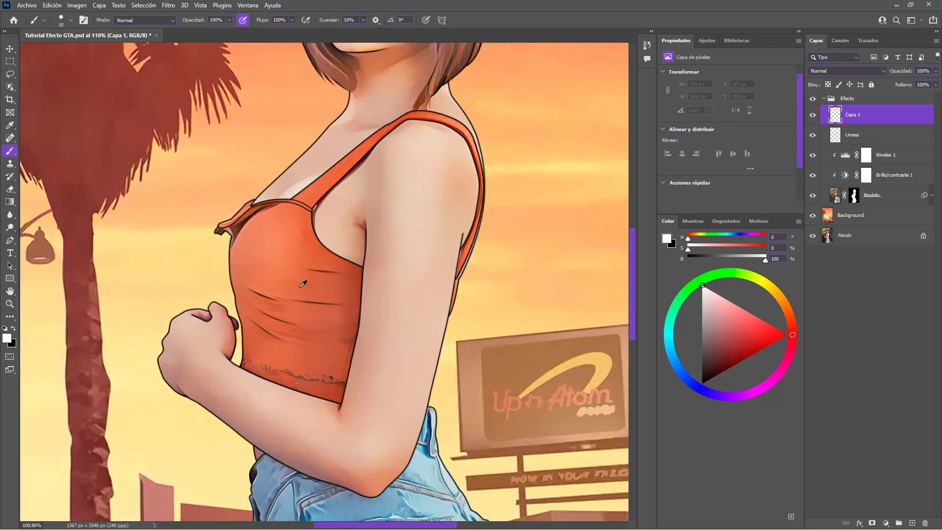
scroll(302, 285, up, 2)
drag(406, 107, 423, 494)
scroll(444, 272, down, 1)
scroll(444, 271, down, 1)
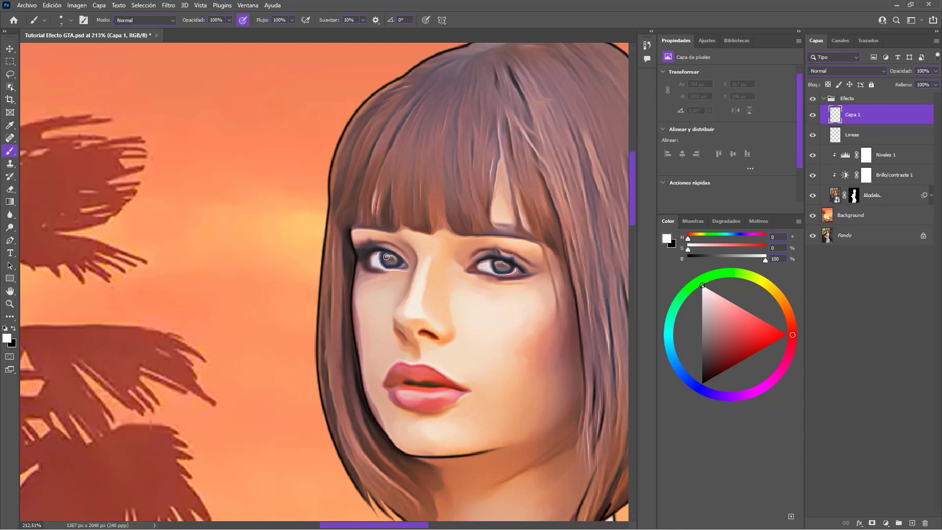
click(387, 257)
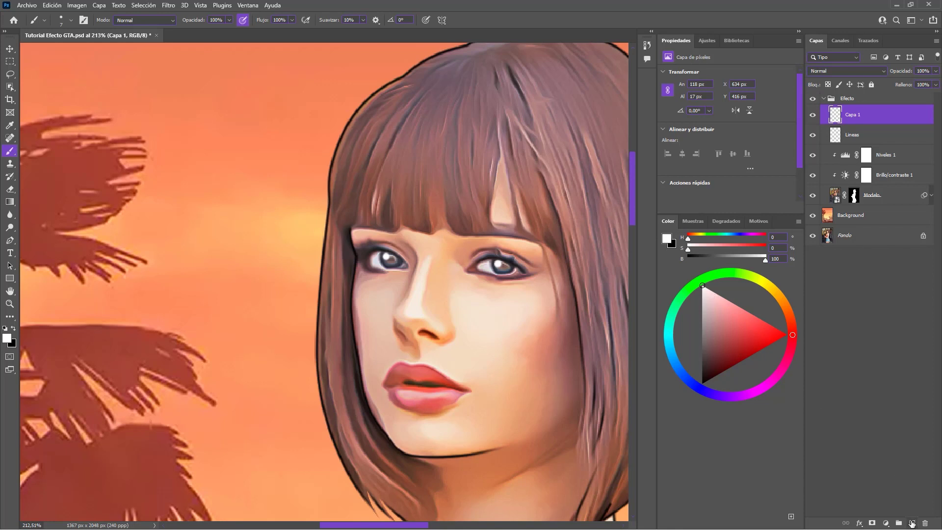
click(911, 524)
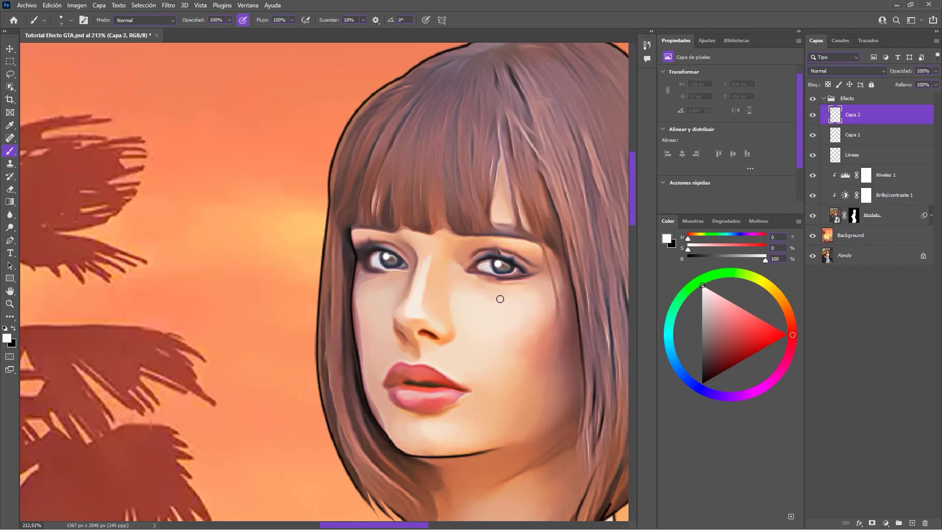
Sample a dark reddish-brown (H 6, S 29, B 26) from the lower face as painting colour.
mouse_move(505, 331)
mouse_down()
mouse_move(391, 266)
mouse_move(409, 258)
mouse_up()
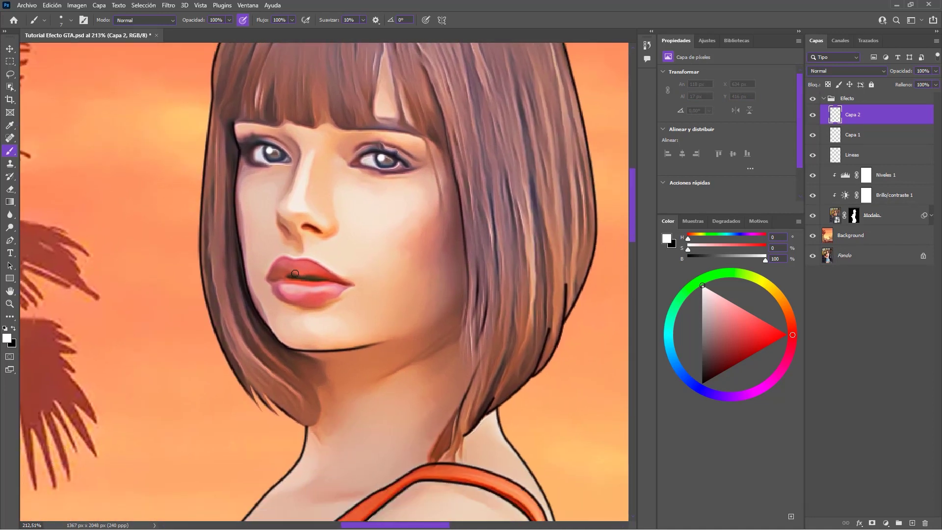
alt+click(245, 273)
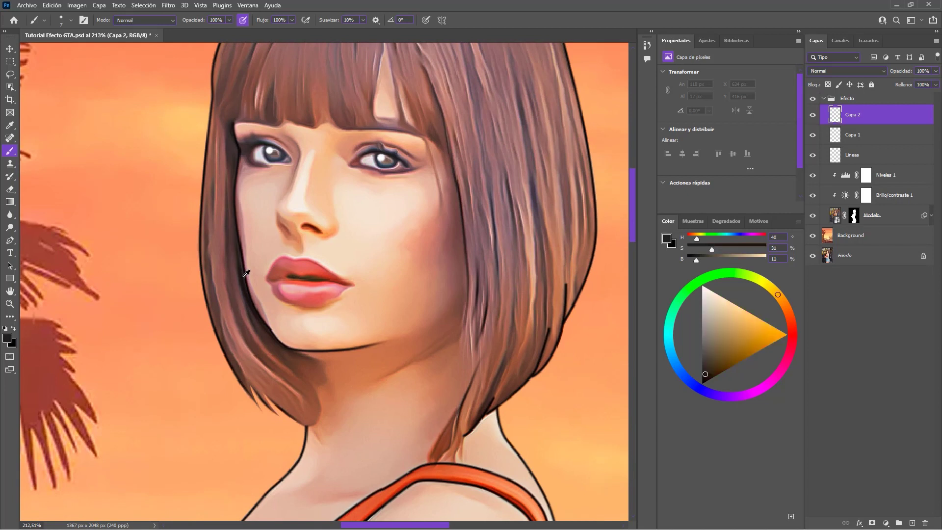
alt+click(237, 237)
alt+click(237, 232)
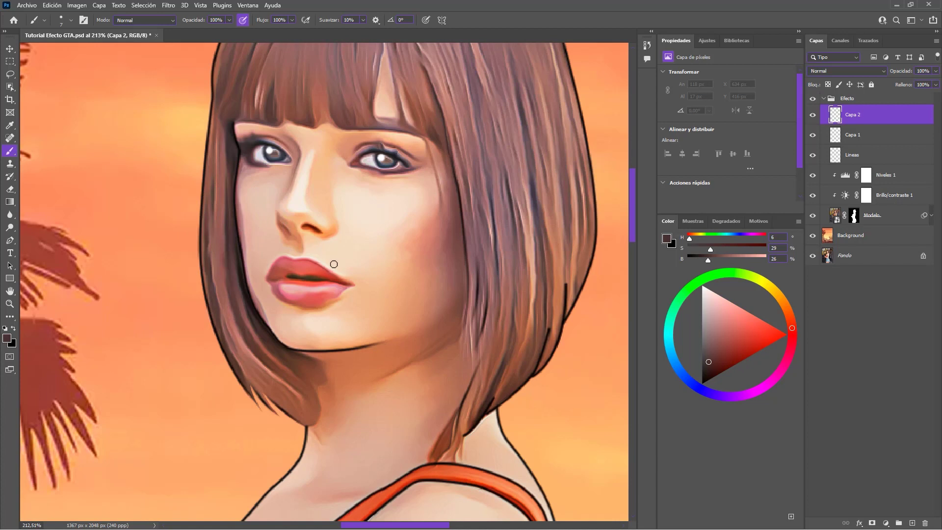
Trace a pen path along the nostril and stroke it with the brush using Simular presión.
key(p)
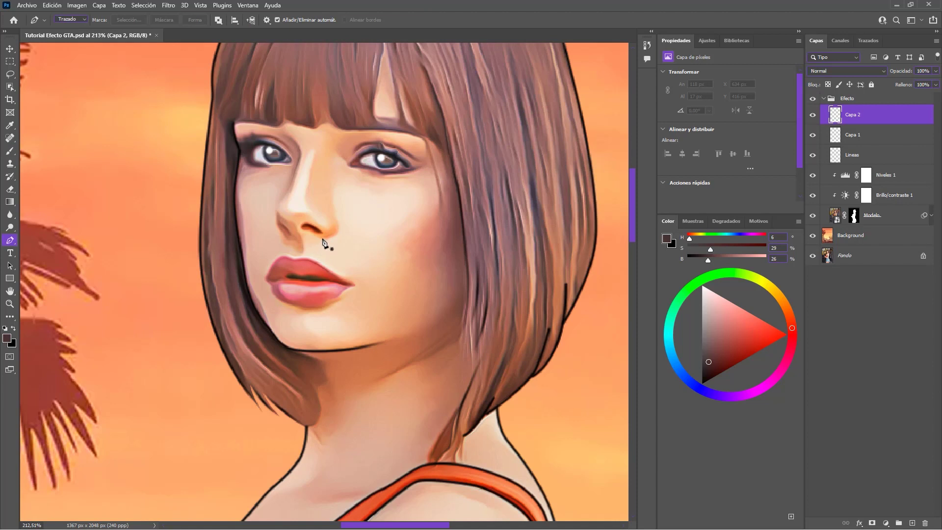
drag(336, 230, 336, 220)
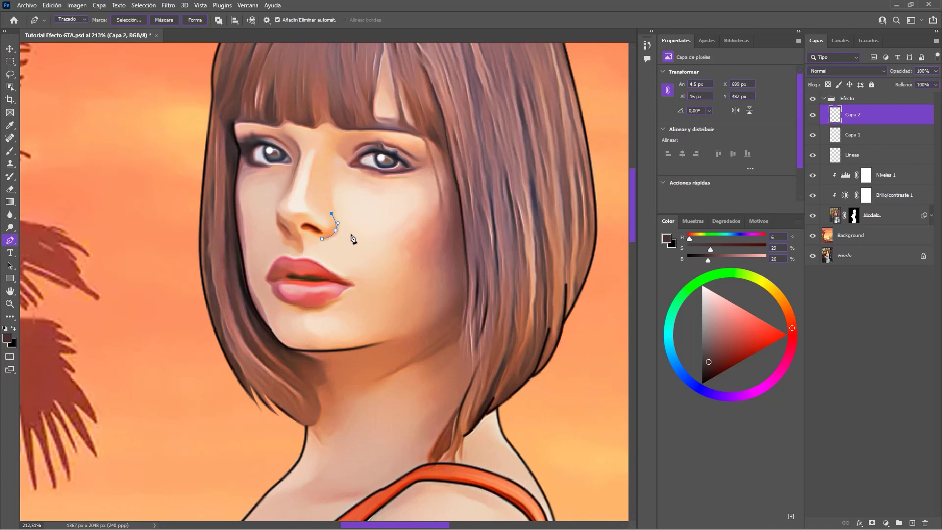
right_click(339, 239)
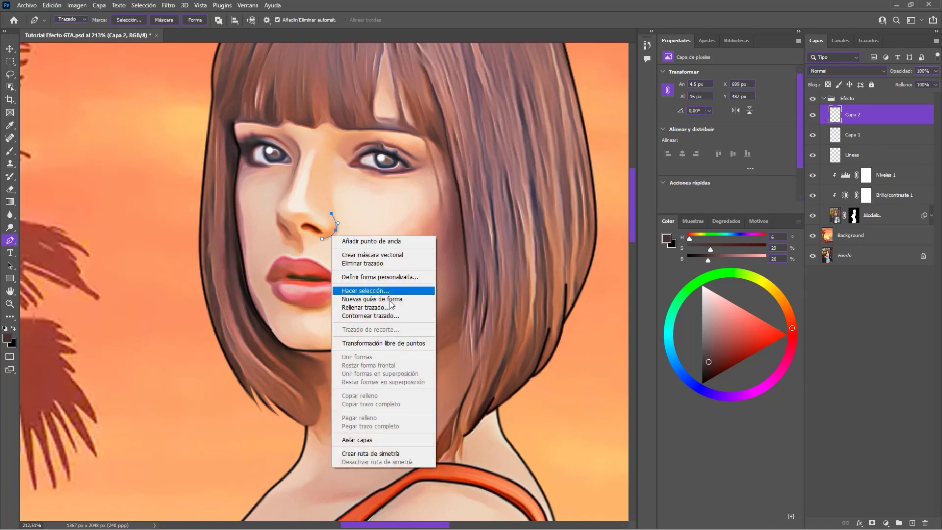
click(365, 315)
click(364, 180)
click(553, 170)
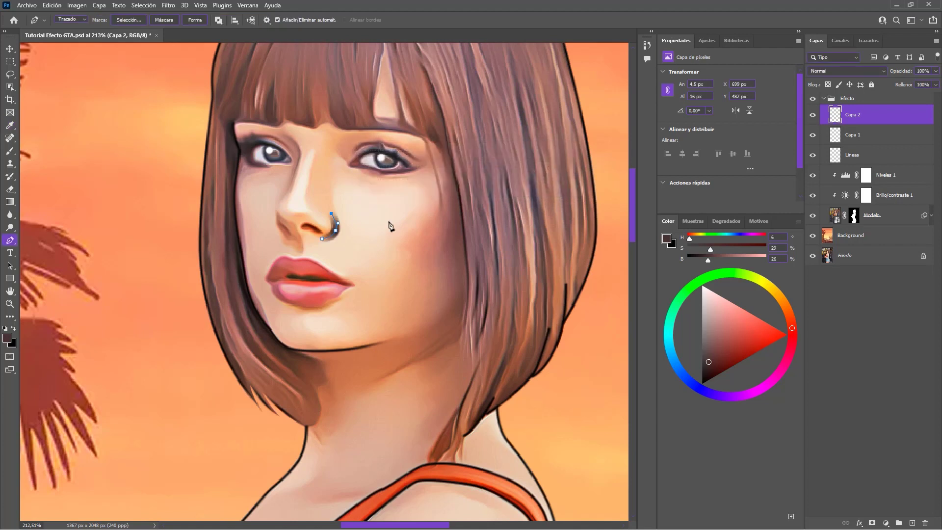
Set the brush size to 2 px.
click(10, 150)
click(71, 20)
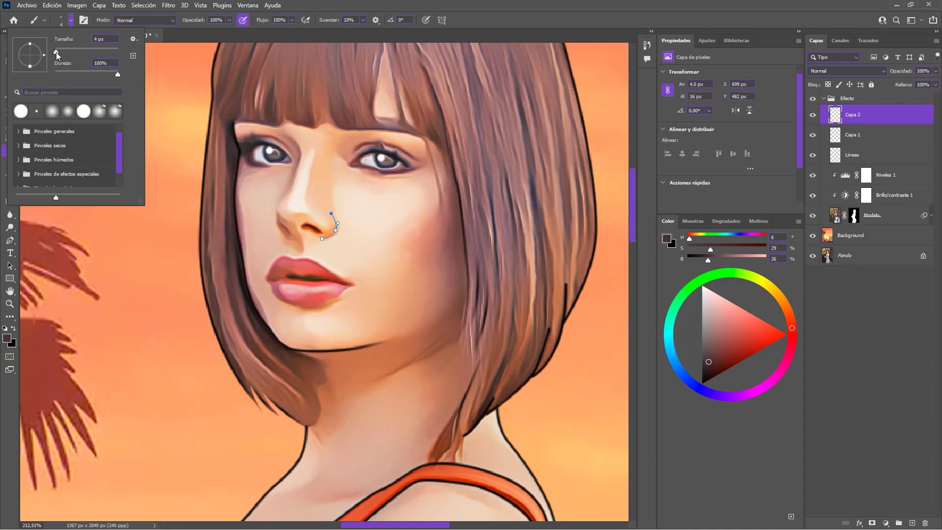
click(92, 38)
key(Return)
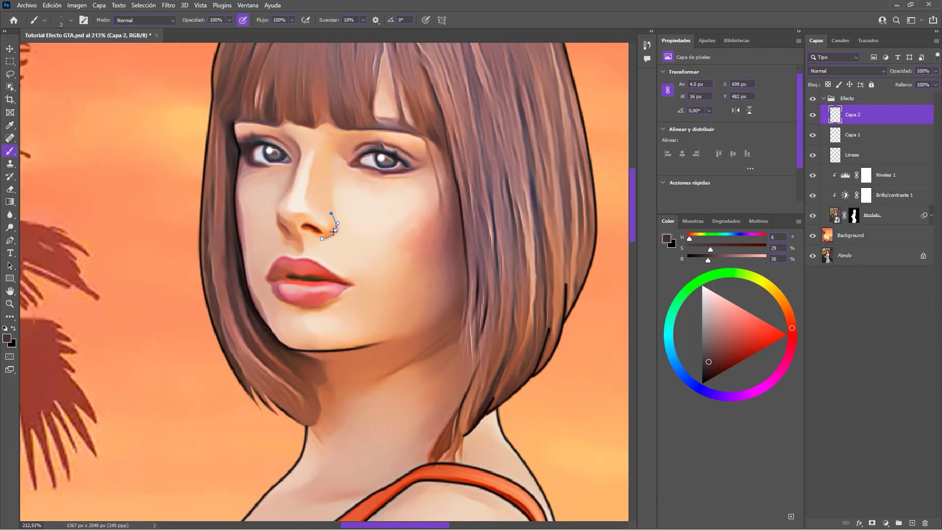
Restroke the nostril path with the 2 px brush, then delete the path.
key(p)
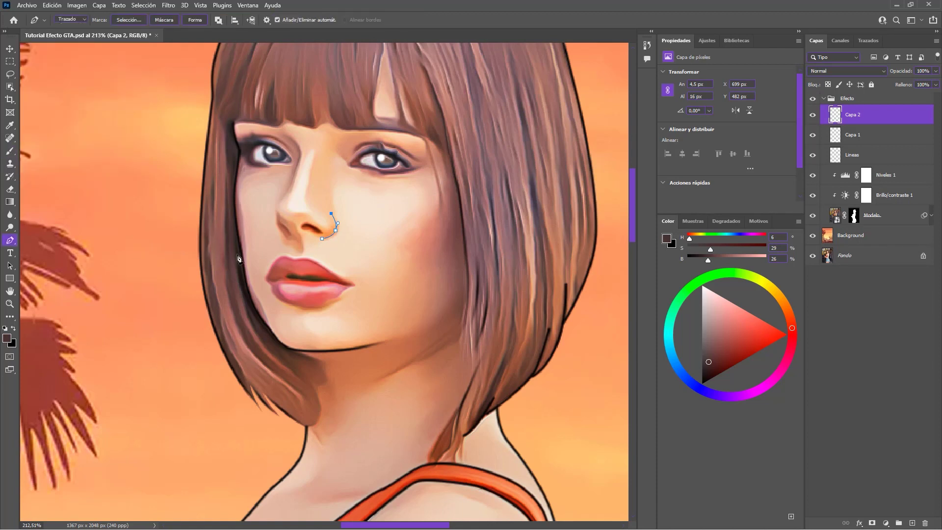
right_click(329, 238)
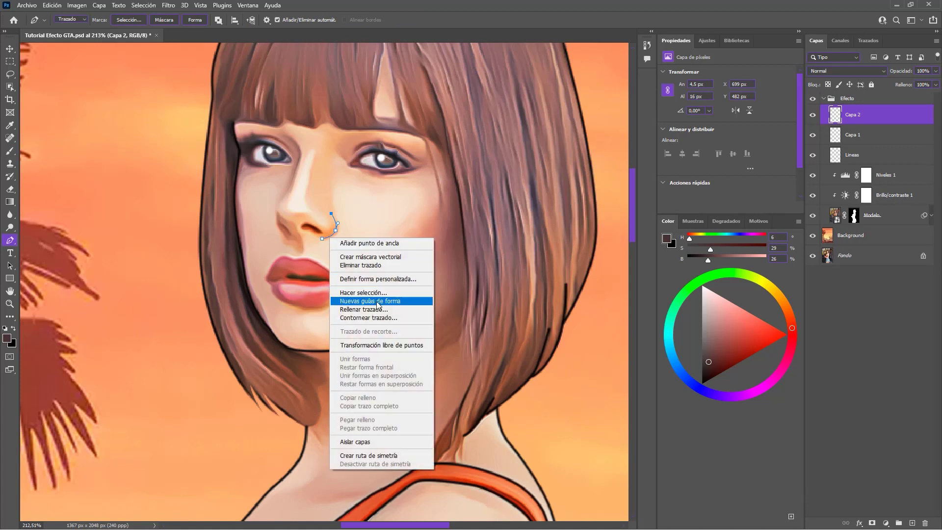
click(373, 318)
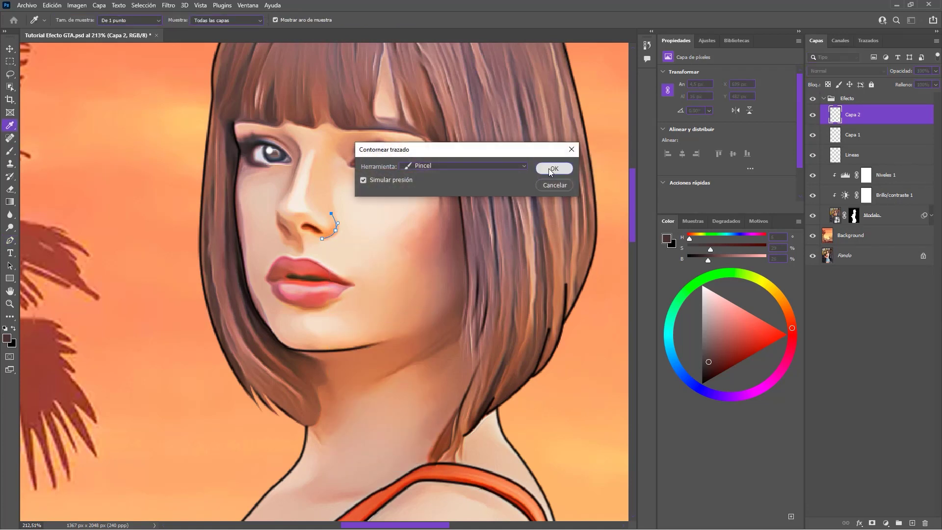
click(551, 169)
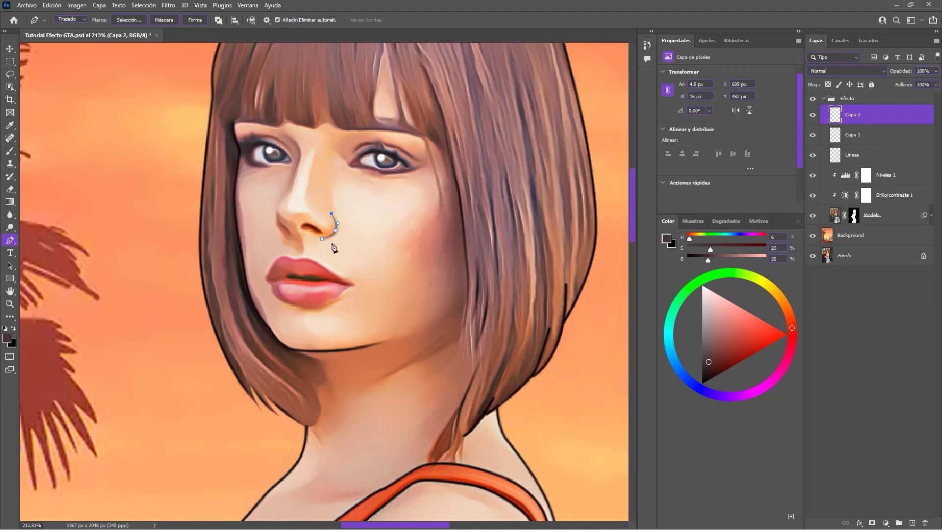
right_click(331, 237)
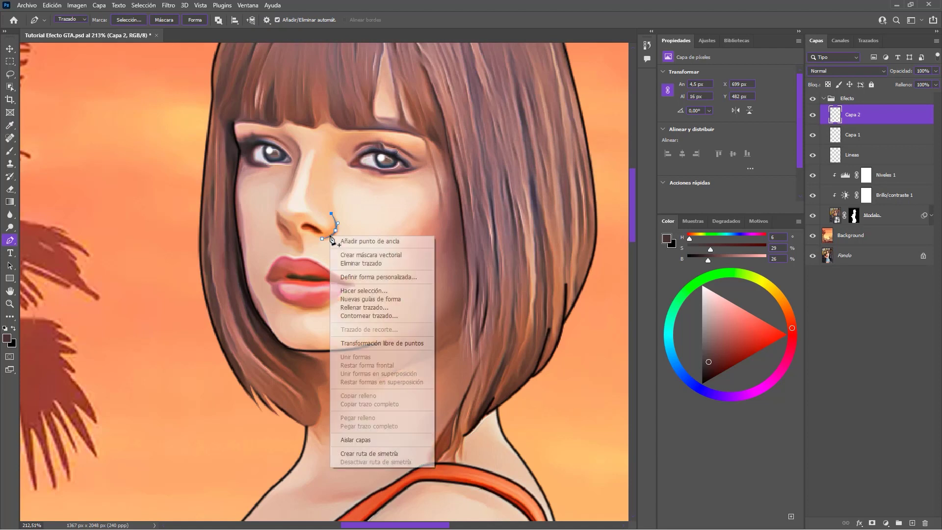
click(378, 263)
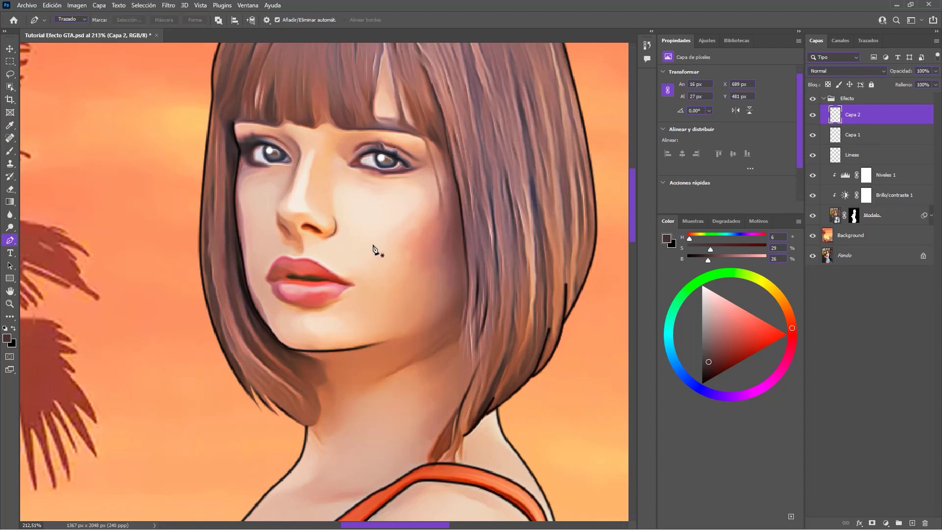
Stroke a curved path down the side of the nose, then delete the path.
click(286, 194)
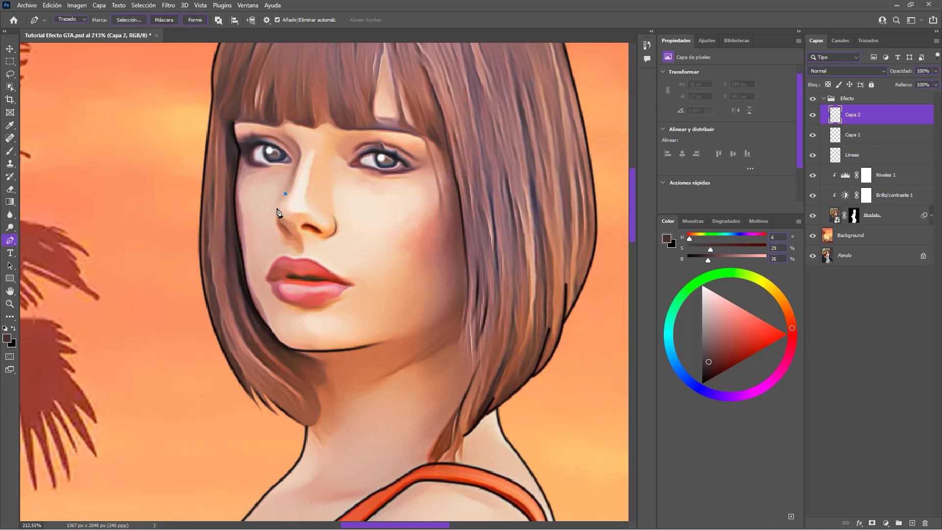
drag(276, 209, 285, 228)
right_click(280, 220)
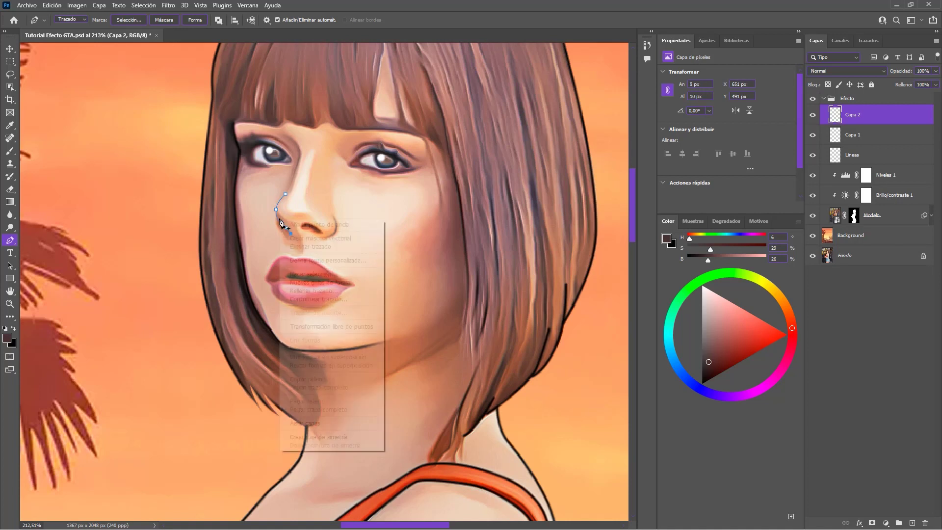
click(327, 299)
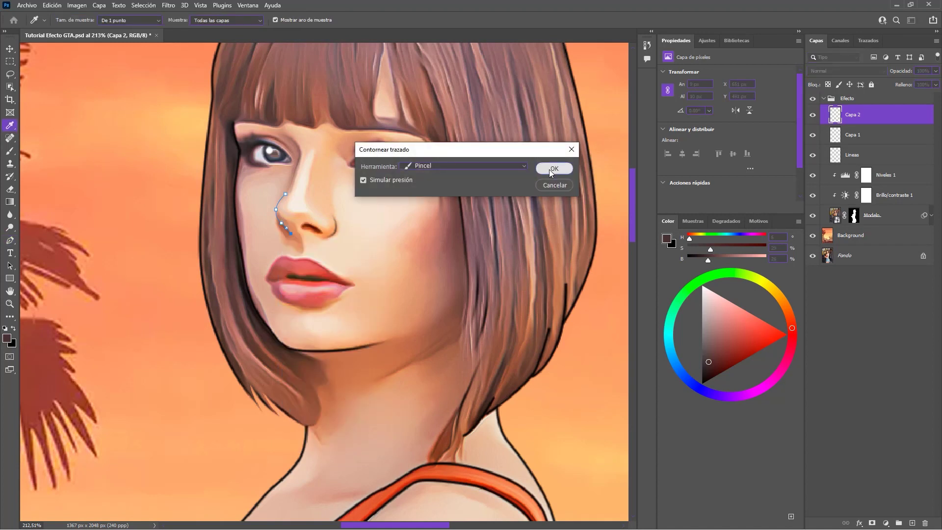
click(552, 170)
right_click(275, 218)
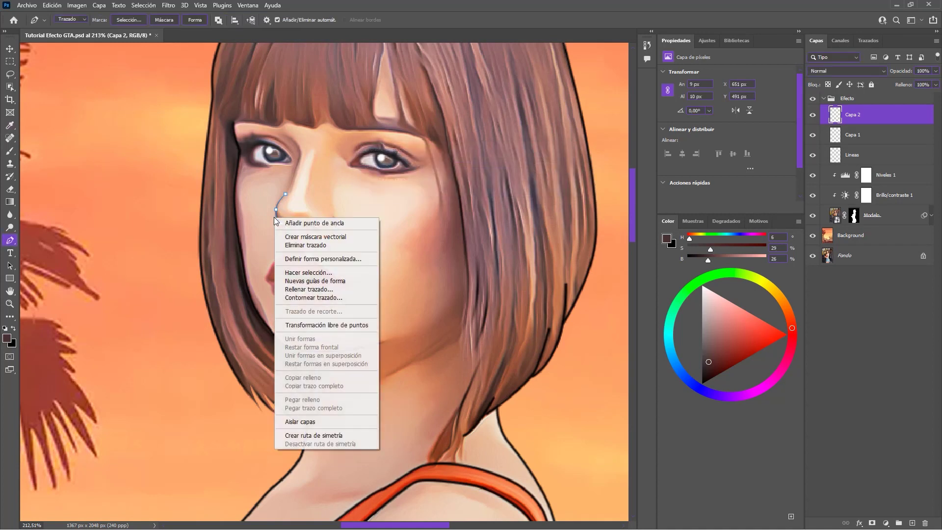
click(334, 245)
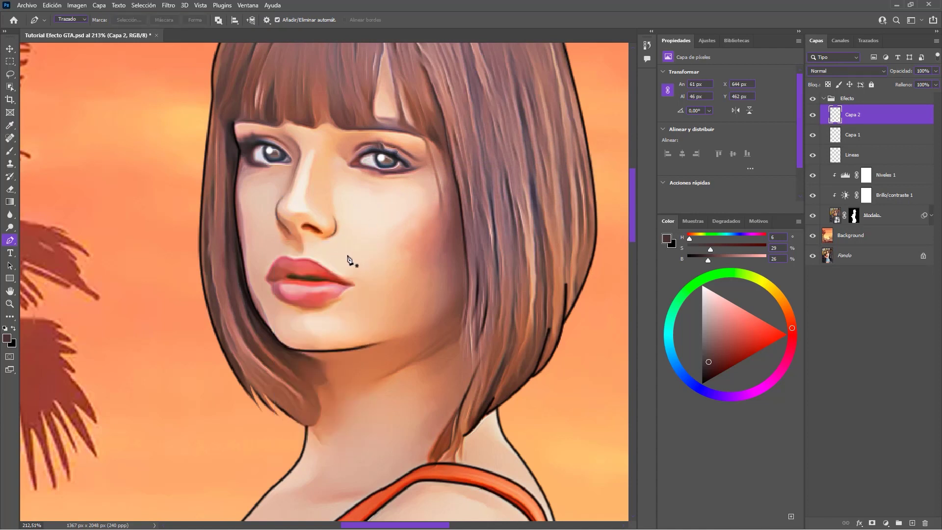
Sample a deeper dark red from the upper lip as the painting colour.
click(11, 151)
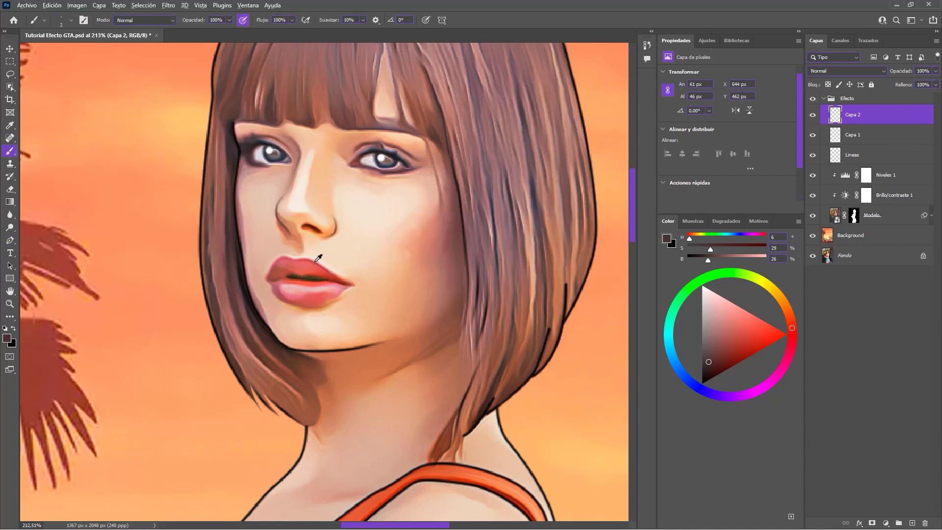
alt+click(316, 261)
alt+click(319, 263)
alt+click(320, 266)
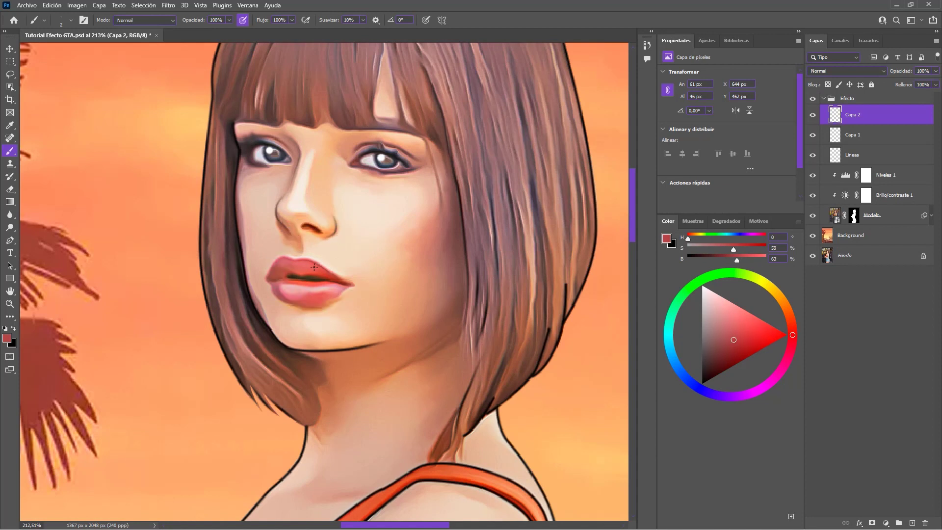
Trace a curved pen path along the lip crease from left to right corner.
key(p)
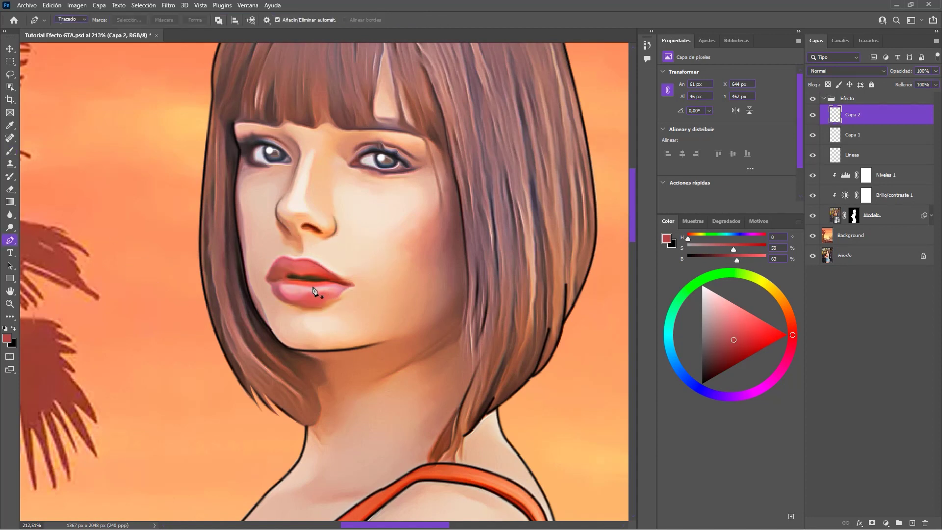
scroll(318, 294, up, 1)
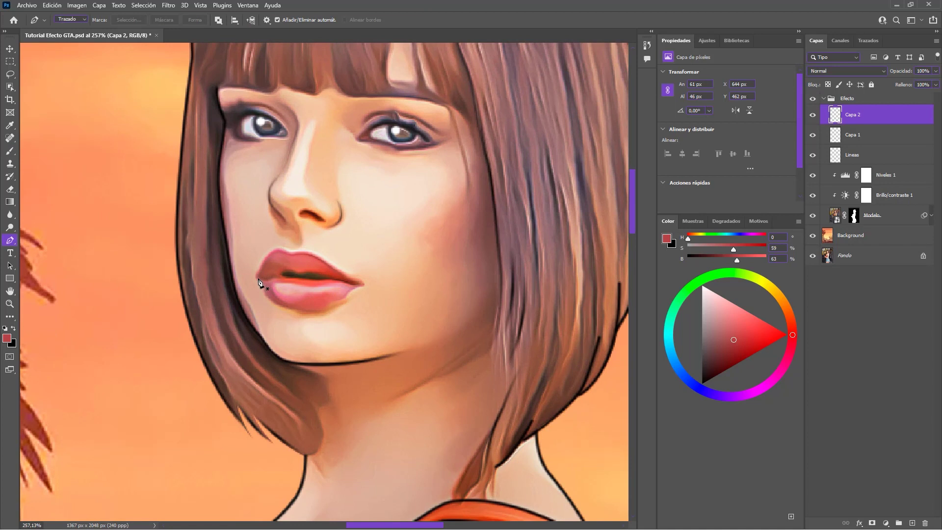
click(259, 279)
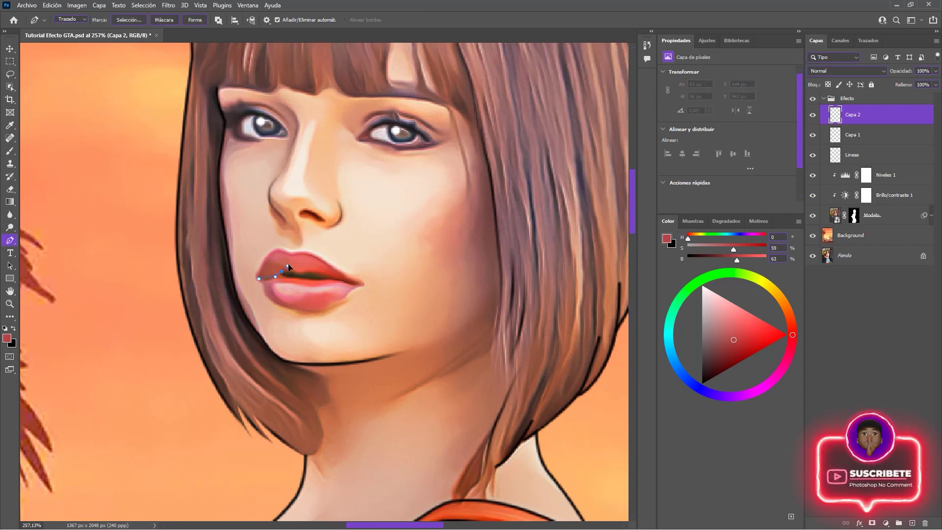
drag(281, 271, 319, 272)
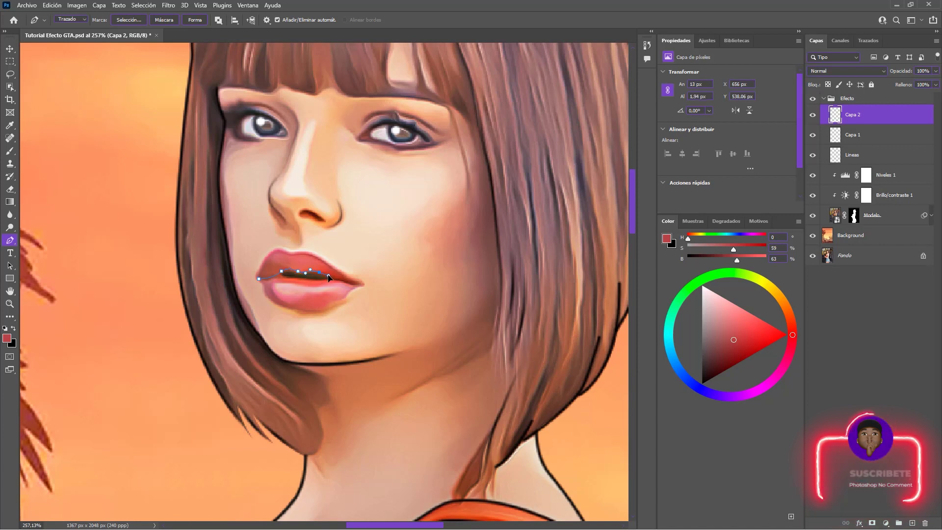
click(330, 279)
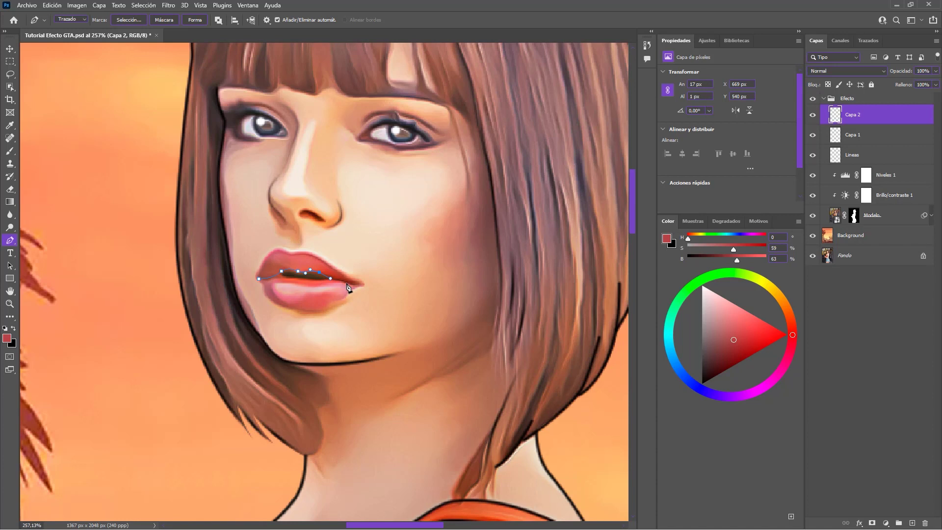
drag(346, 283, 352, 288)
Stroke the lip path with the brush, then delete the path.
right_click(308, 276)
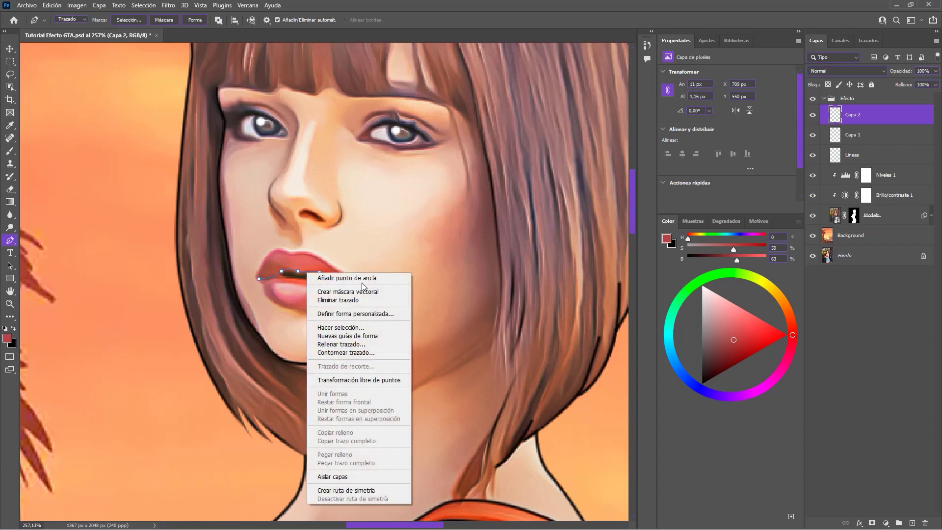
click(346, 352)
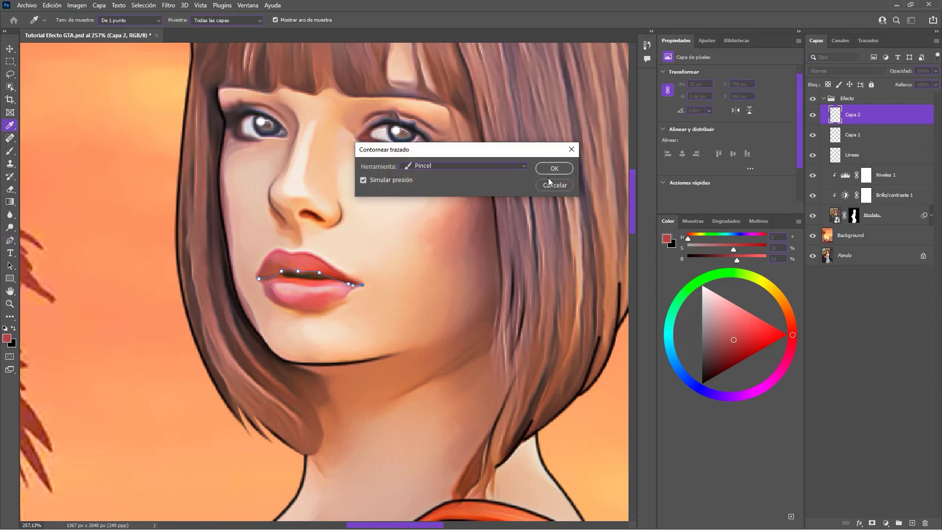
click(553, 171)
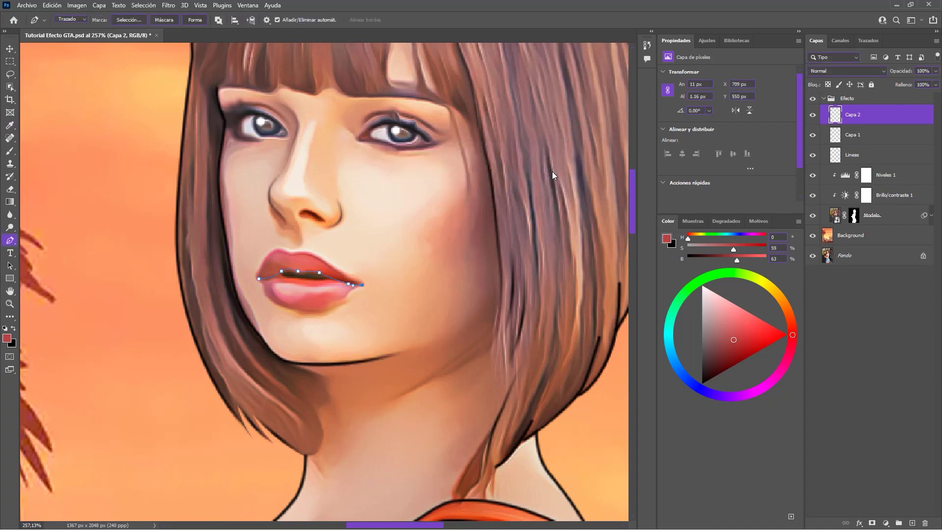
right_click(306, 275)
click(362, 300)
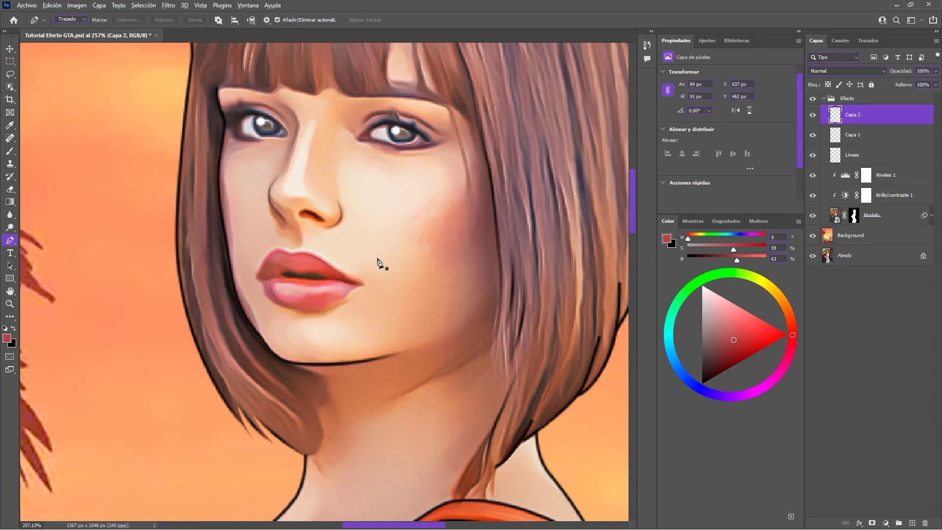
scroll(377, 261, down, 3)
scroll(378, 261, down, 2)
scroll(378, 261, down, 1)
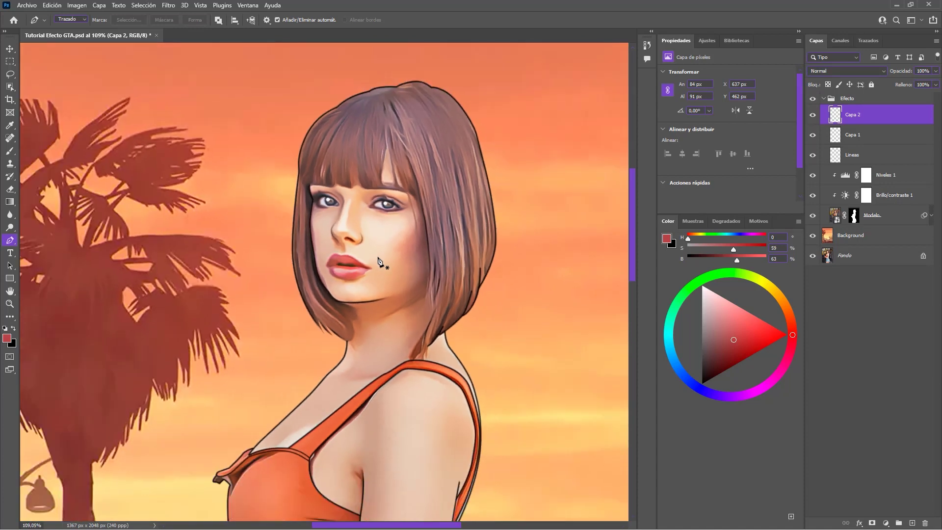
drag(394, 330, 392, 229)
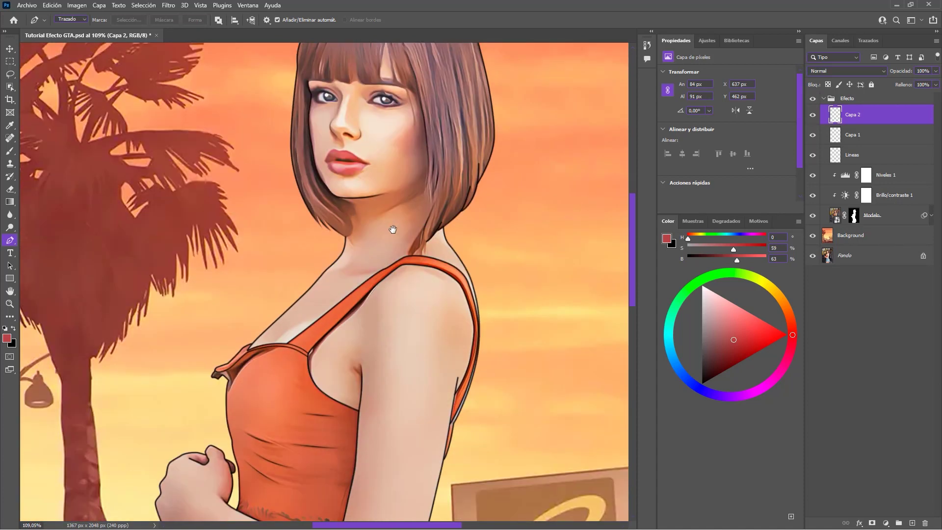
key(ctrl+0)
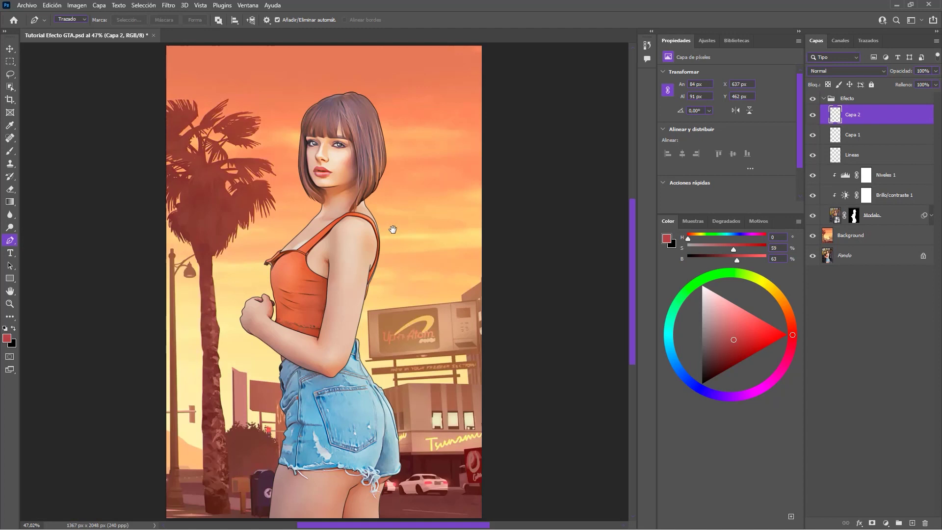
key(v)
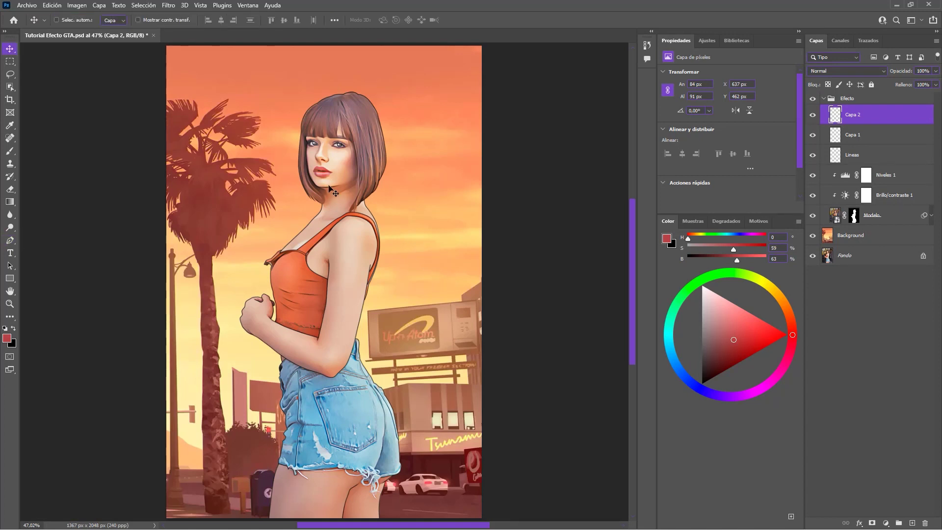
scroll(331, 227, up, 5)
scroll(331, 147, up, 3)
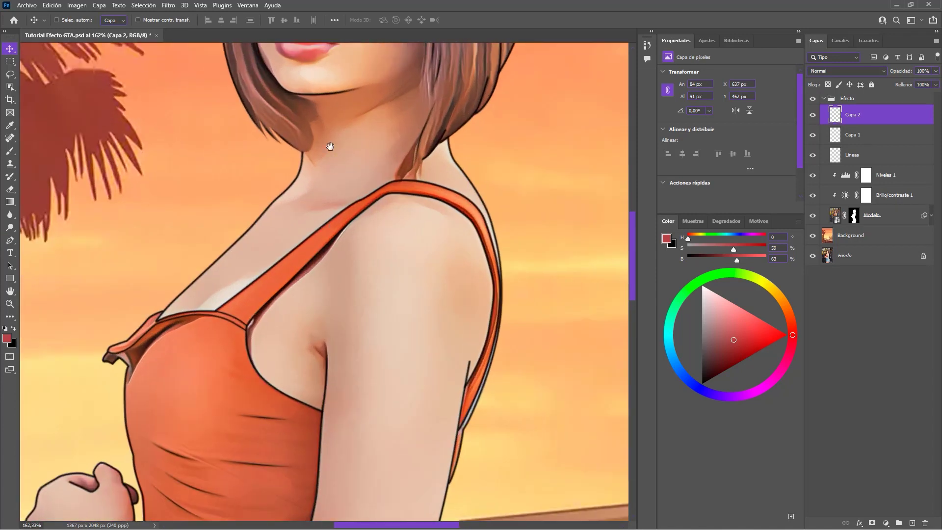
scroll(354, 206, up, 3)
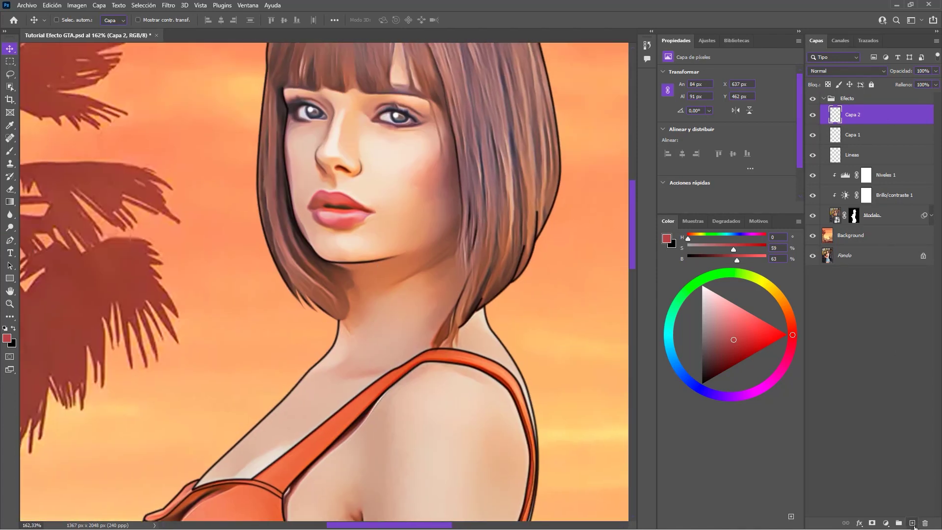
Add a new layer, Capa 3, with white as the painting colour.
click(913, 524)
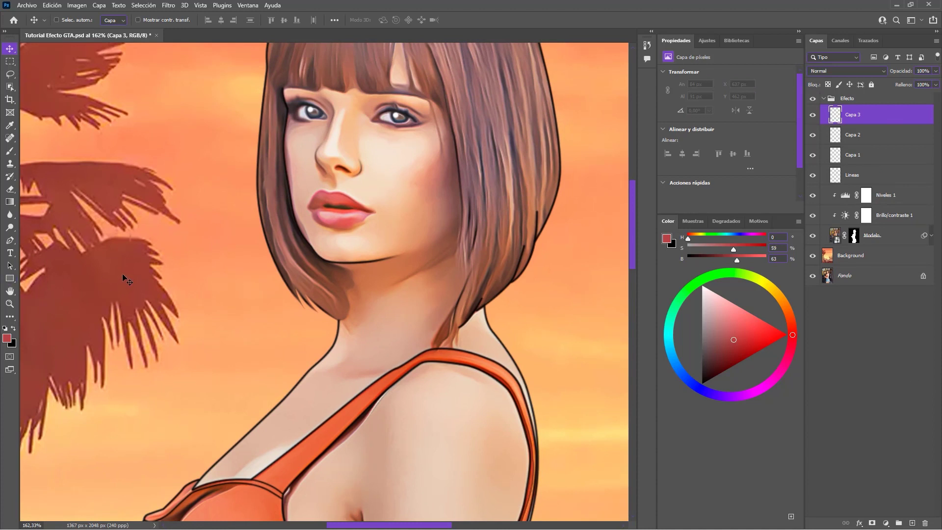
key(d)
key(x)
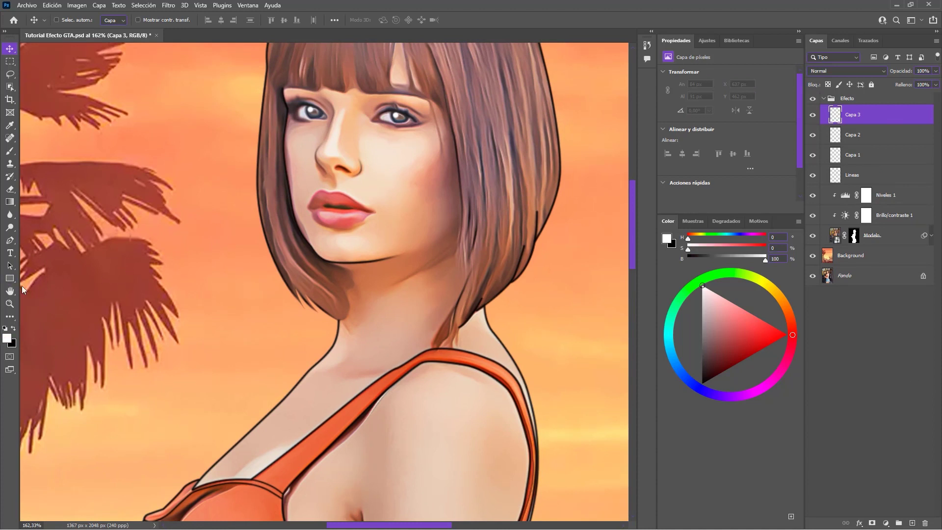
Size the brush to about 5 px and paint white highlights along the lower lip.
click(10, 153)
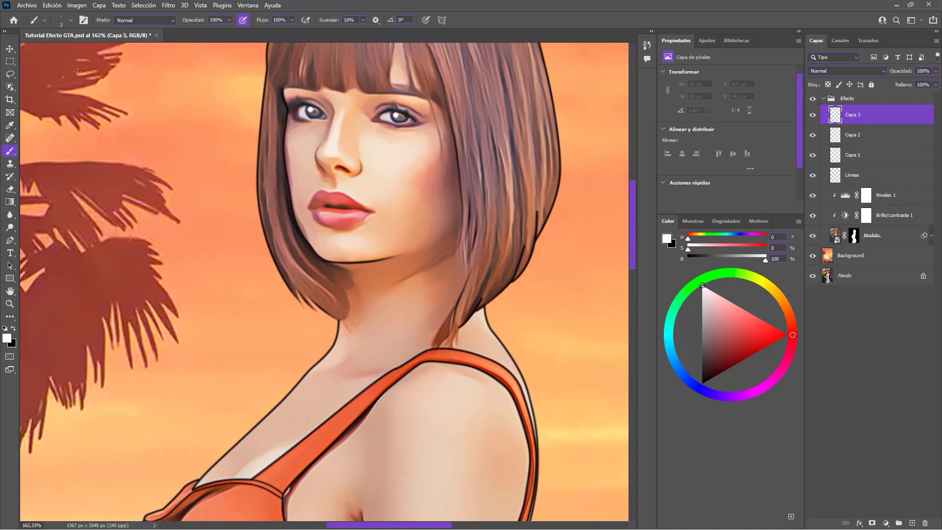
click(70, 21)
click(532, 6)
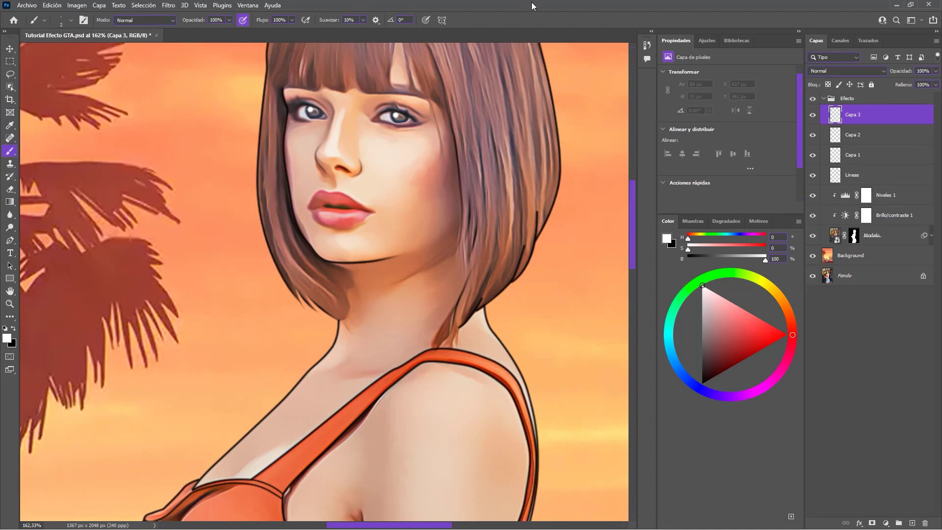
alt+right_click(354, 216)
alt+scroll(331, 217, up, 3)
alt+scroll(331, 217, up, 1)
alt+right_click(322, 219)
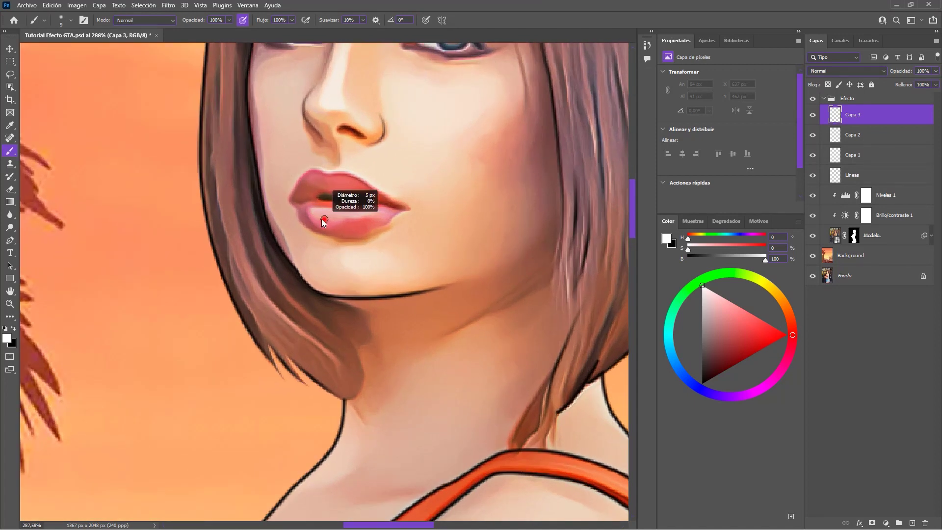
drag(314, 211, 355, 222)
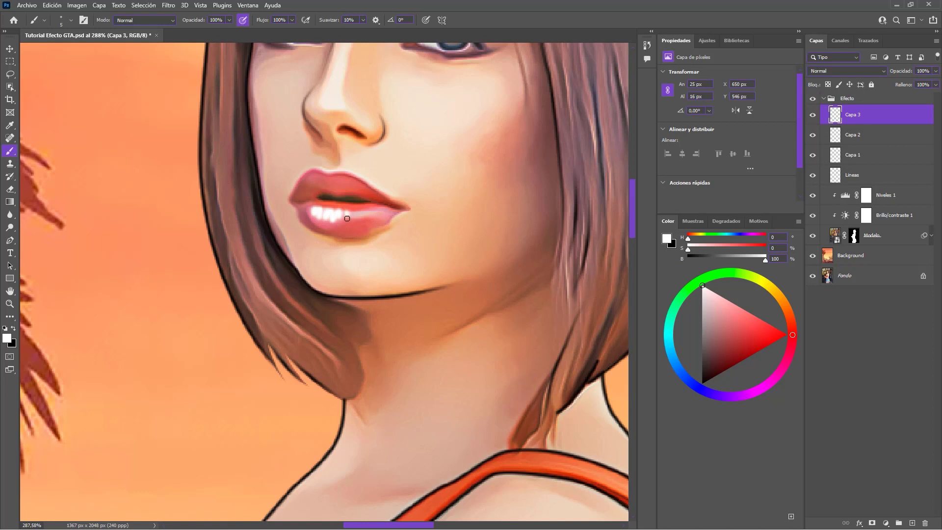
drag(360, 215, 379, 214)
Split Capa 3's Underlying Layer black slider to 128/223, then fit the image on screen.
double_click(906, 114)
drag(514, 87, 740, 74)
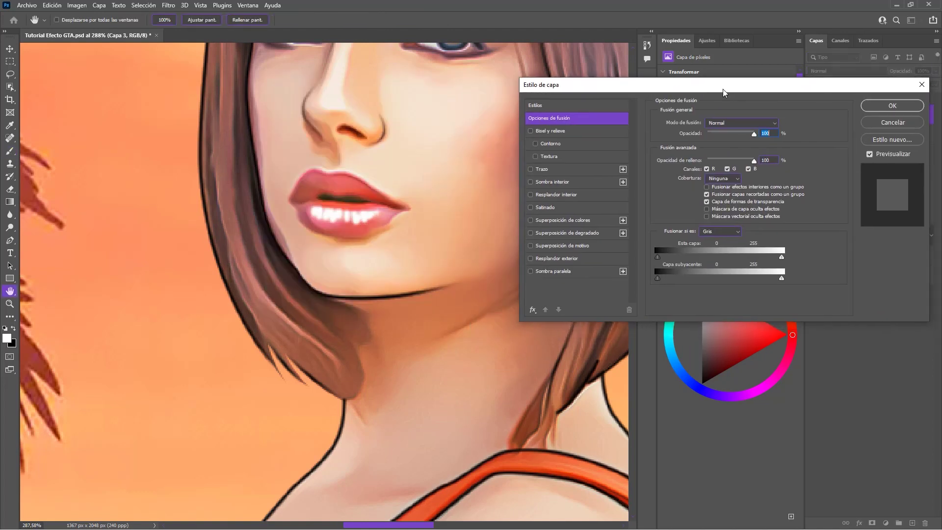
mouse_move(628, 268)
mouse_down()
mouse_move(731, 268)
mouse_move(686, 272)
mouse_up()
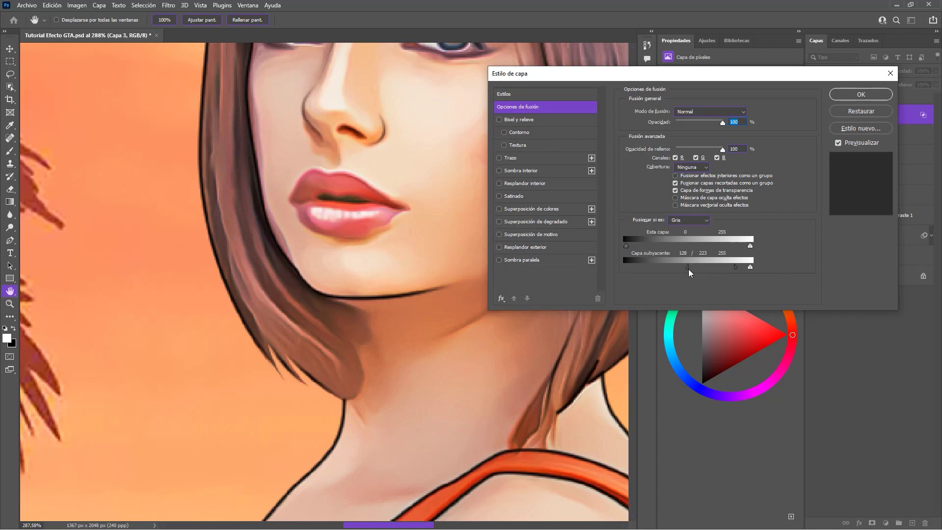
click(860, 95)
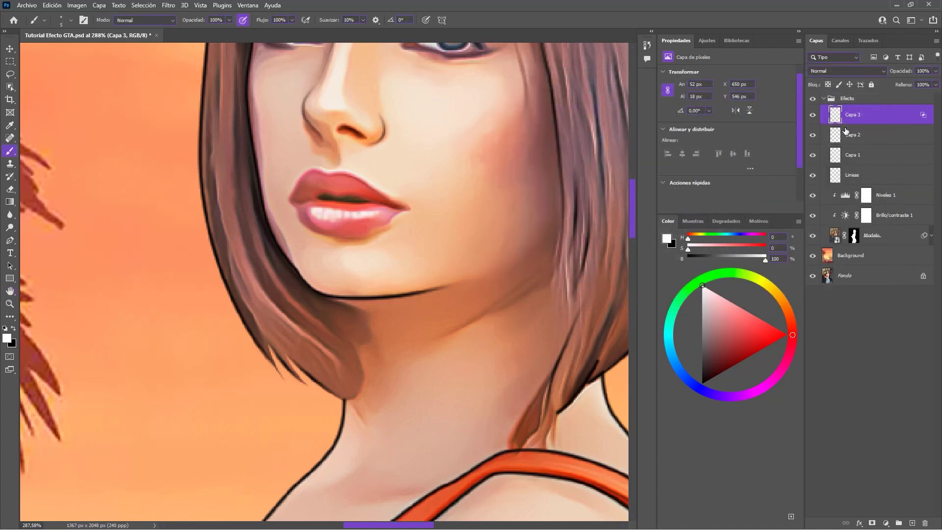
click(813, 117)
key(ctrl+0)
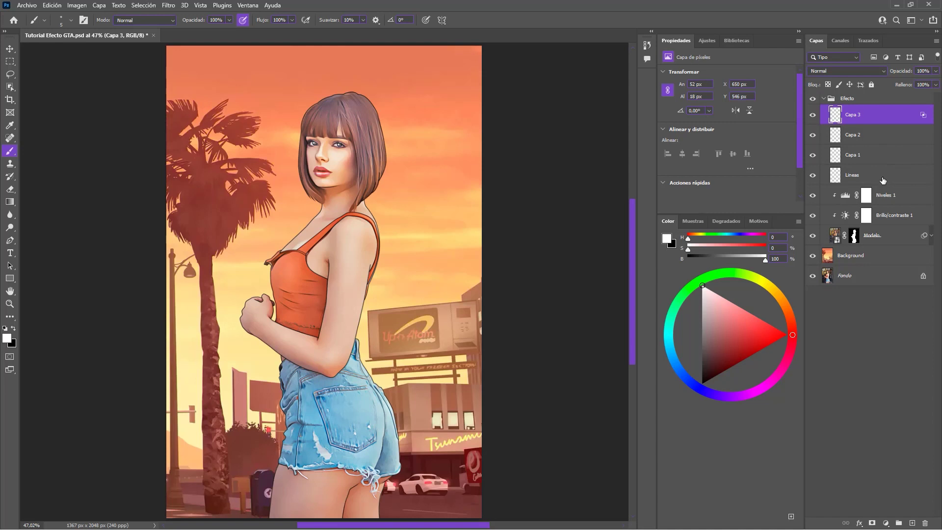
Select the Modelo layer, show its smart filters, and save the document.
click(900, 238)
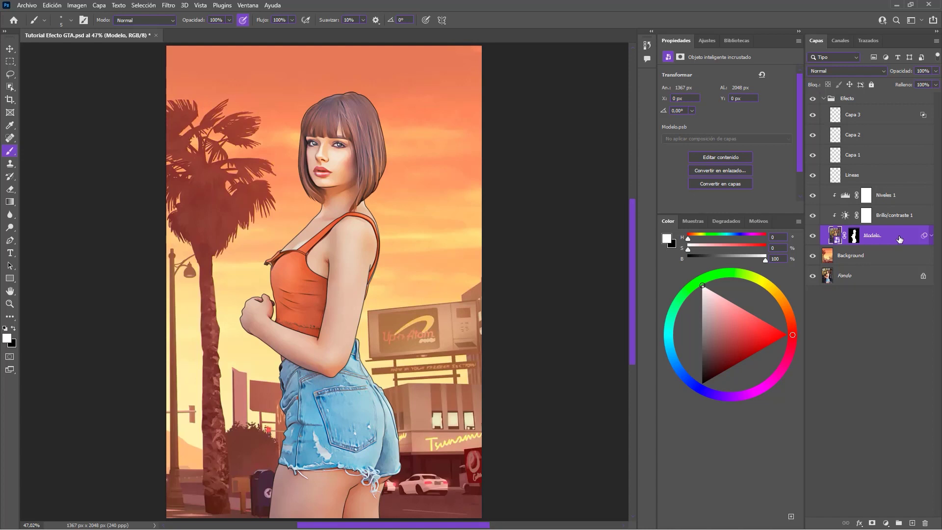
click(930, 236)
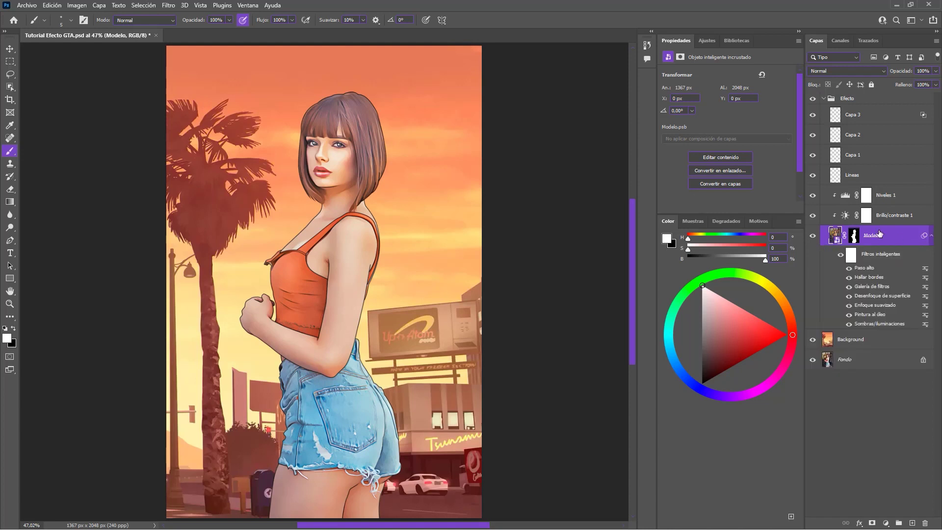
key(ctrl+s)
In Neural Filters, enable Armonización with the Background layer as colour reference.
click(168, 6)
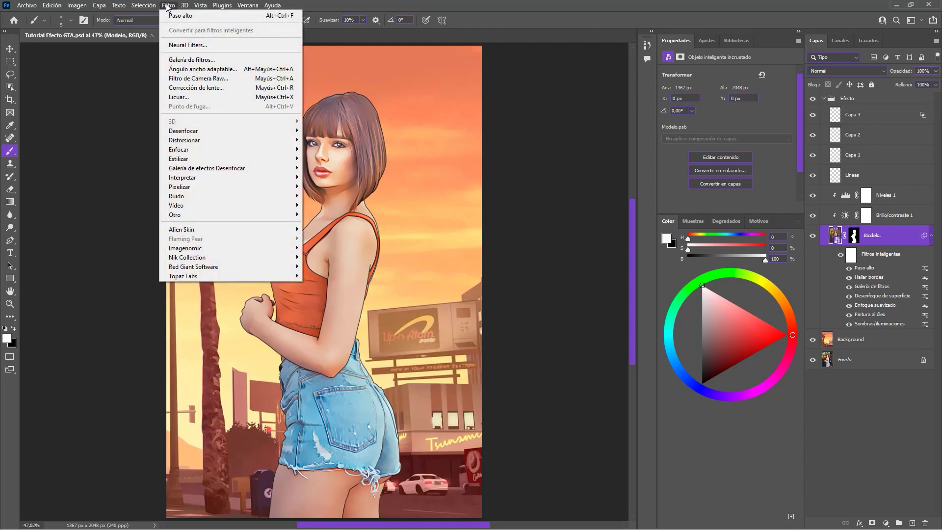
click(226, 47)
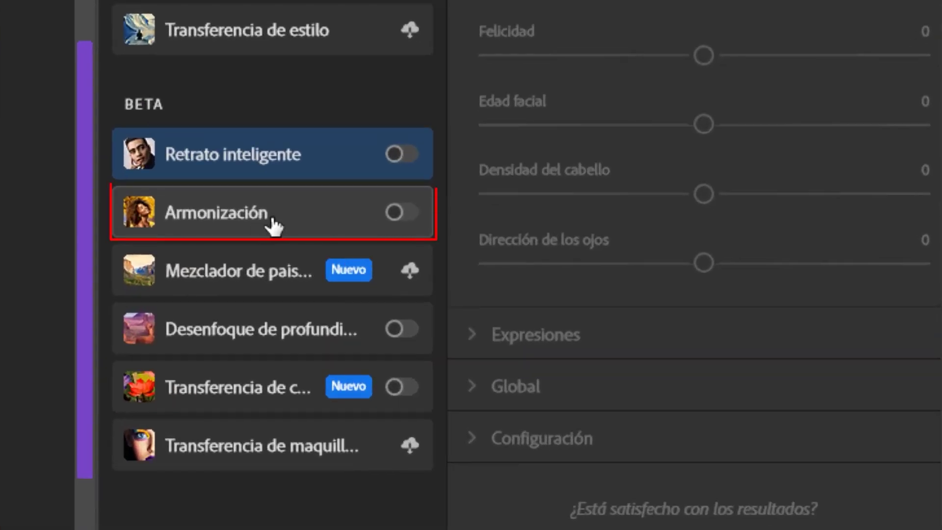
click(402, 212)
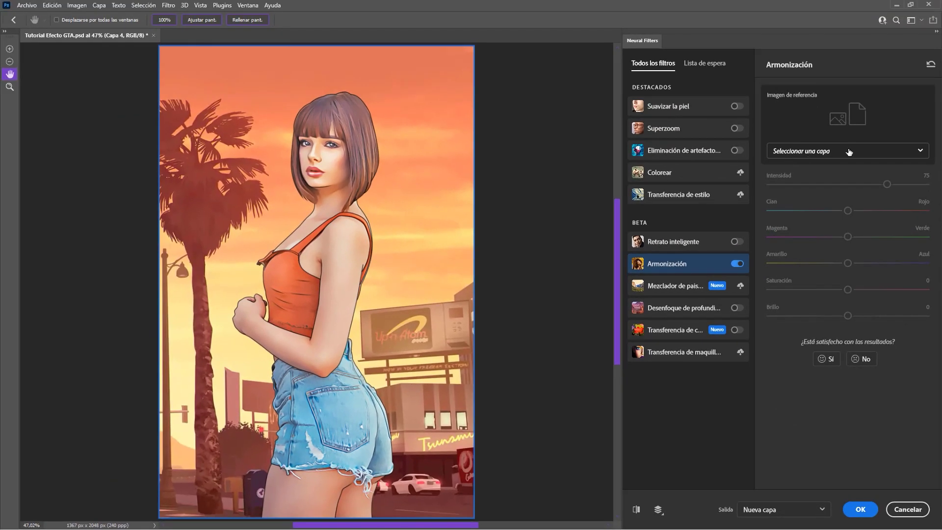
click(850, 153)
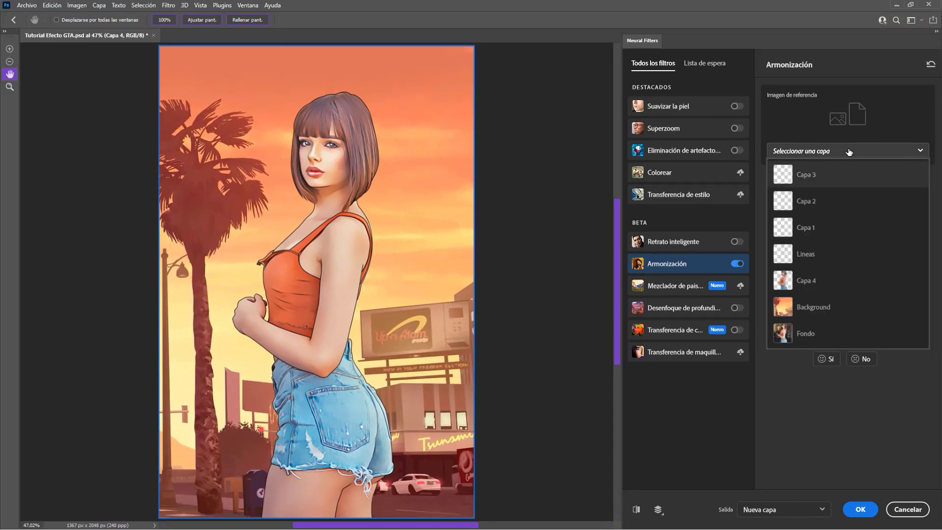
click(811, 307)
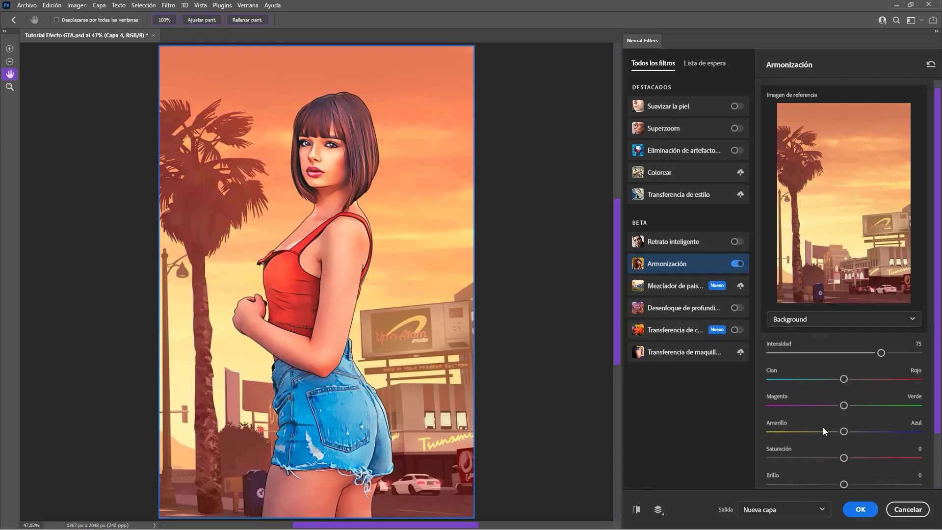
Set harmonization brightness to +5, nudge toward yellow, and apply as a smart filter.
scroll(822, 427, down, 2)
mouse_move(844, 426)
mouse_down()
mouse_move(852, 427)
mouse_move(837, 400)
mouse_move(838, 375)
mouse_up()
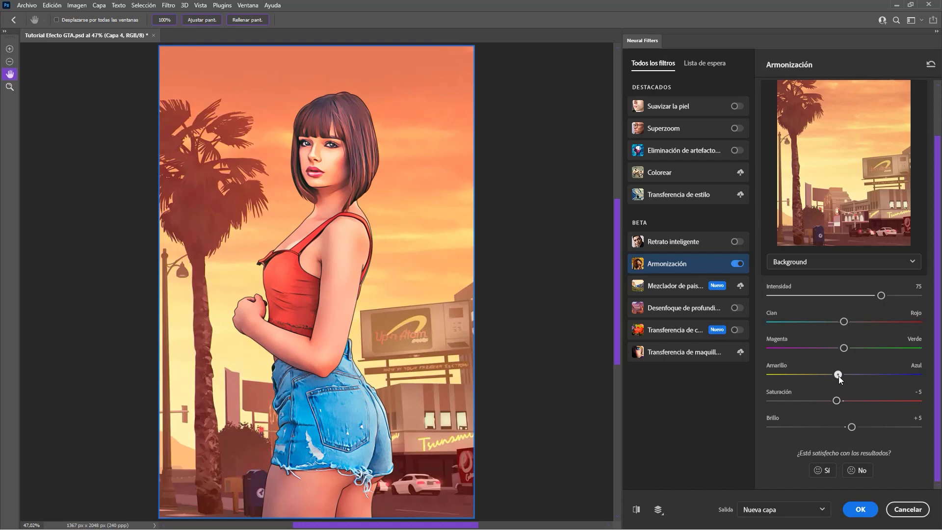
drag(838, 376, 837, 377)
click(820, 510)
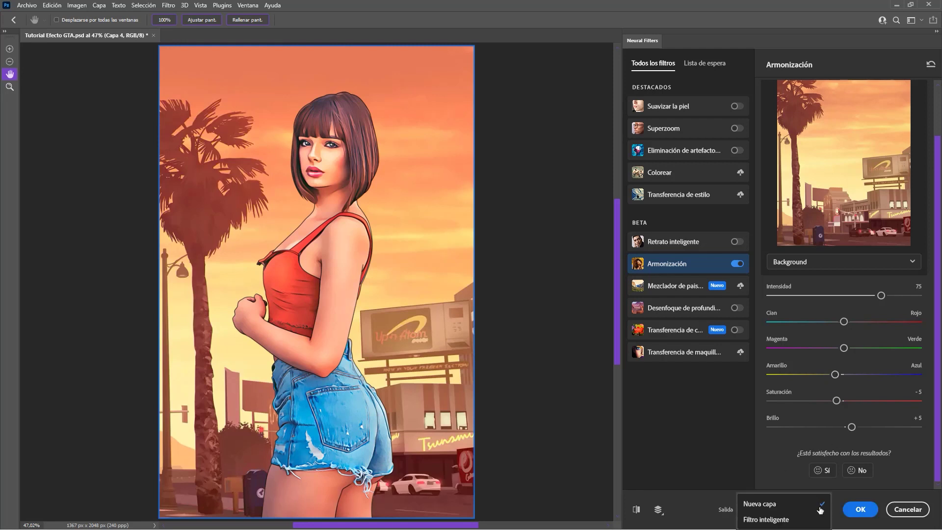
click(801, 521)
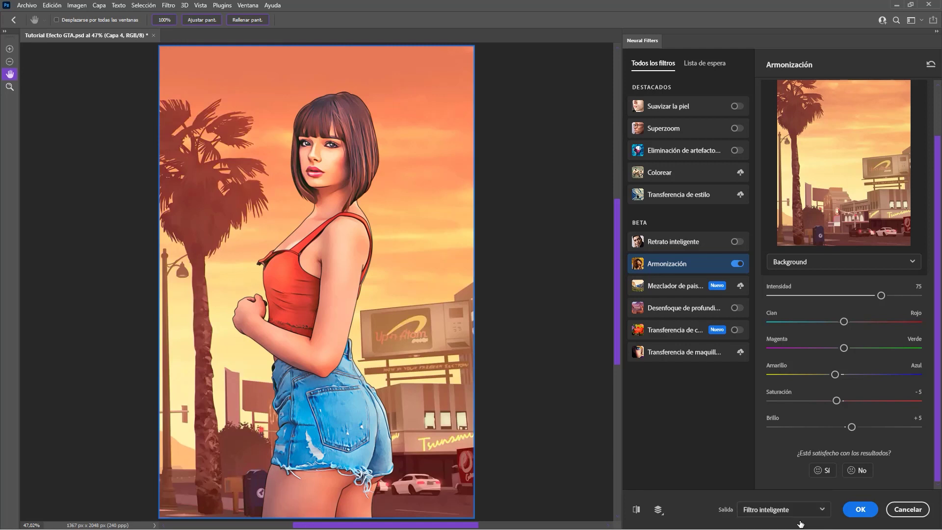
click(862, 511)
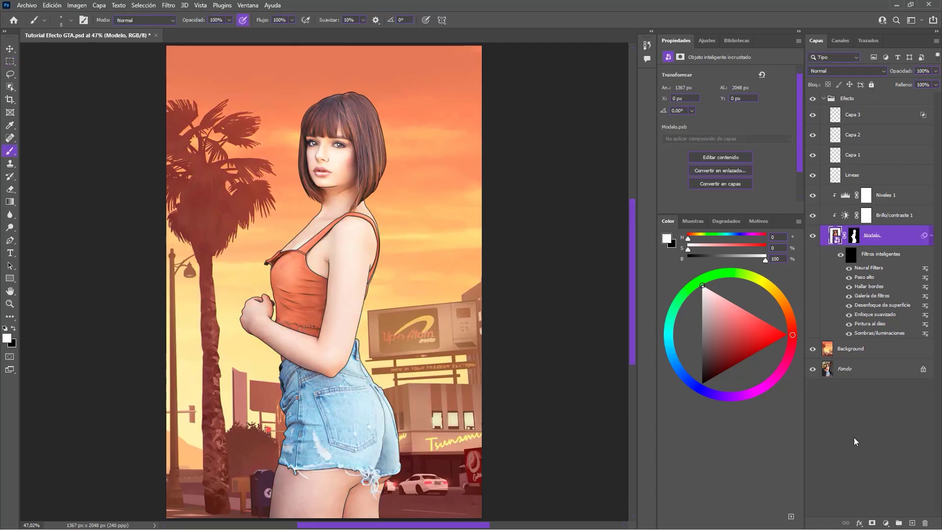
Collapse the Modelo layer's smart filter list and adjust the zoom on the face.
click(931, 236)
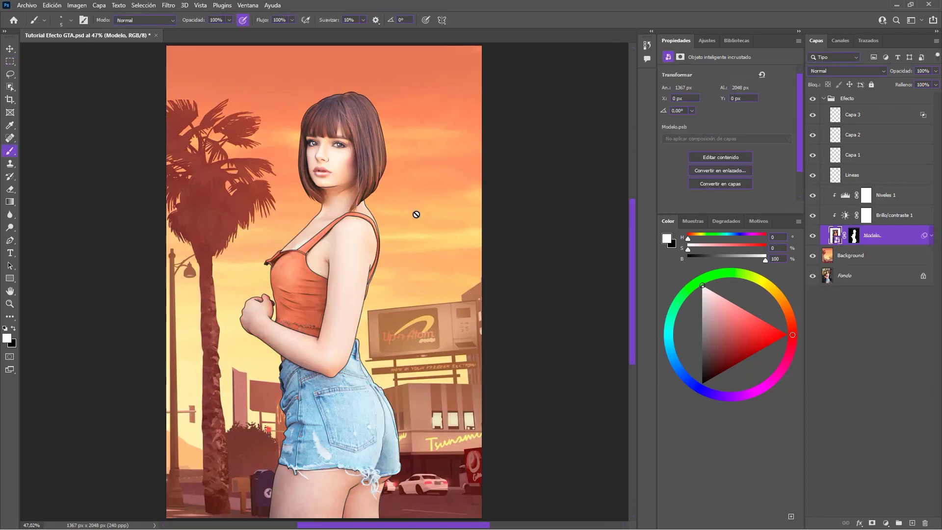
scroll(417, 213, up, 5)
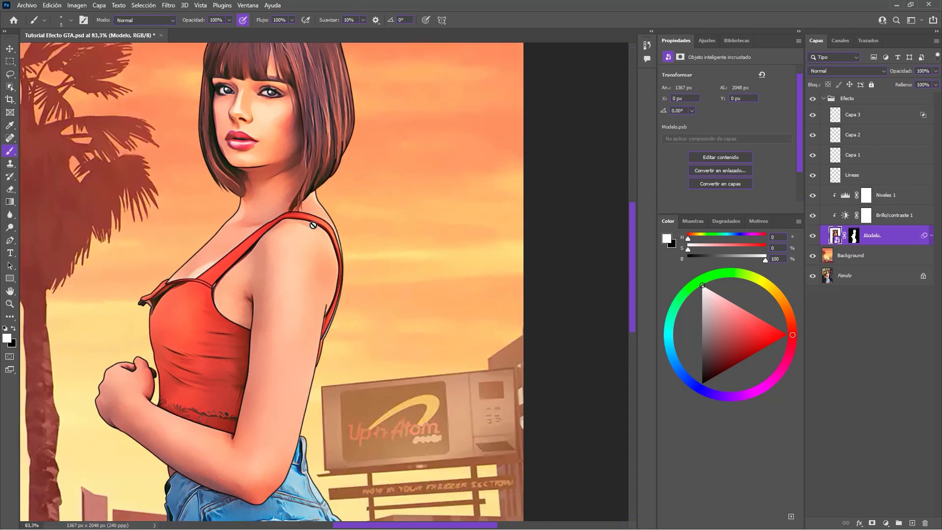
scroll(284, 193, down, 1)
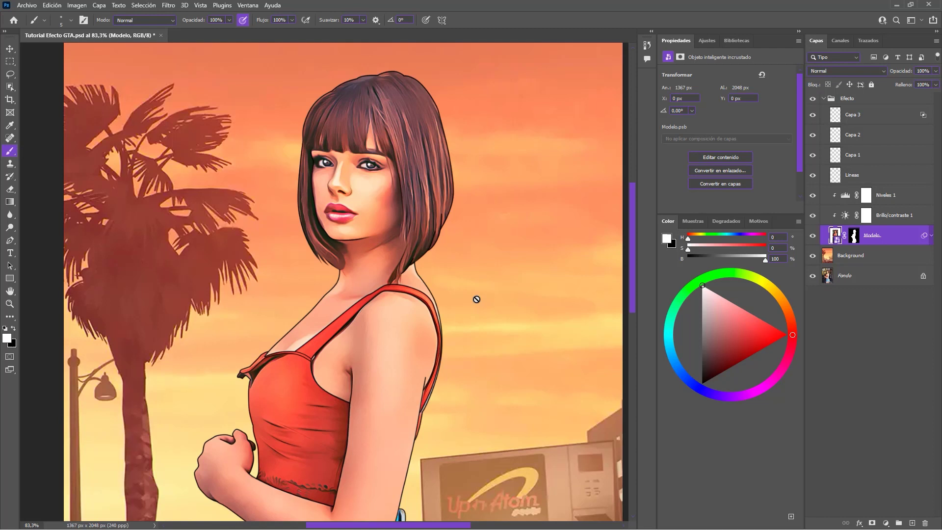
Convert the layers from Capa 3 down to Modelo into a single smart object, Capa 3.
shift+click(887, 121)
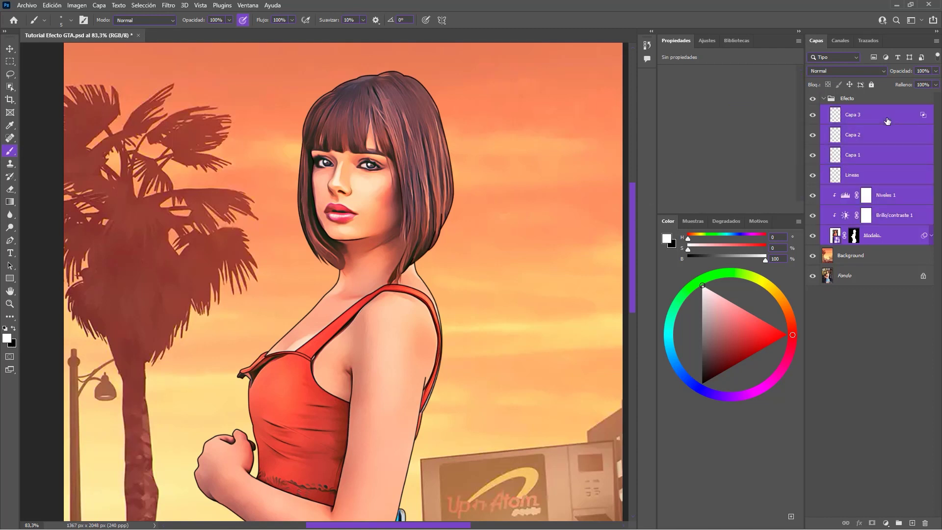
right_click(887, 121)
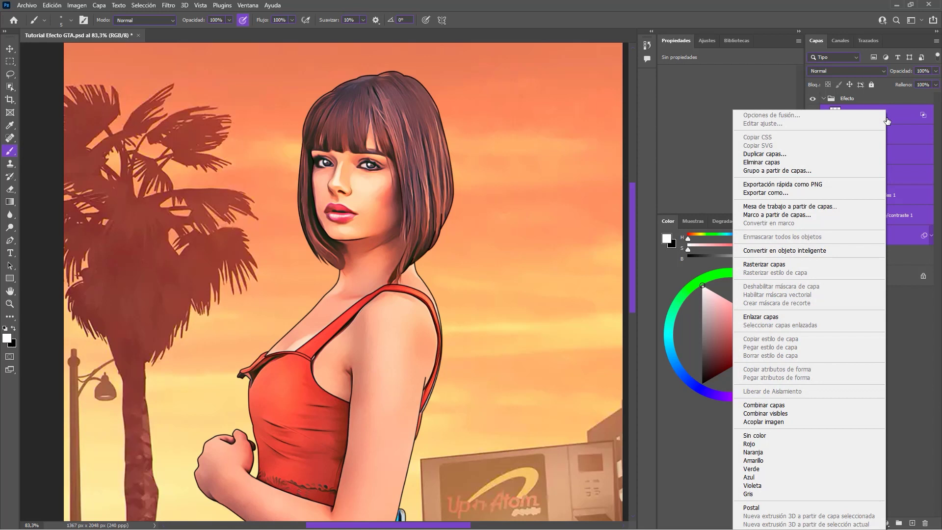
click(863, 251)
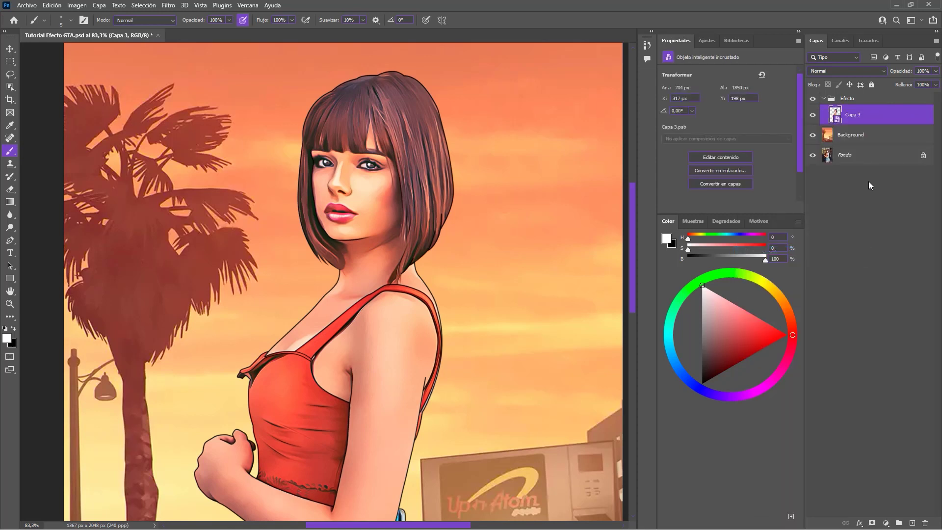
key(ctrl+0)
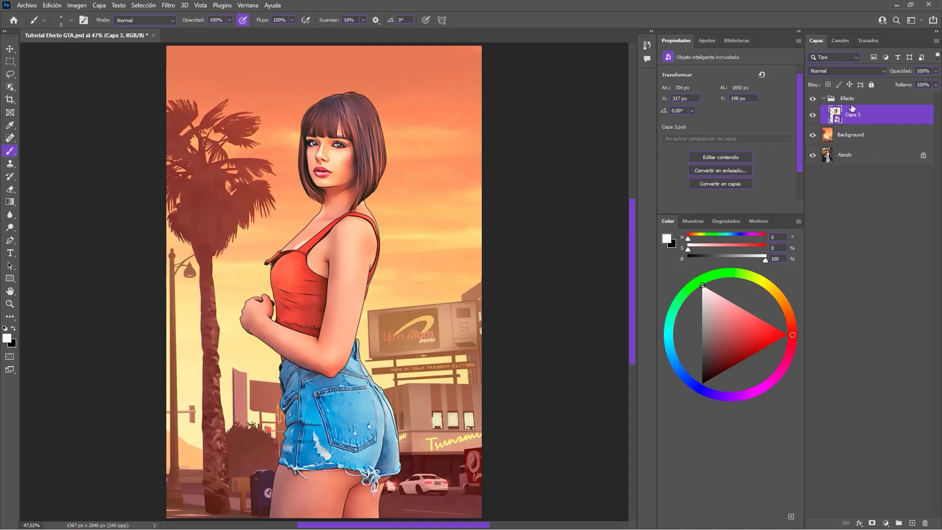
Add an Intensidad (vibrance) adjustment clipped to Capa 3 with vibrance at −15.
click(709, 42)
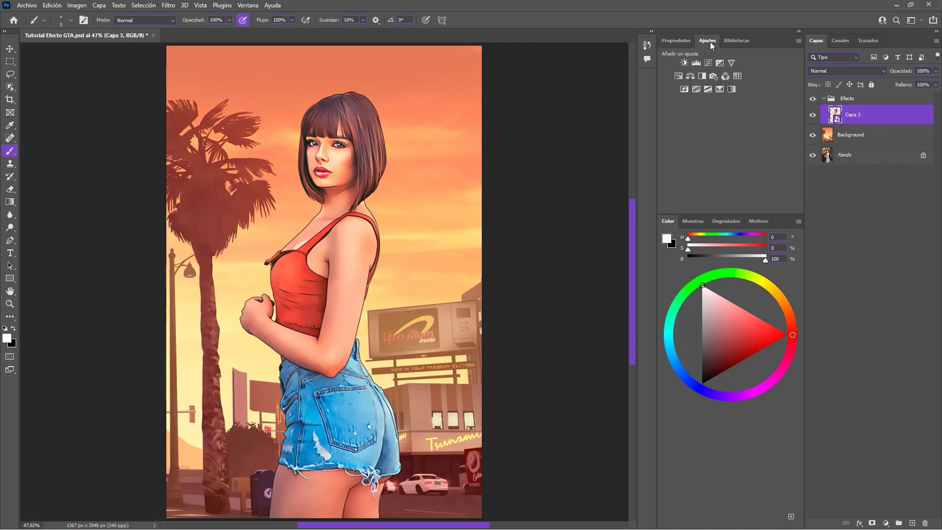
click(731, 63)
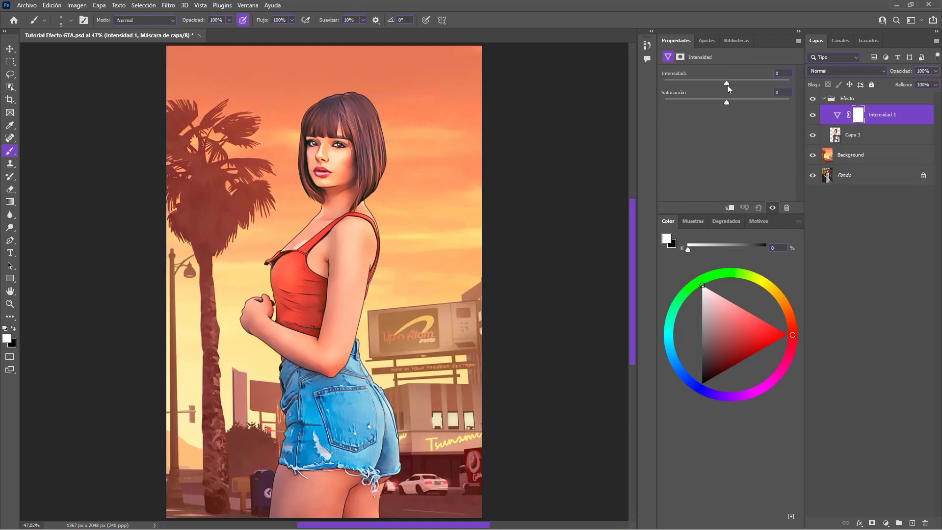
click(729, 206)
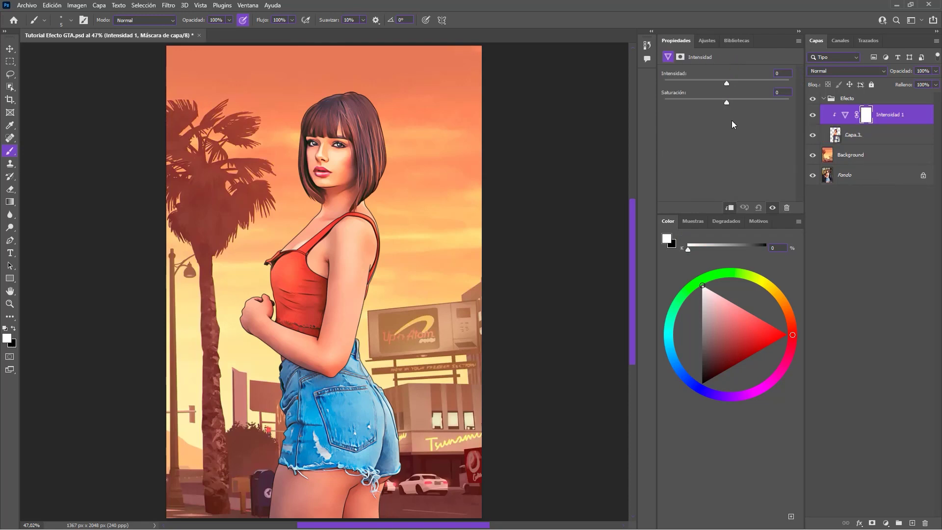
drag(725, 85, 719, 85)
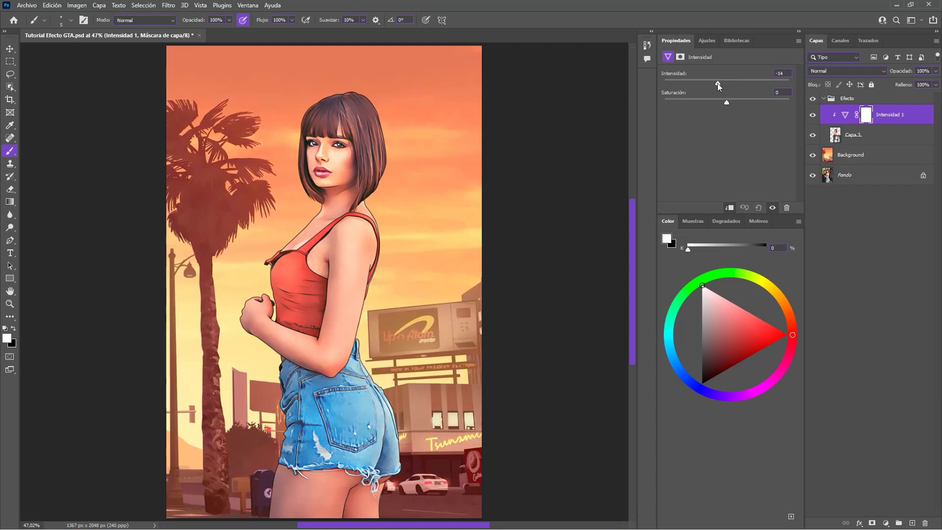
drag(718, 83, 717, 83)
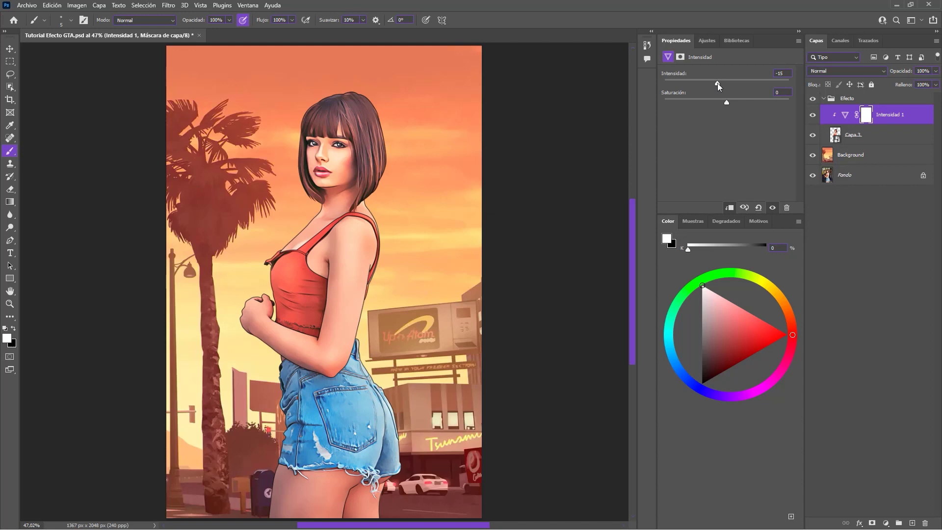
click(814, 116)
click(814, 115)
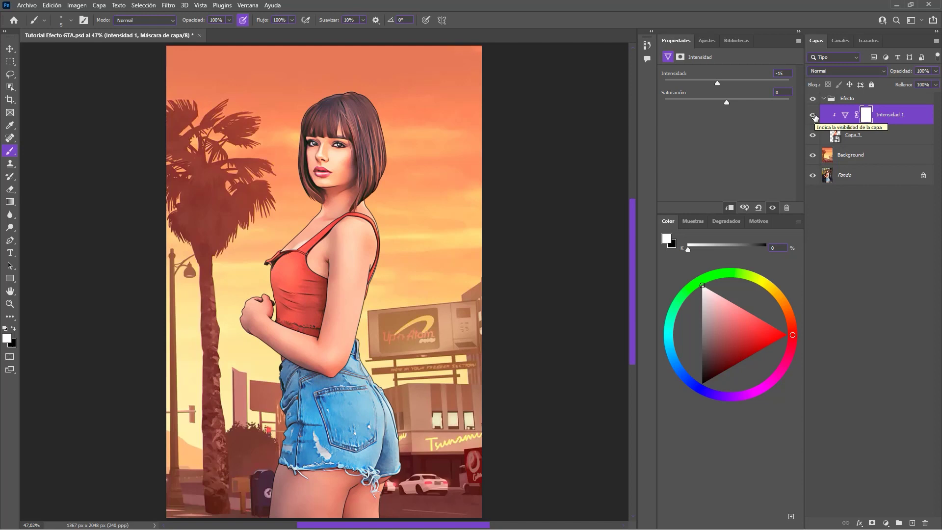
click(901, 138)
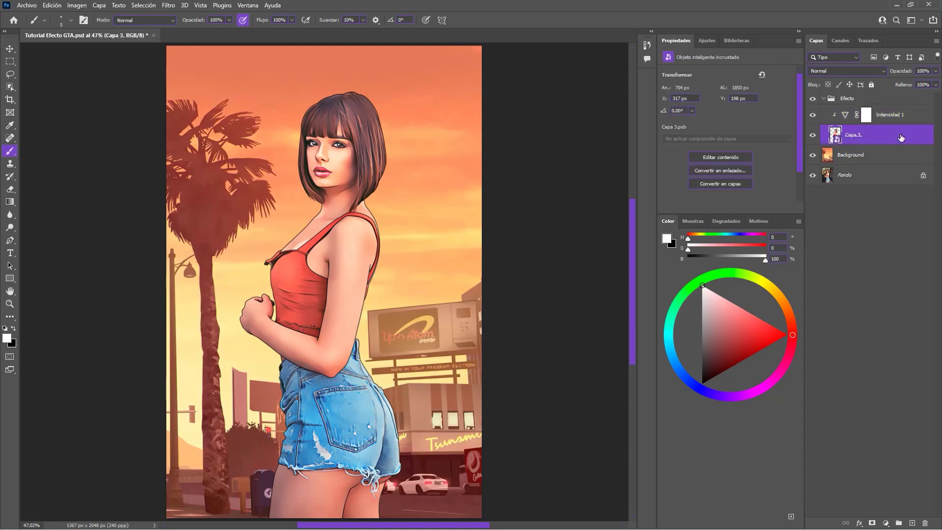
Open the Galería de filtros on the Artístico category with the preview at 70%.
click(170, 7)
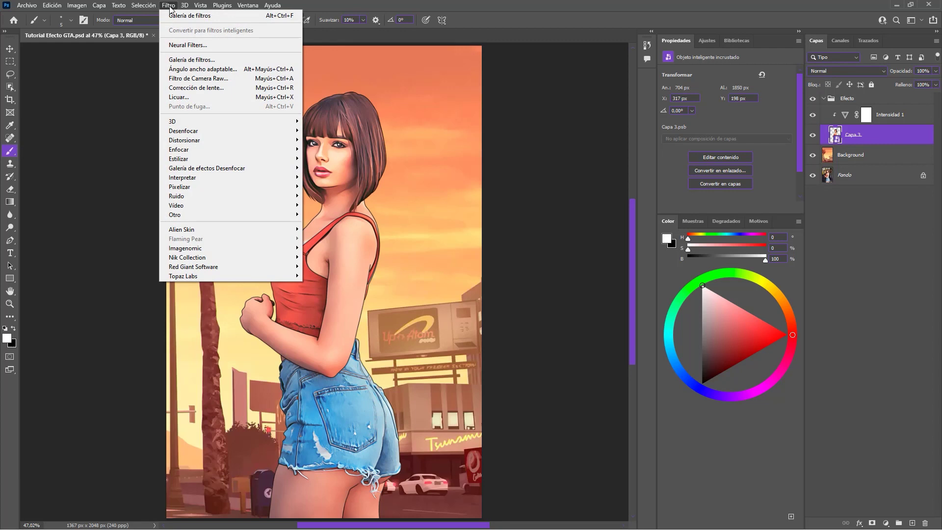
click(195, 60)
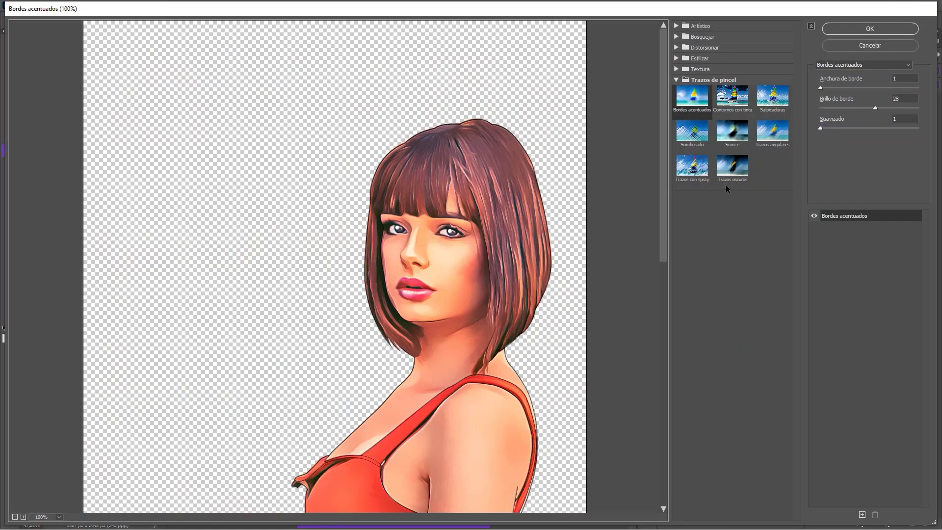
click(676, 80)
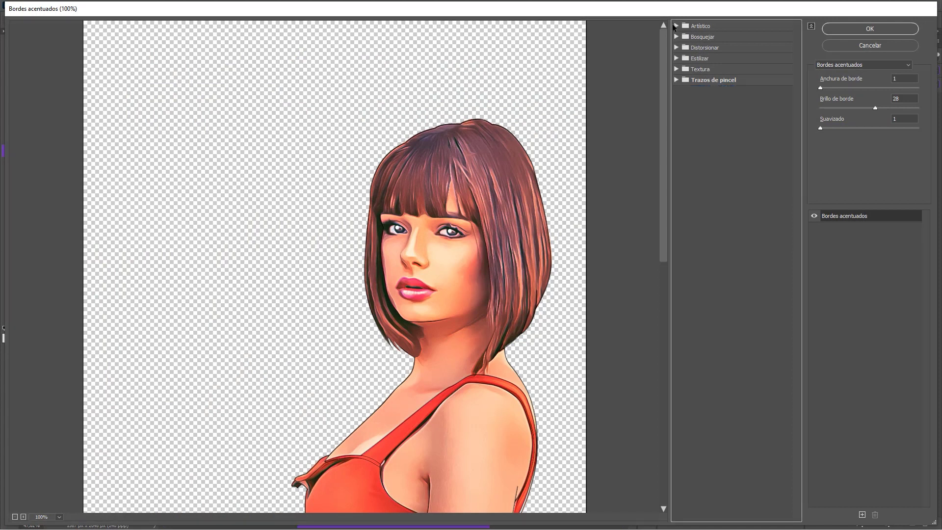
click(675, 26)
drag(489, 265, 445, 195)
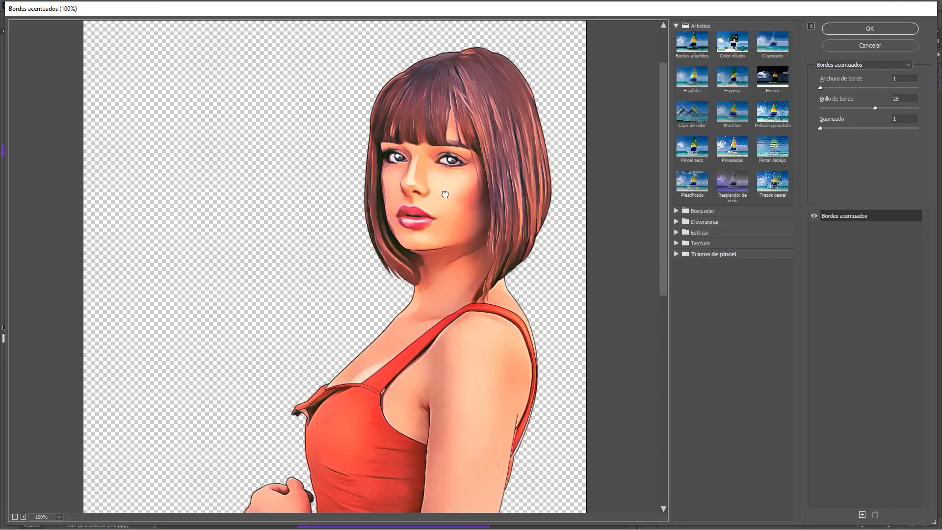
alt+click(445, 195)
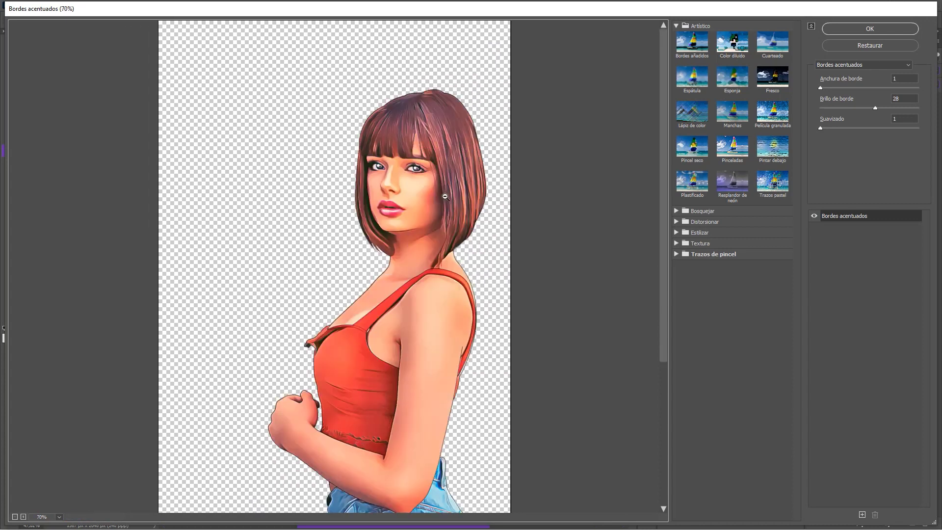
drag(416, 288, 435, 229)
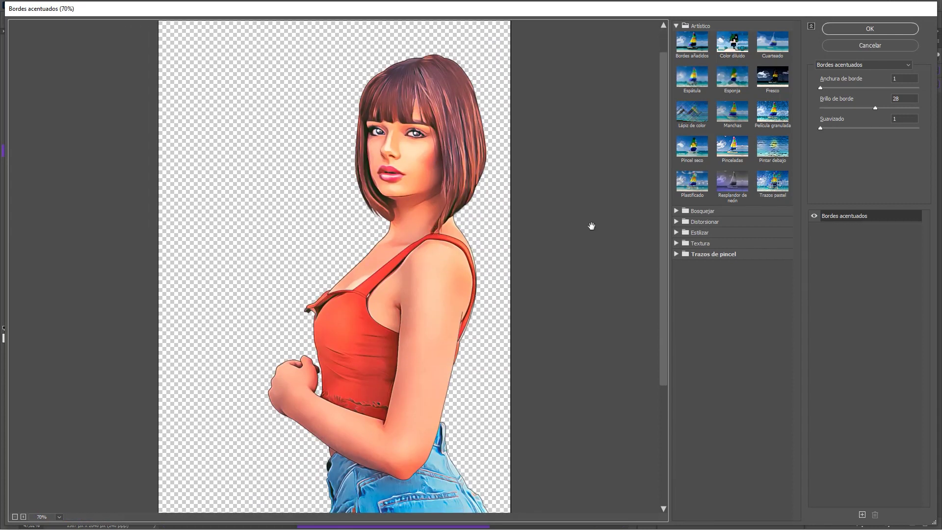
Apply Cuarteado with 4 levels, edge simplicity 6 and edge fidelity 1.
click(780, 44)
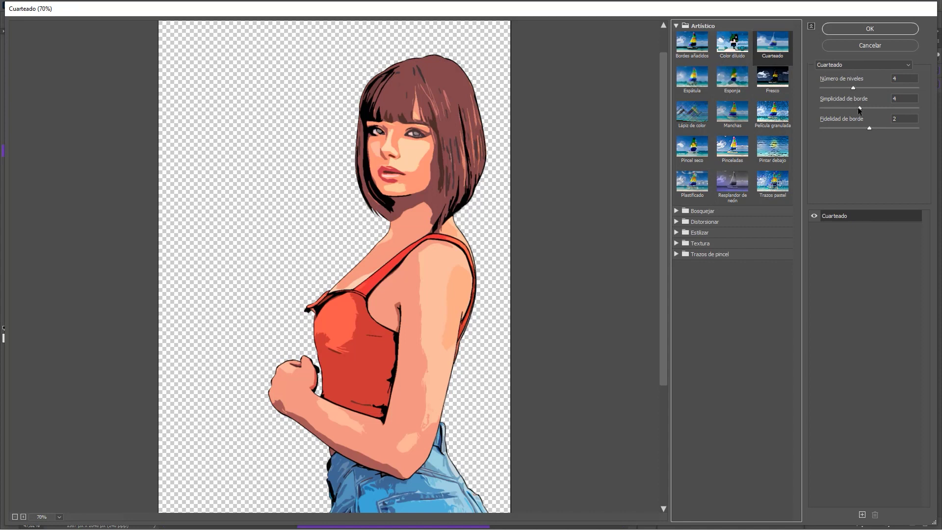
drag(860, 109, 875, 109)
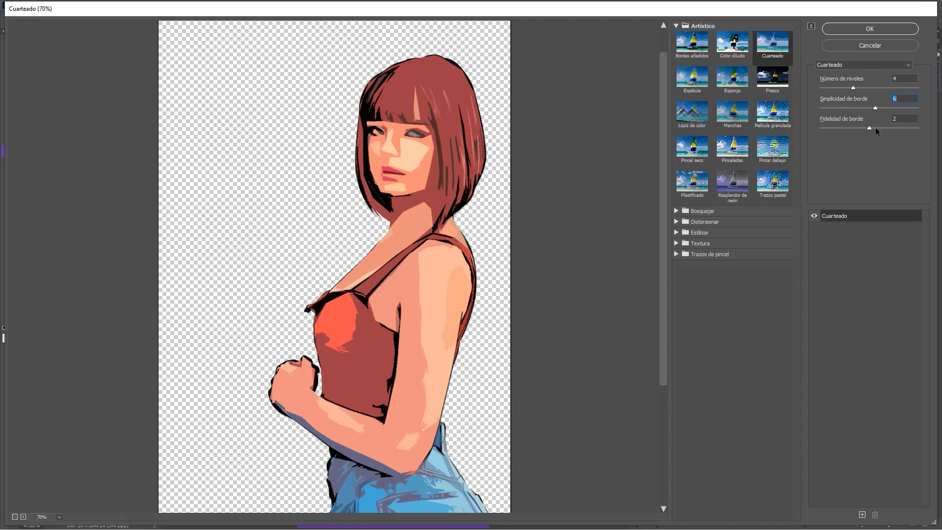
drag(870, 128, 808, 130)
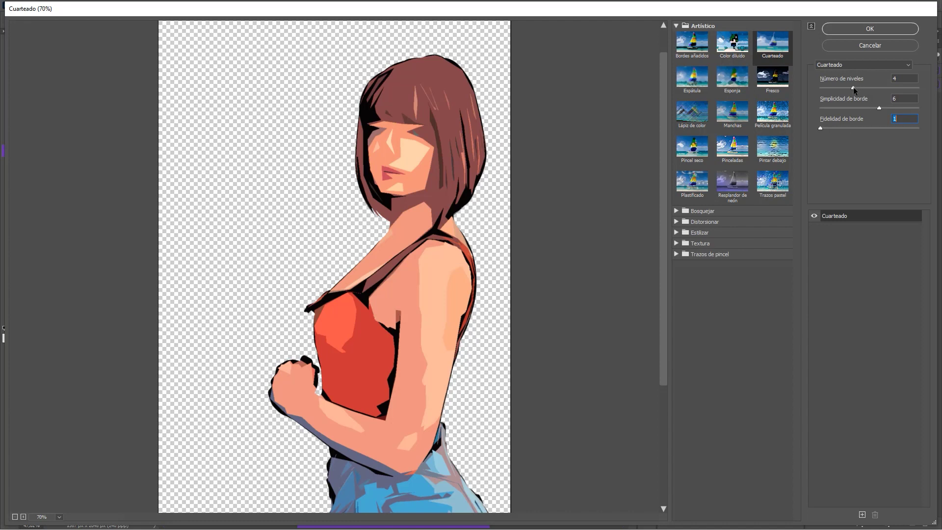
mouse_move(854, 89)
mouse_down()
mouse_move(863, 89)
mouse_move(848, 91)
mouse_up()
mouse_move(878, 108)
mouse_down()
mouse_move(852, 118)
mouse_move(872, 117)
mouse_up()
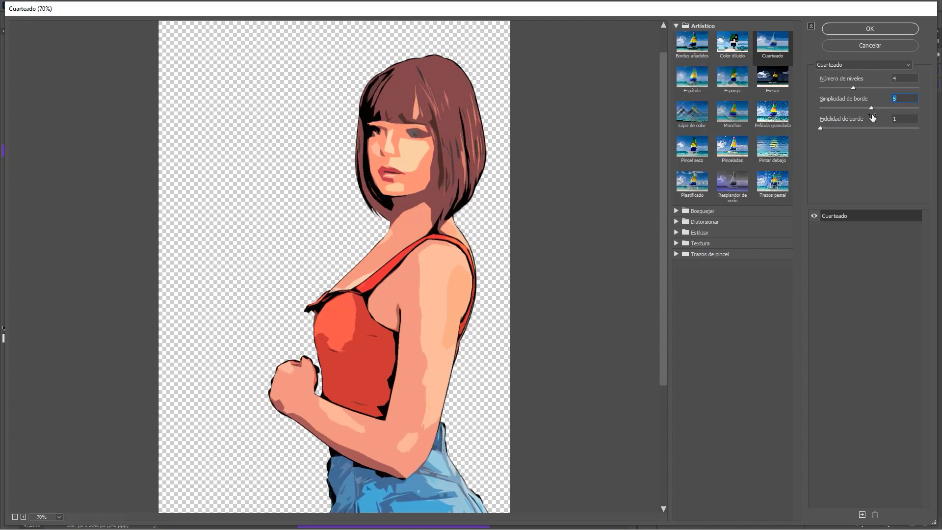
key(Up)
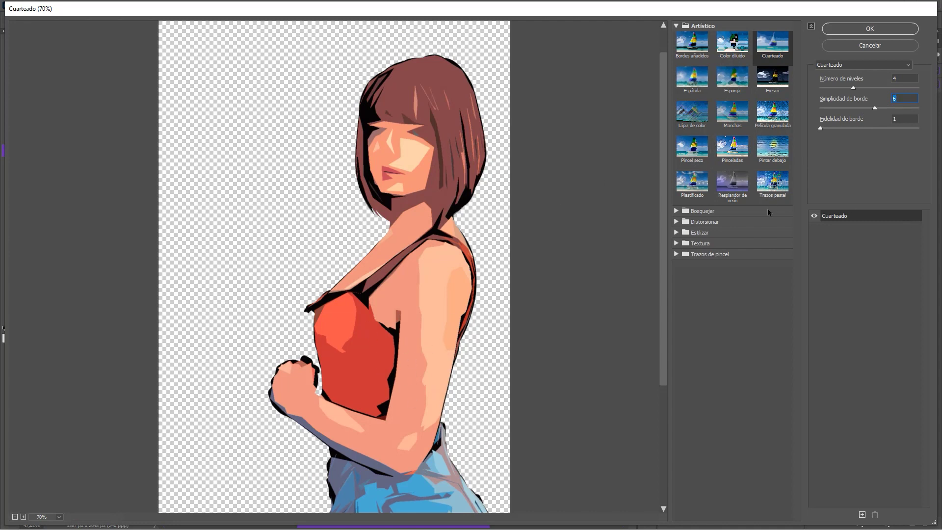
click(888, 28)
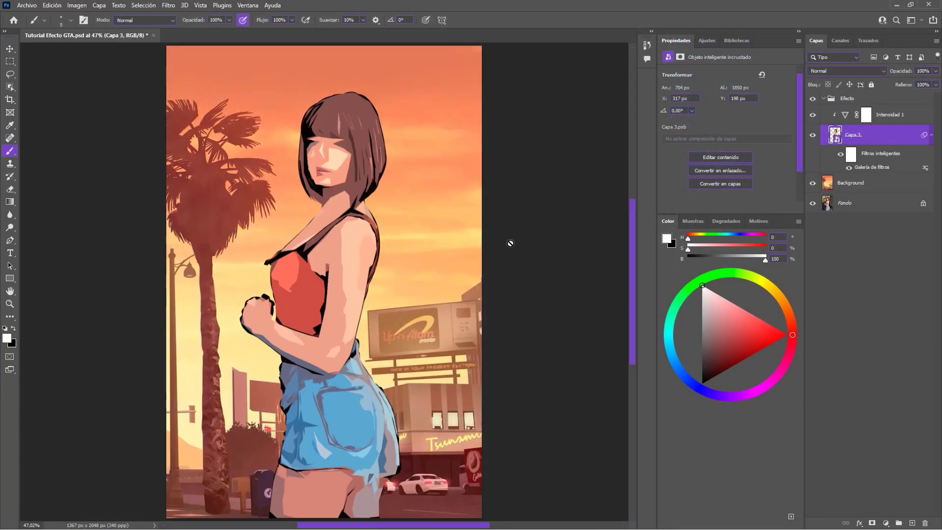
Set the Galería de filtros blending options to Superponer mode at 20% opacity.
double_click(925, 169)
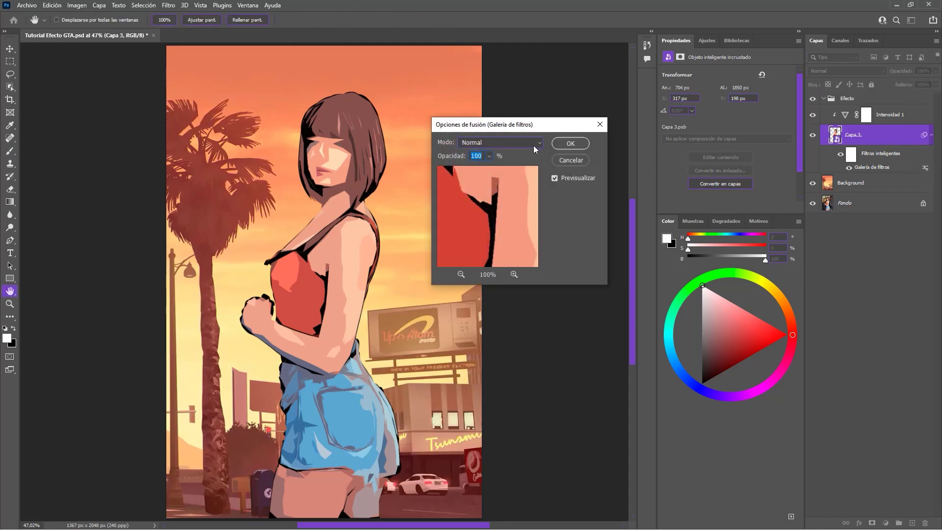
click(530, 144)
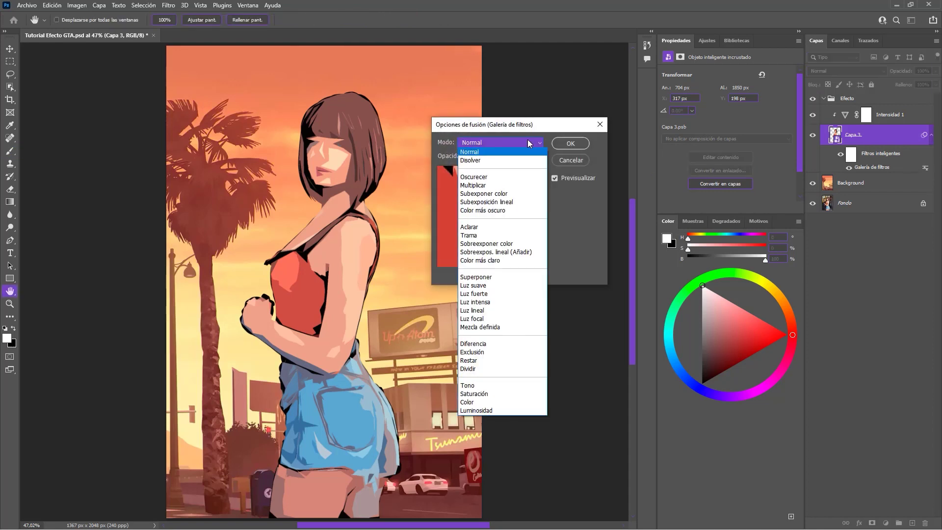
click(476, 276)
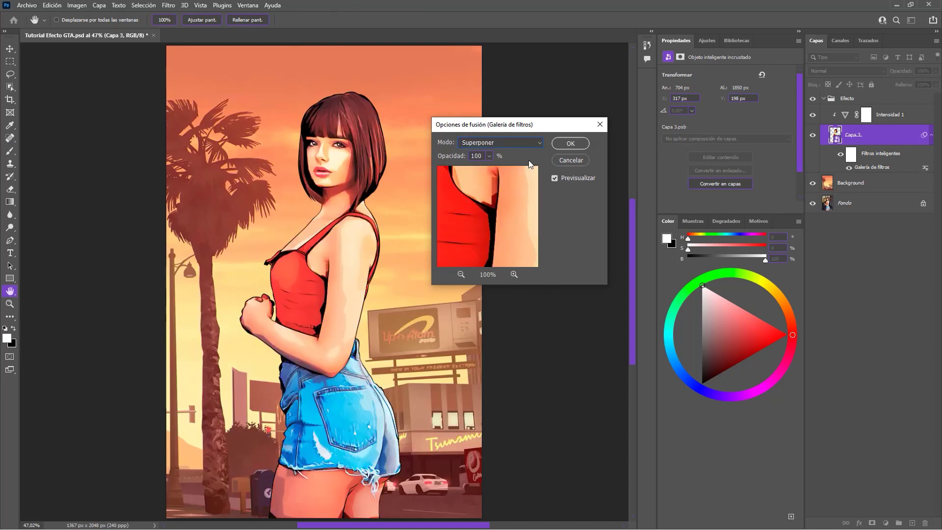
click(489, 156)
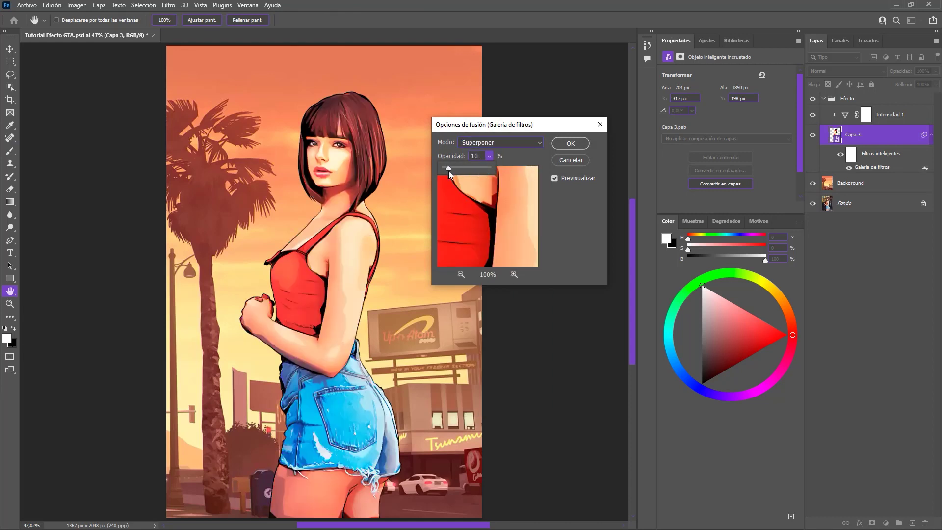
drag(490, 168, 453, 175)
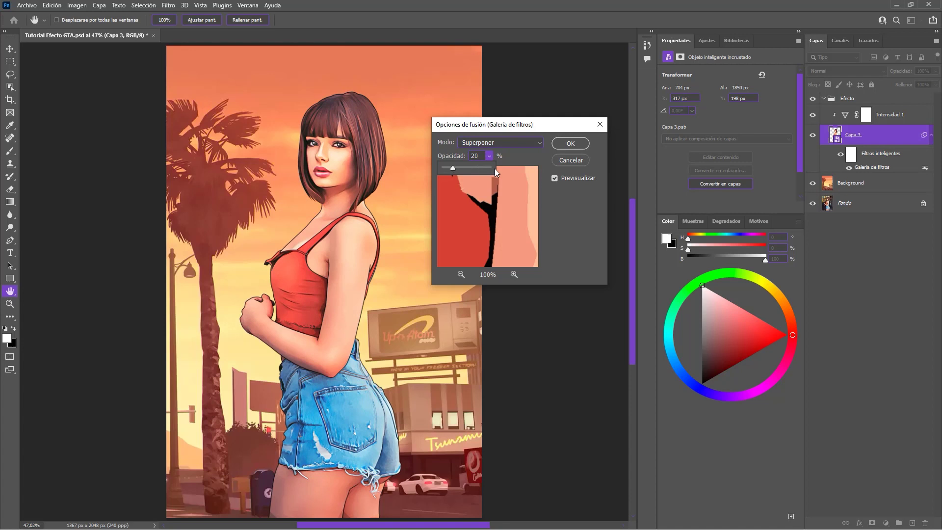
click(570, 143)
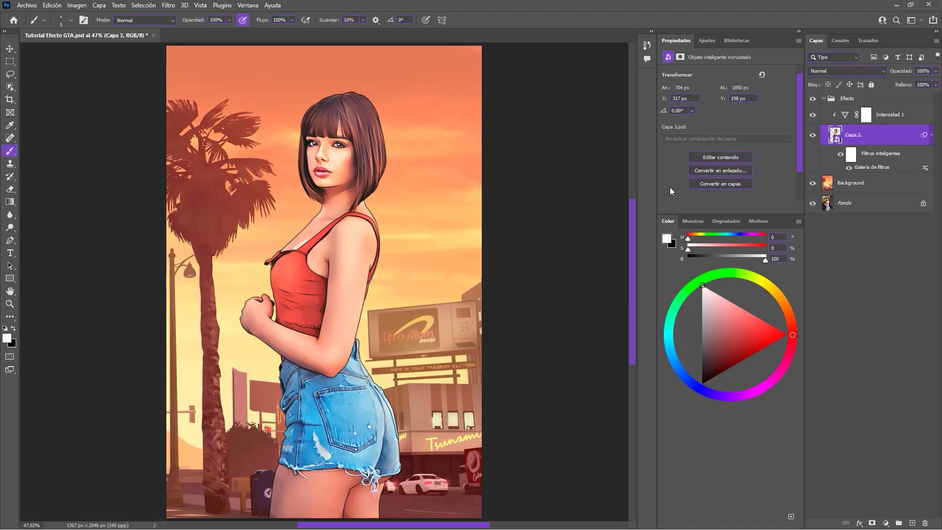
Inspect the face and shoulder edges up close, then fit the whole image back on screen.
scroll(400, 204, up, 4)
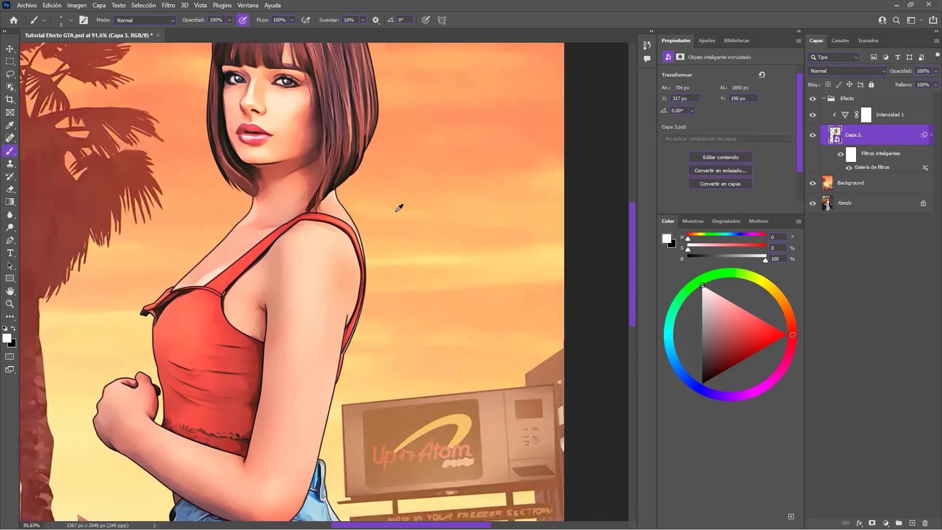
mouse_move(273, 185)
mouse_down()
mouse_move(402, 226)
mouse_move(389, 206)
mouse_up()
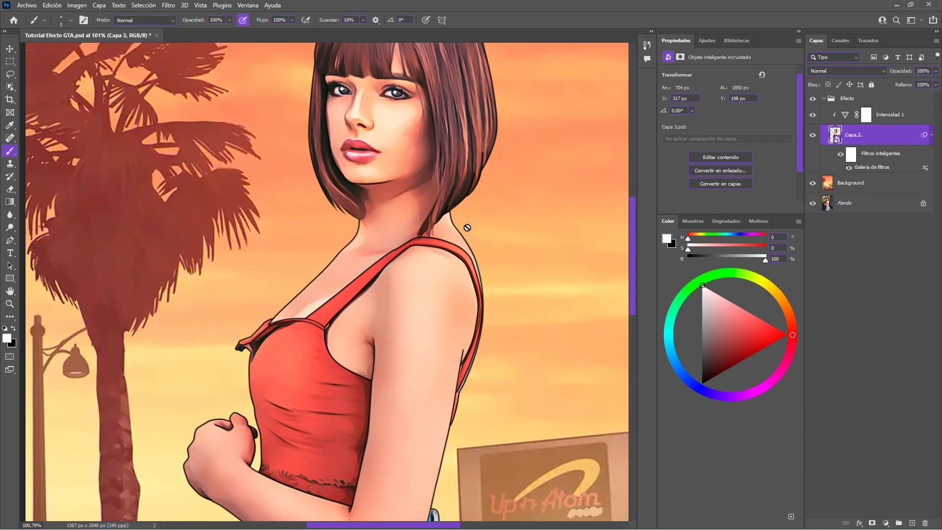
key(ctrl+0)
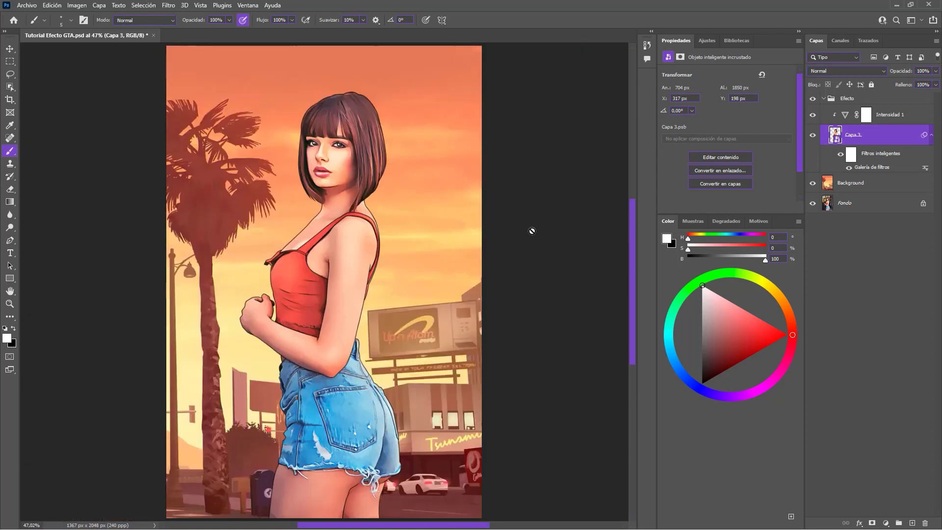
Collapse Capa 3's smart filters and the Efecto group, leaving Efecto selected.
click(931, 135)
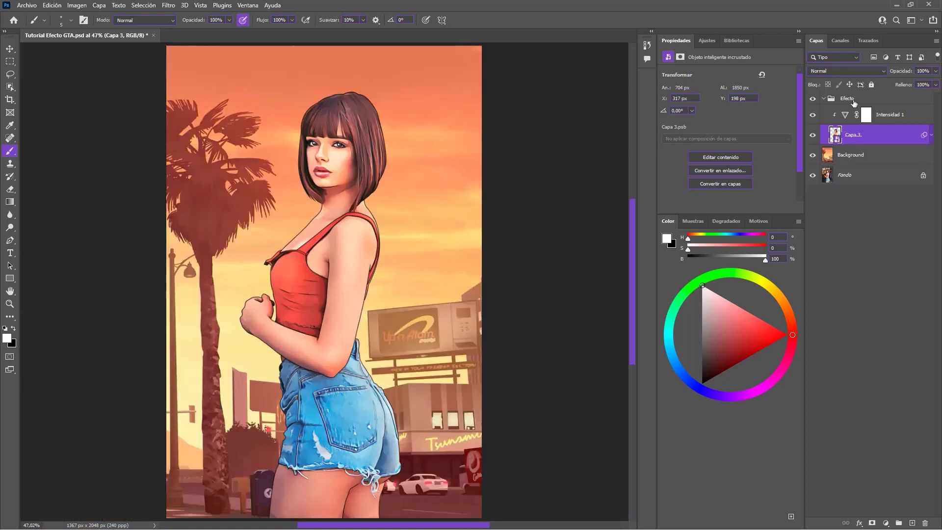
click(824, 98)
click(876, 226)
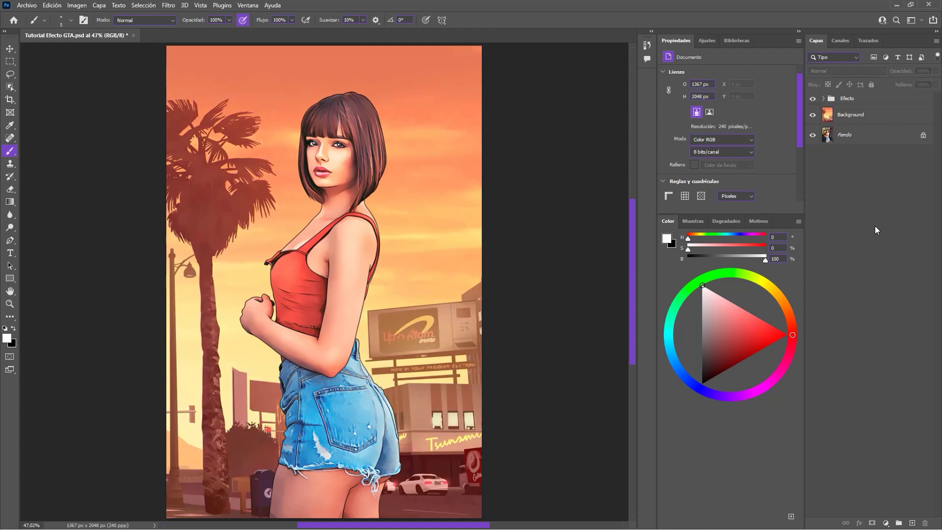
click(881, 100)
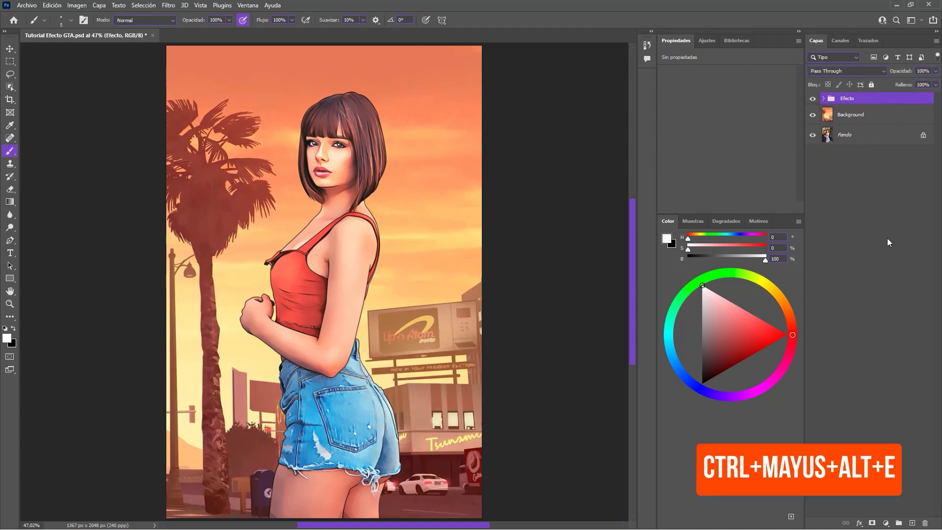
Stamp all visible layers into a new merged layer, Capa 4.
key(ctrl+shift+alt+e)
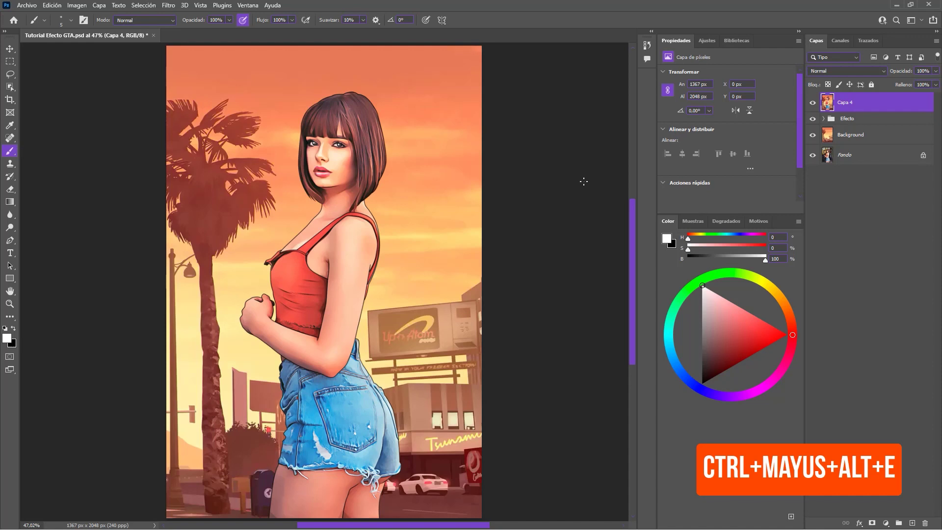
click(171, 6)
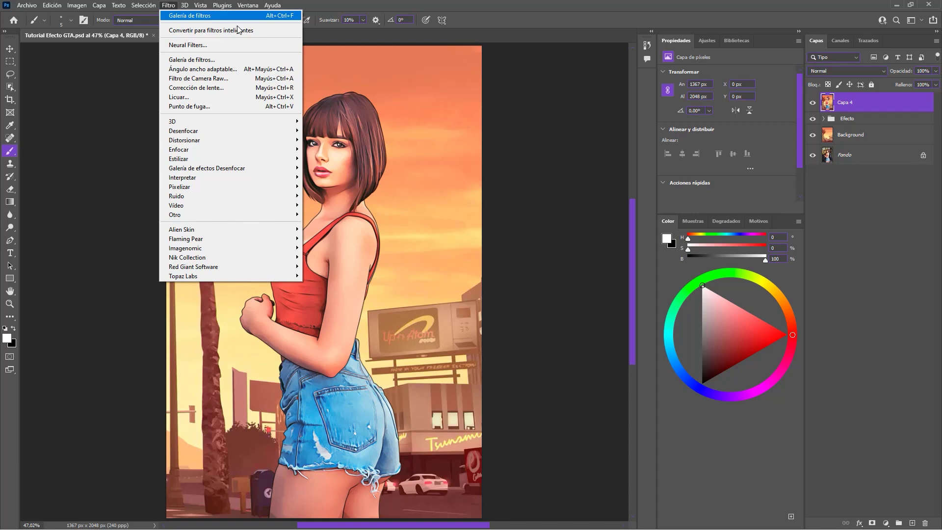
click(856, 205)
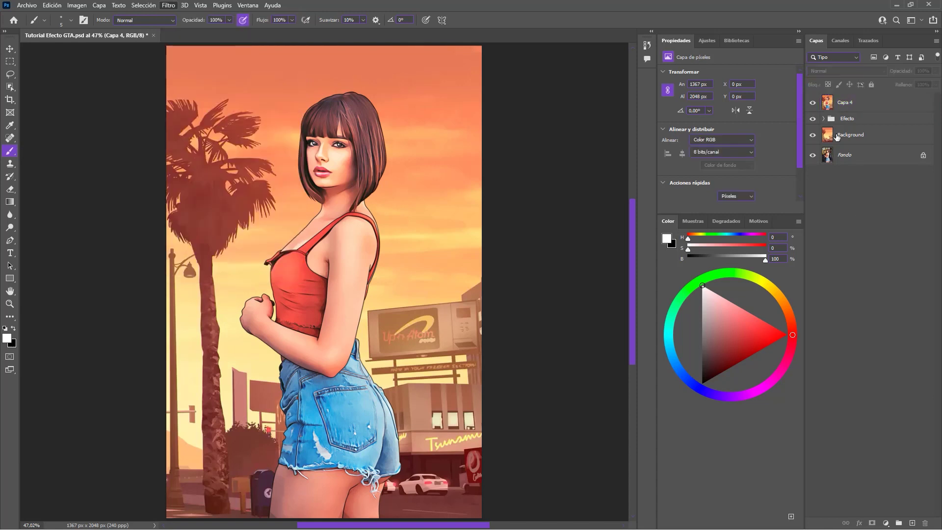
Convert Capa 4 into a smart object and zoom in on the face.
right_click(895, 106)
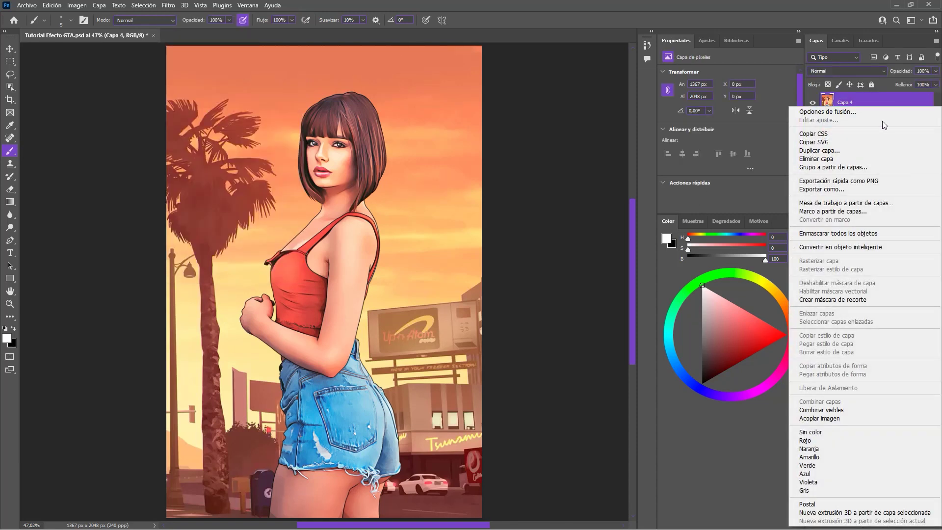
click(863, 247)
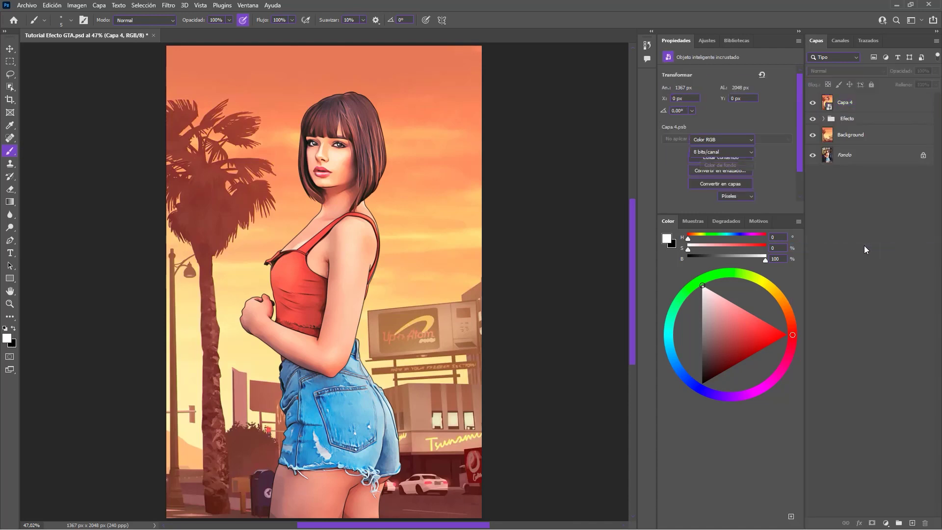
scroll(319, 215, up, 2)
scroll(373, 181, up, 2)
scroll(393, 167, up, 2)
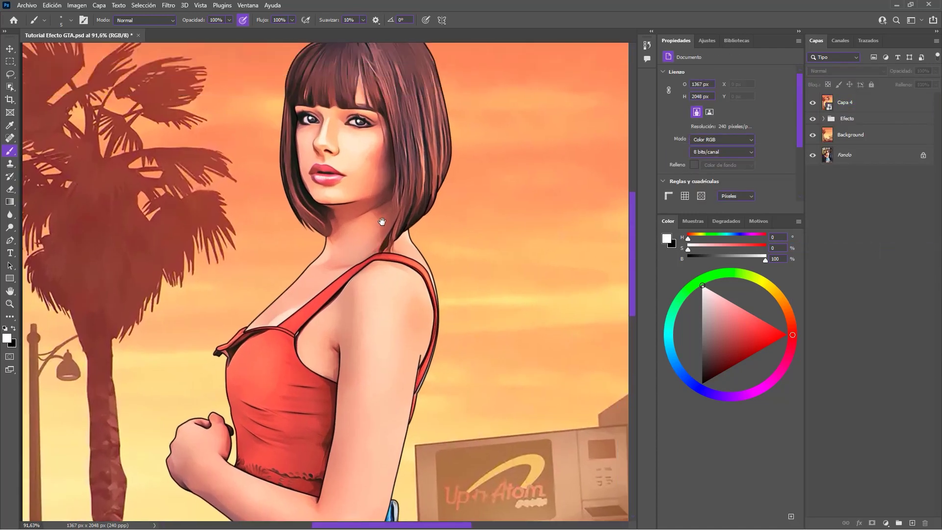
click(169, 5)
Apply a Camera Raw filter to Capa 4 with Detalle sharpening (Enfoque 30).
click(867, 105)
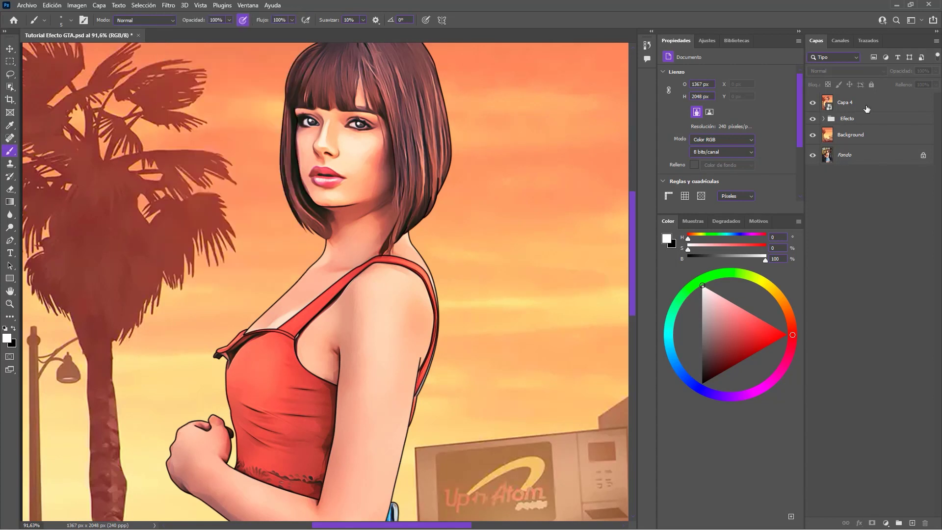
click(168, 6)
click(225, 78)
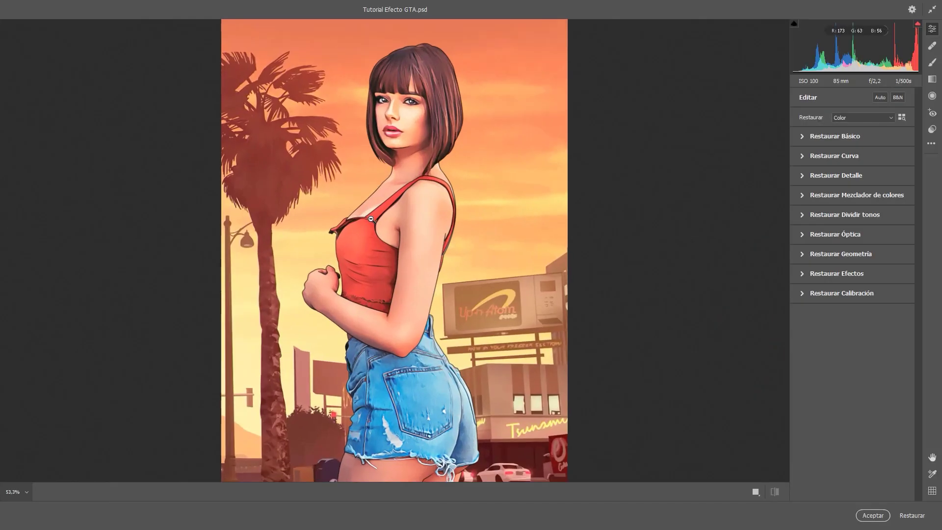
scroll(378, 194, up, 2)
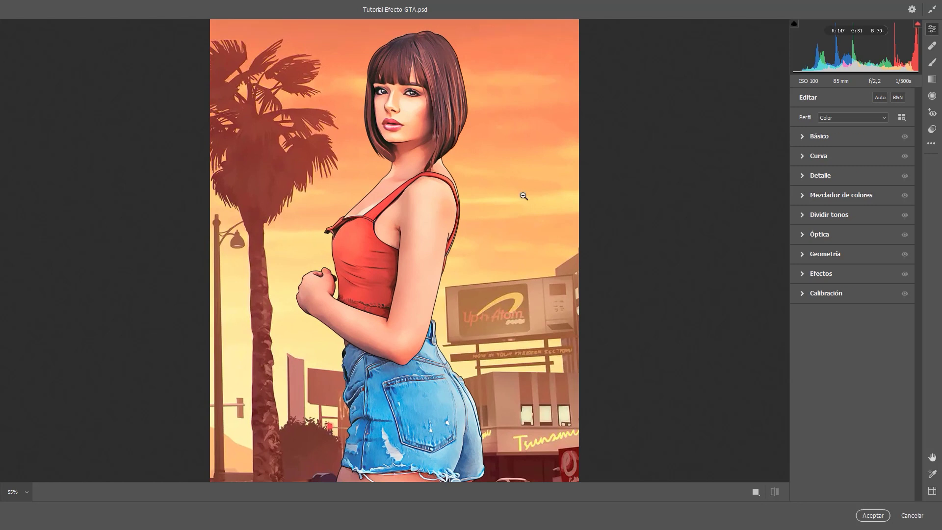
click(804, 177)
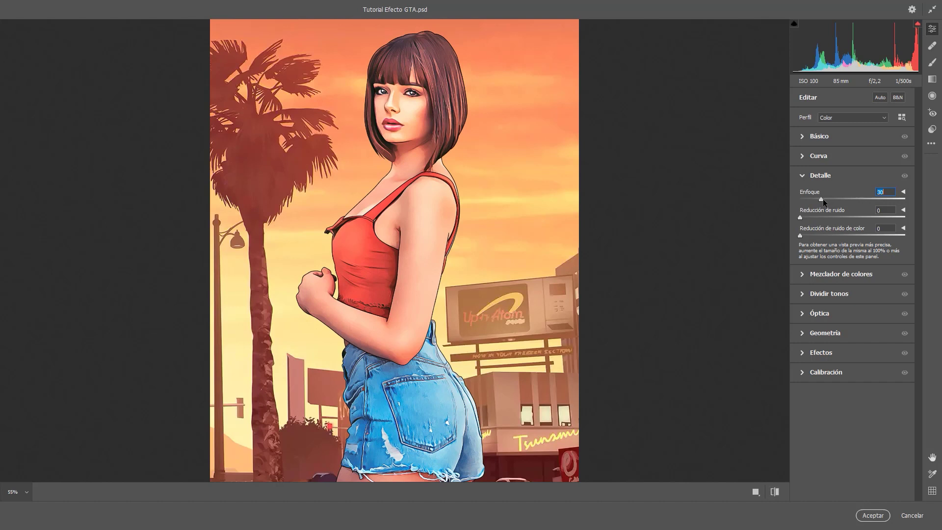
click(874, 515)
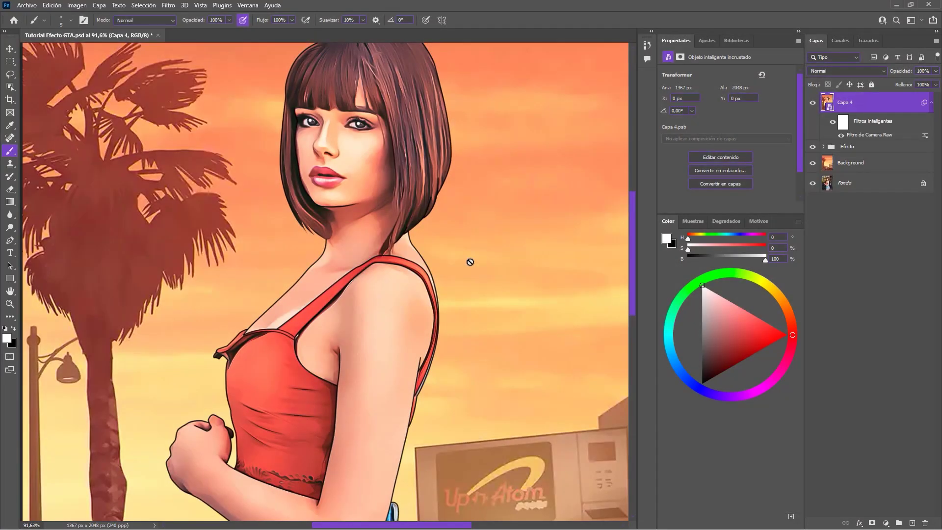
key(ctrl+0)
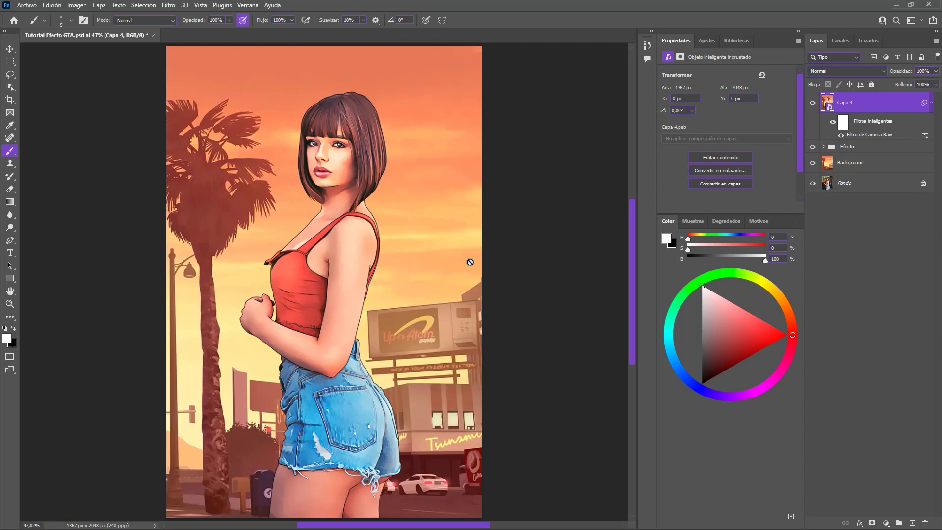
Select the Type tool with the Pricedown Black font.
click(932, 102)
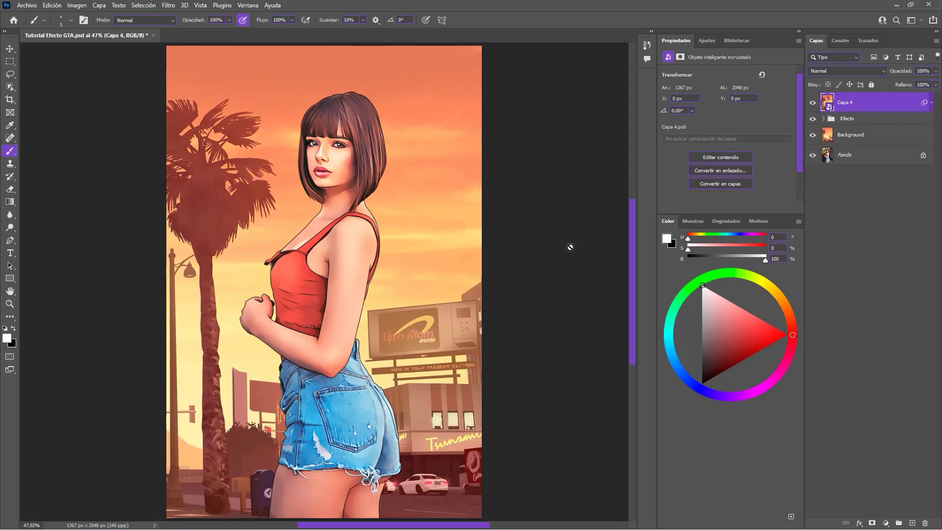
key(v)
click(10, 254)
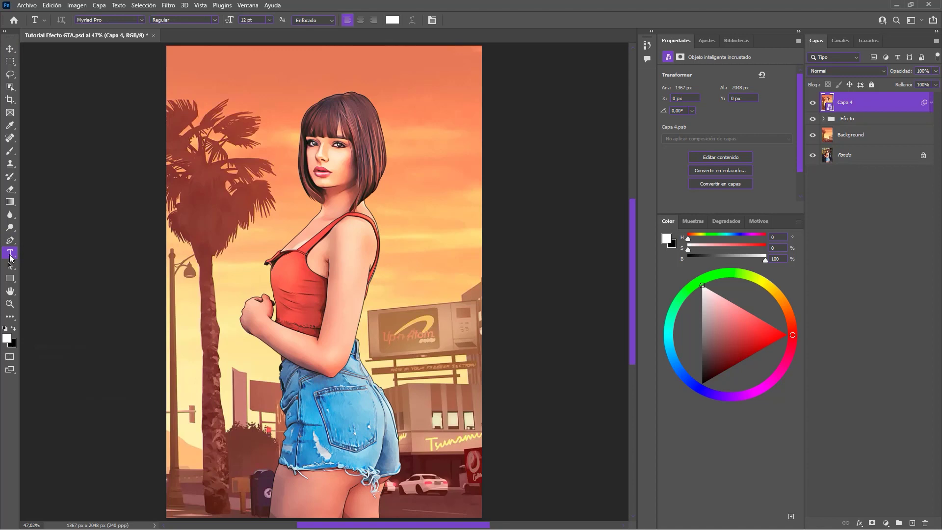
click(105, 20)
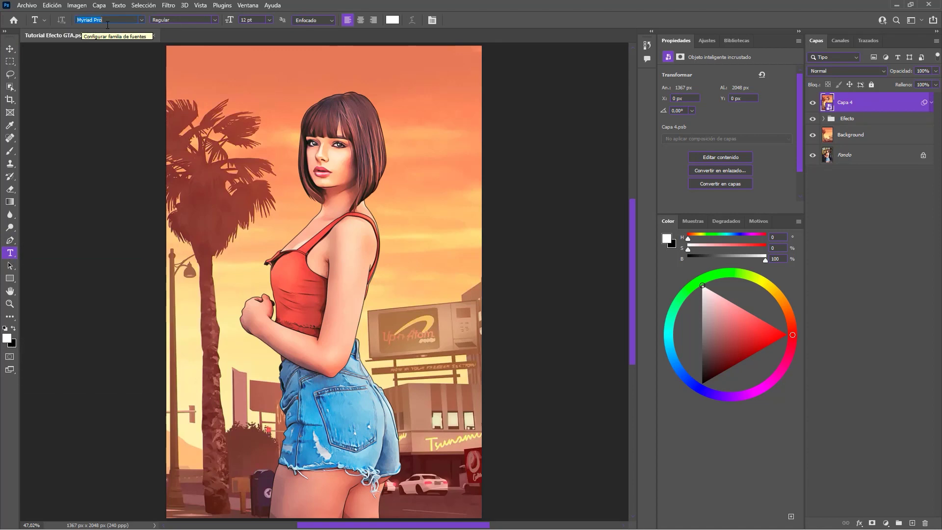
text(Pricedown)
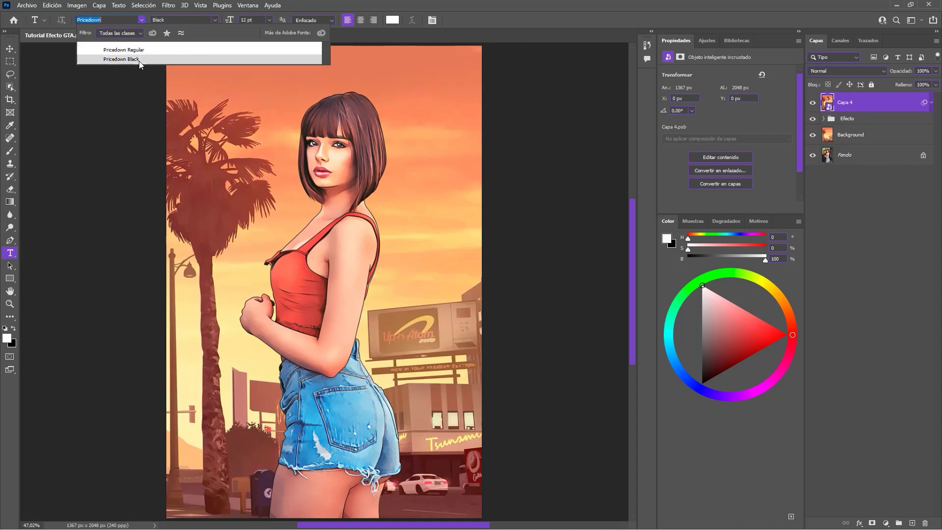
click(123, 59)
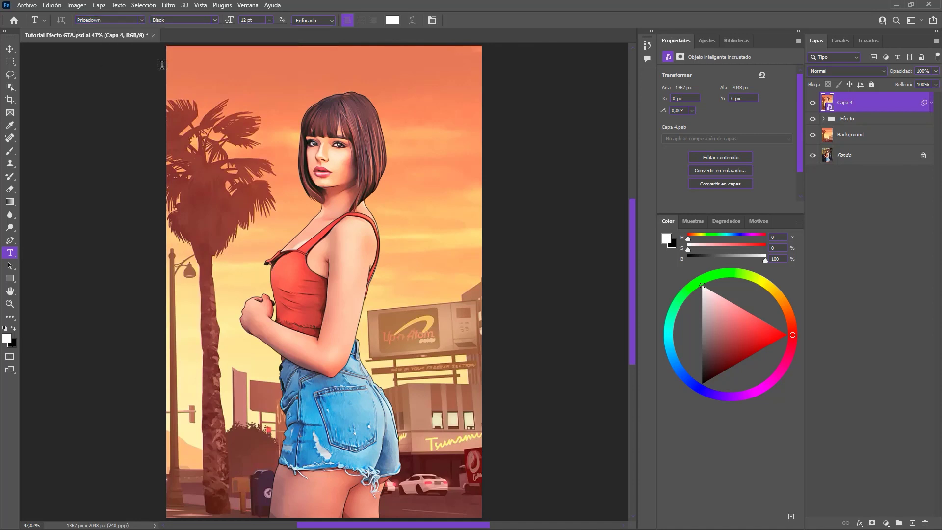
Type the white caption 'Photoshop no comment' above the palm tree.
click(248, 121)
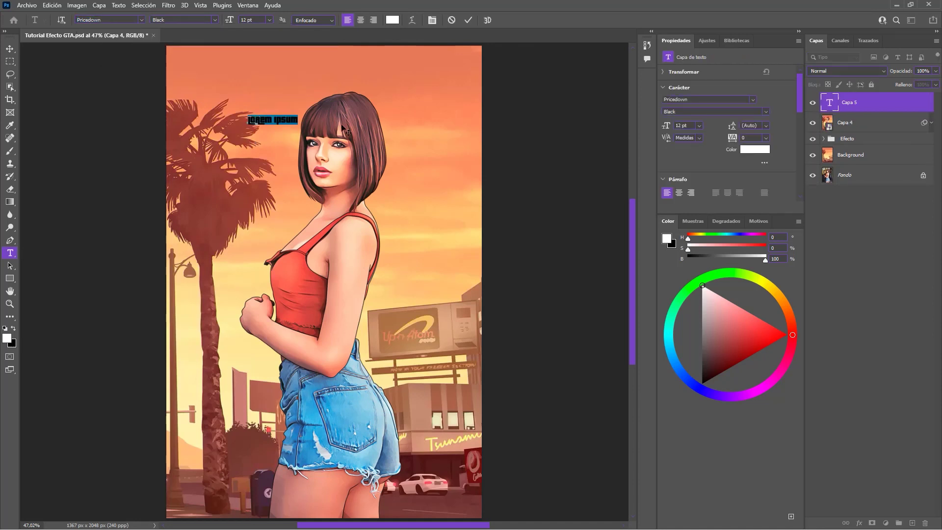
key(End)
key(BackSpace)
key(BackSpace)
key(BackSpace)
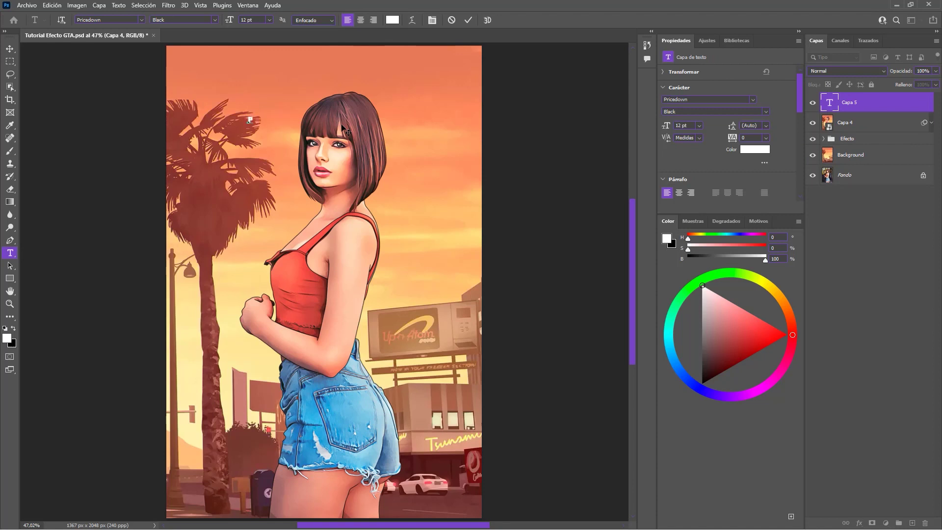
text(hotosho)
text(mmen)
text(t)
key(ctrl+Return)
click(526, 164)
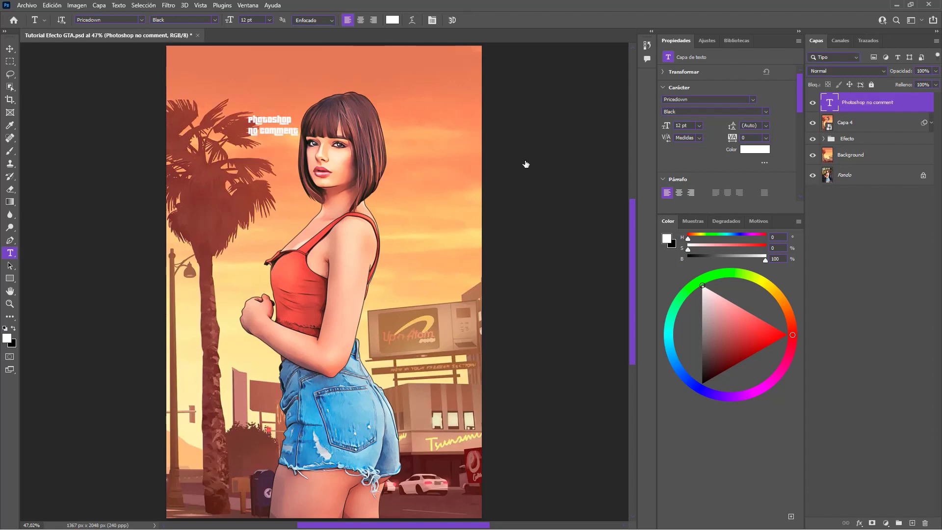
Scale the caption, set 30 pt leading, and place it top-left.
key(ctrl+t)
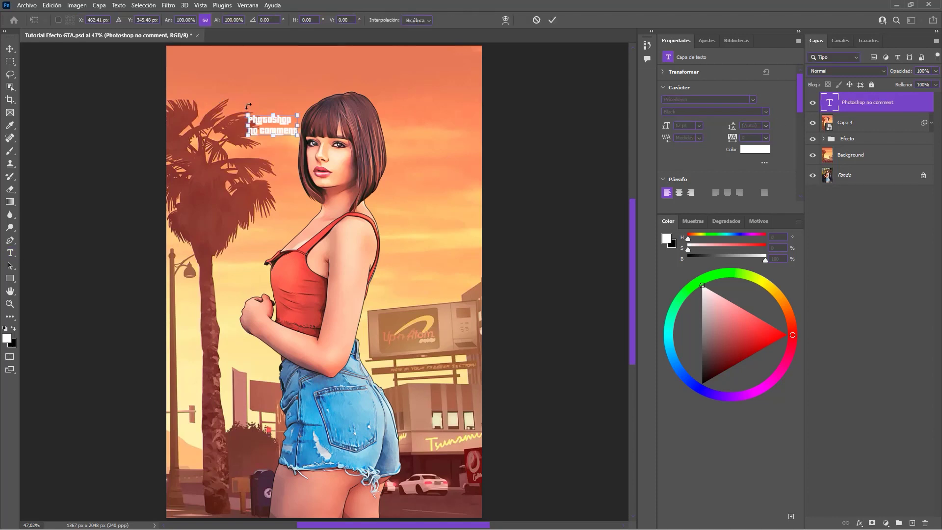
mouse_move(297, 115)
mouse_down()
mouse_move(415, 67)
mouse_move(316, 90)
mouse_move(306, 78)
mouse_up()
mouse_move(345, 125)
mouse_down()
mouse_move(294, 105)
mouse_move(303, 106)
mouse_up()
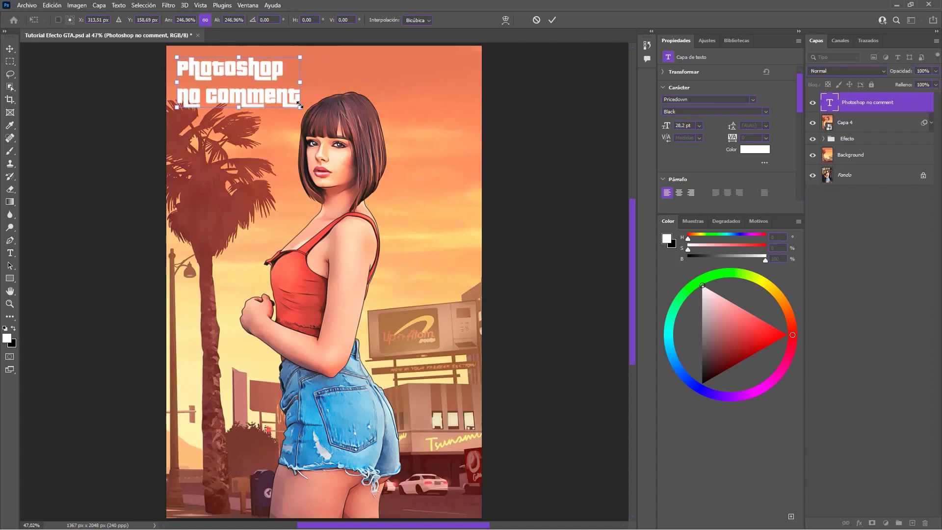
key(Return)
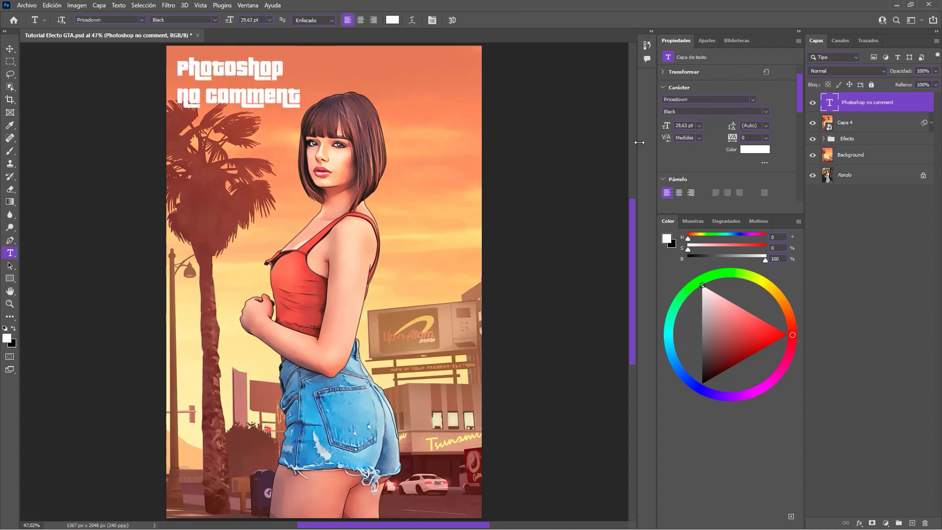
drag(734, 126, 727, 127)
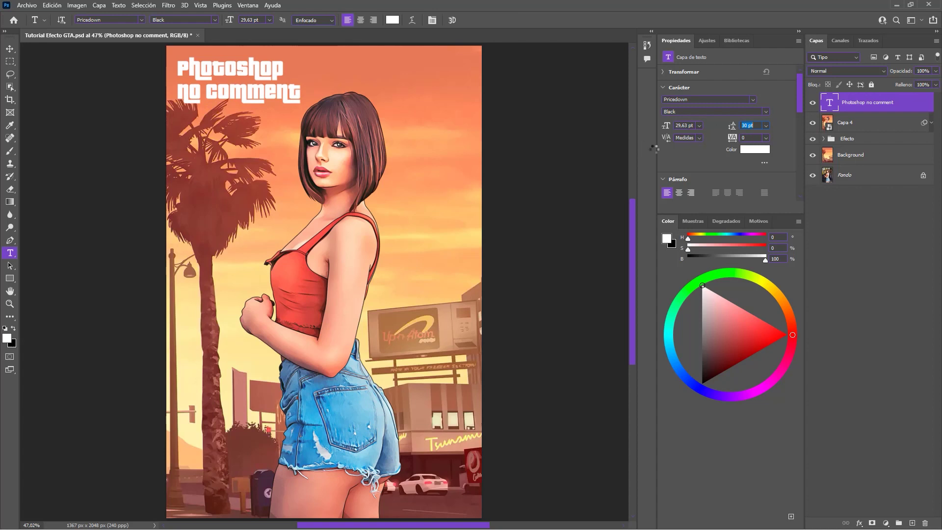
click(9, 49)
drag(195, 74, 202, 75)
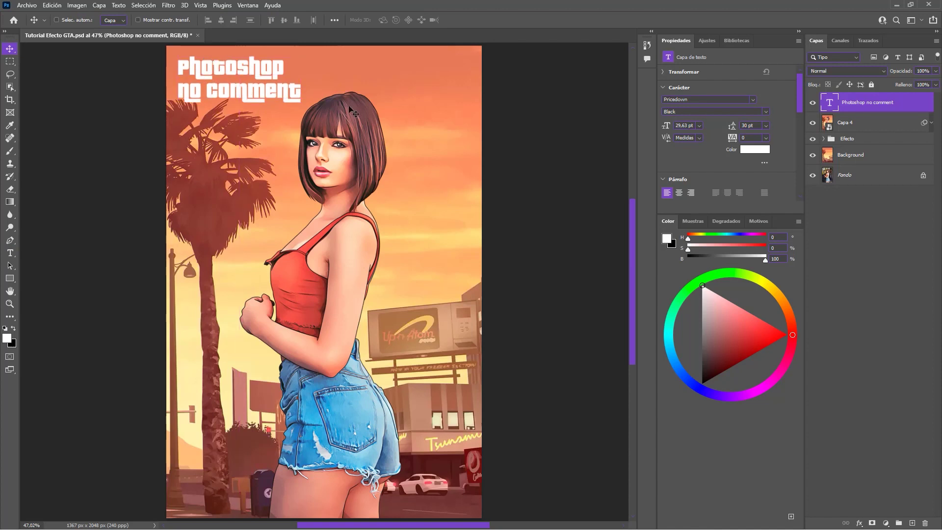
Apply a 9 px outside Stroke layer style to the caption text.
double_click(924, 103)
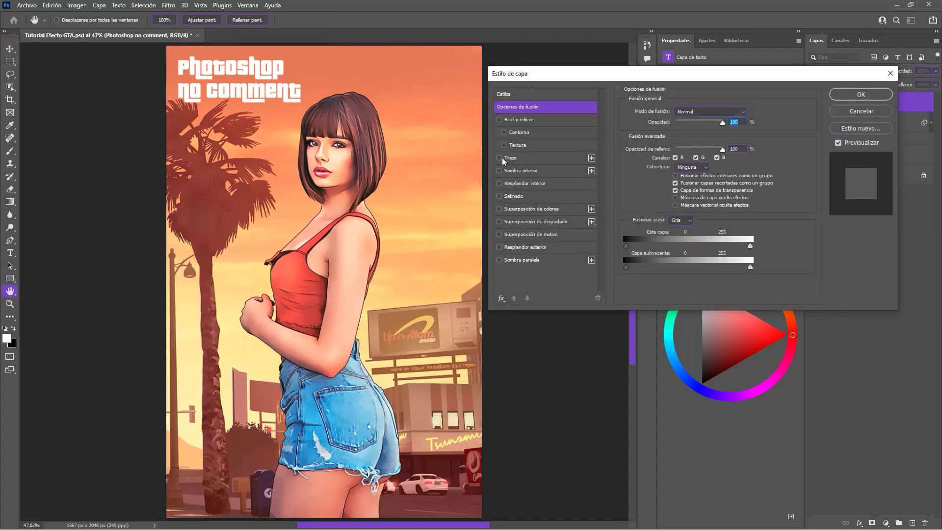
click(520, 158)
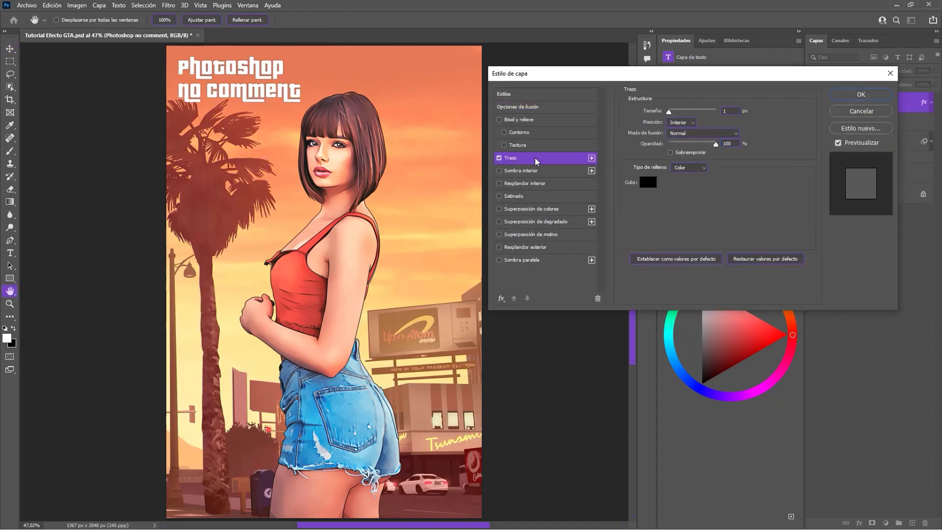
click(681, 123)
click(673, 122)
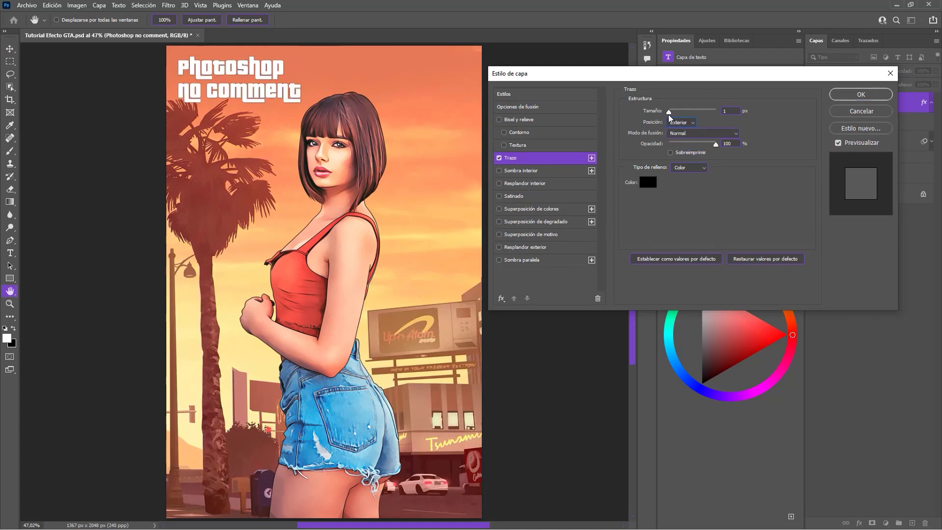
drag(669, 116, 675, 117)
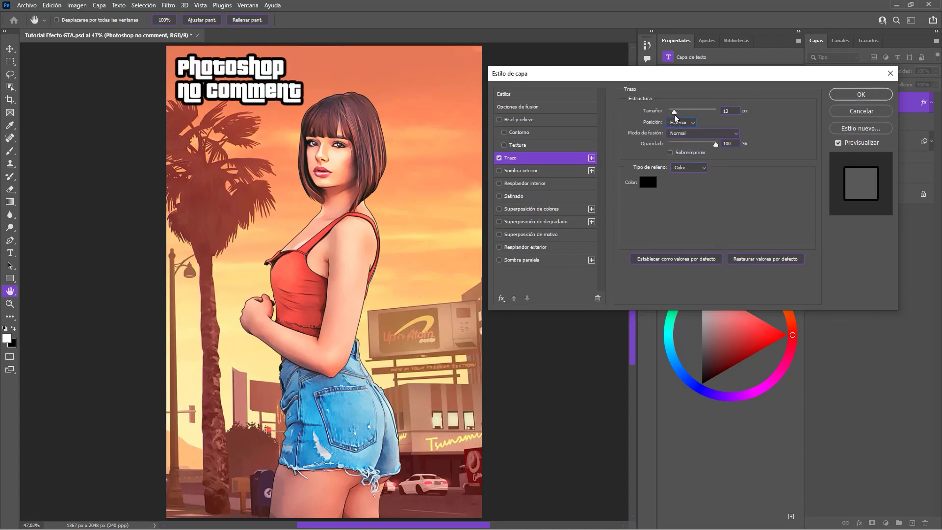
drag(675, 117, 673, 117)
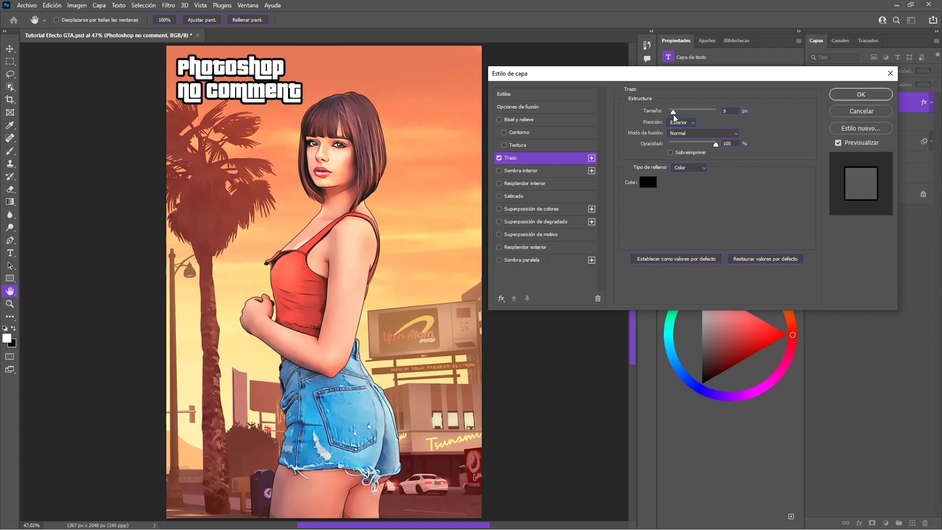
click(863, 94)
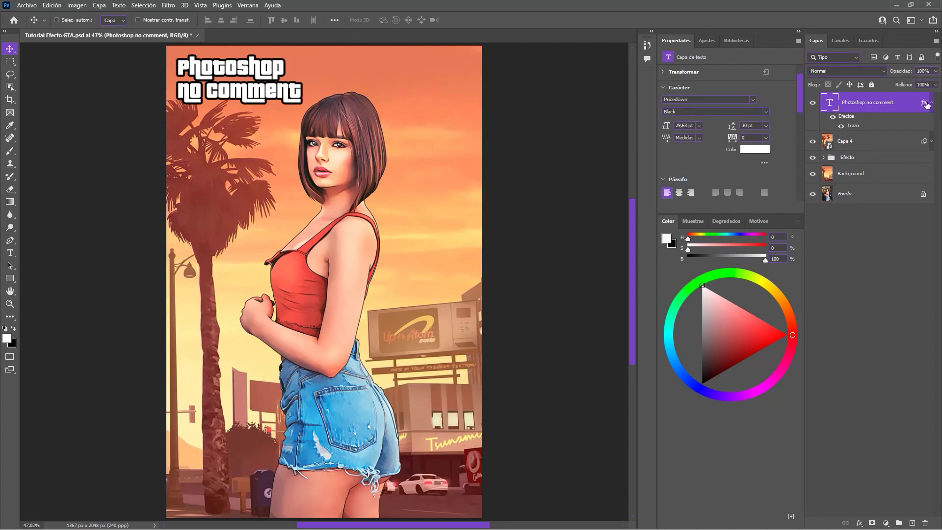
Create a new empty layer, Capa 5, above Capa 4.
click(931, 103)
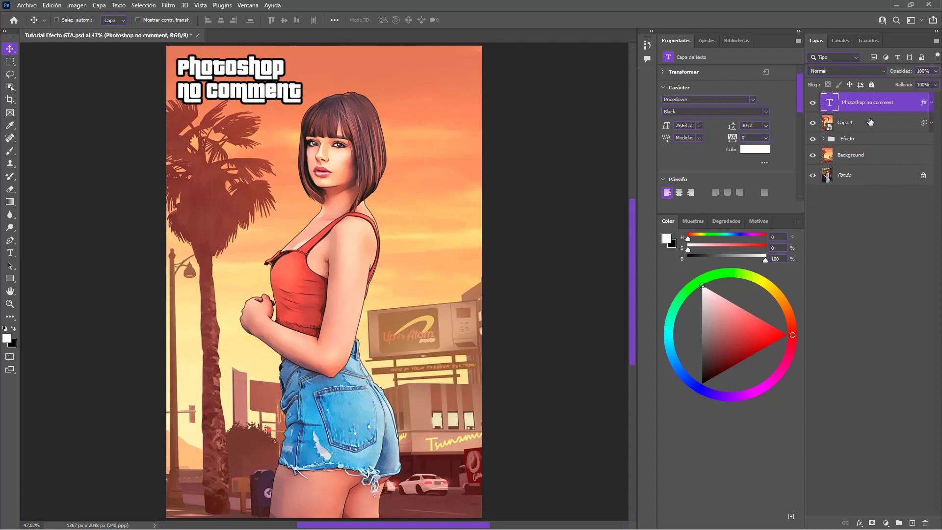
click(870, 121)
click(911, 522)
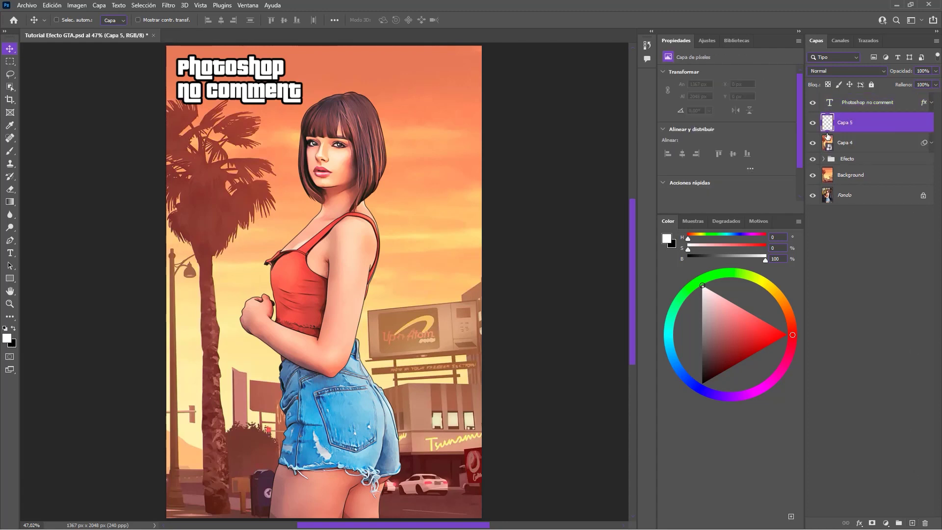
Load the caption letters as a contracted selection and move Capa 5 above the caption.
ctrl+click(830, 104)
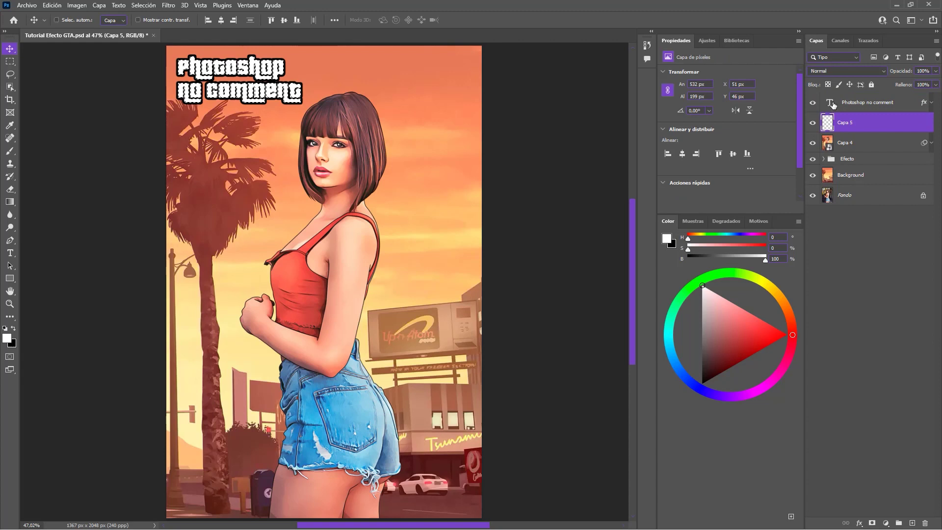
click(138, 6)
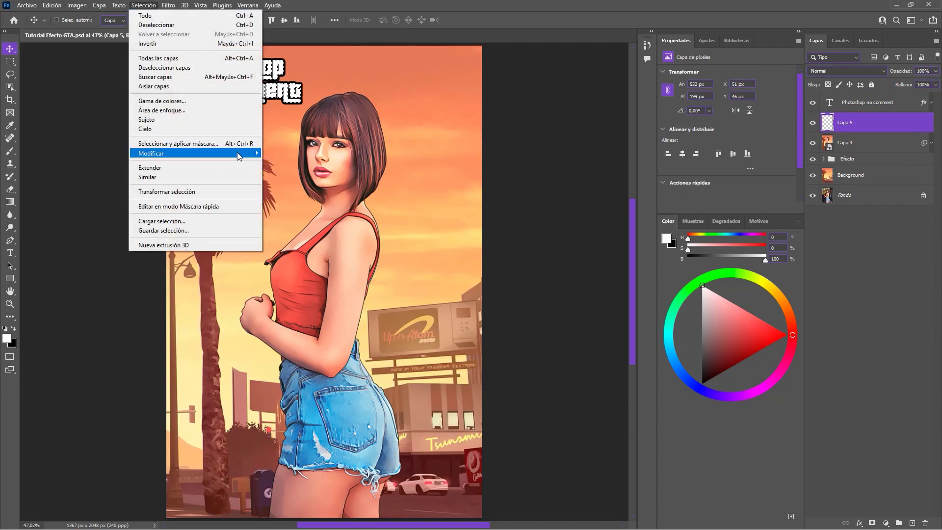
mouse_move(194, 153)
click(293, 180)
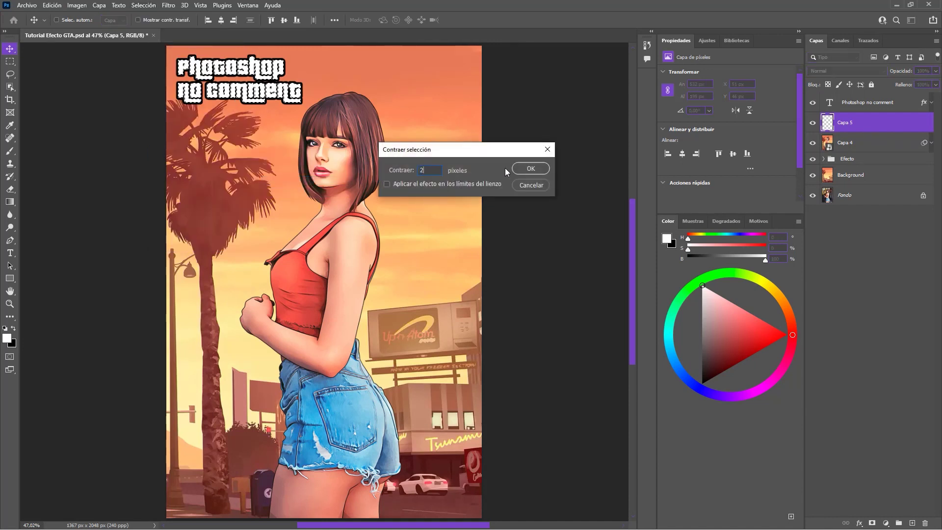
click(521, 170)
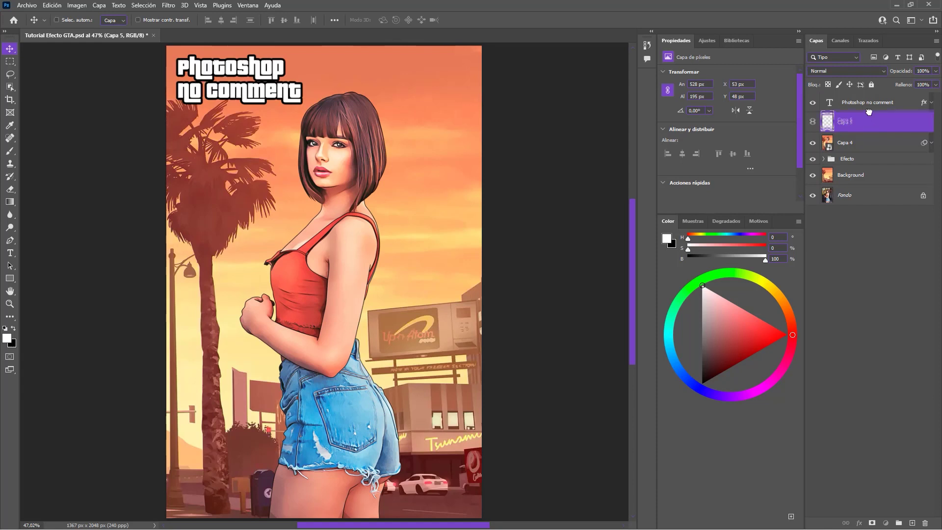
drag(867, 129, 868, 96)
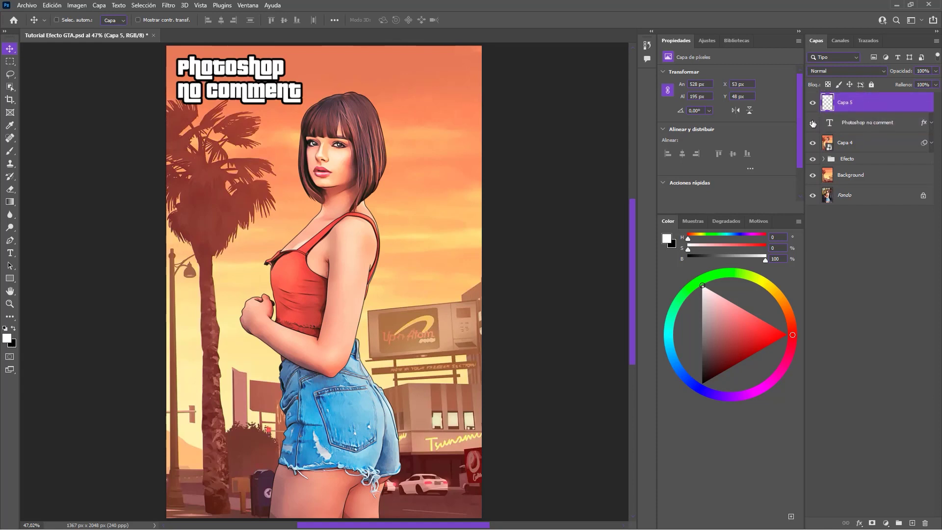
click(813, 123)
Give Capa 5 a Multiply inner shadow: size 0, opacity 54%, distance 1, angle 141°.
click(813, 124)
scroll(248, 176, up, 4)
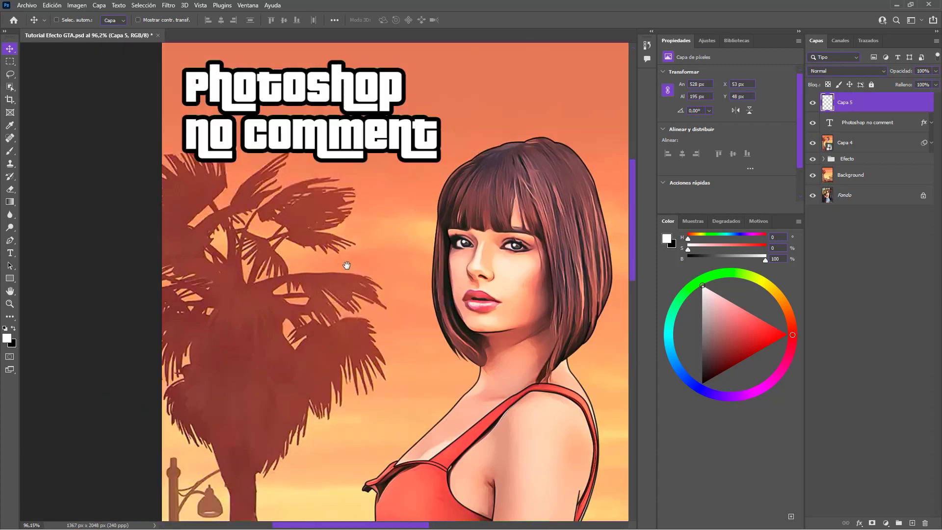
drag(346, 265, 361, 306)
double_click(883, 104)
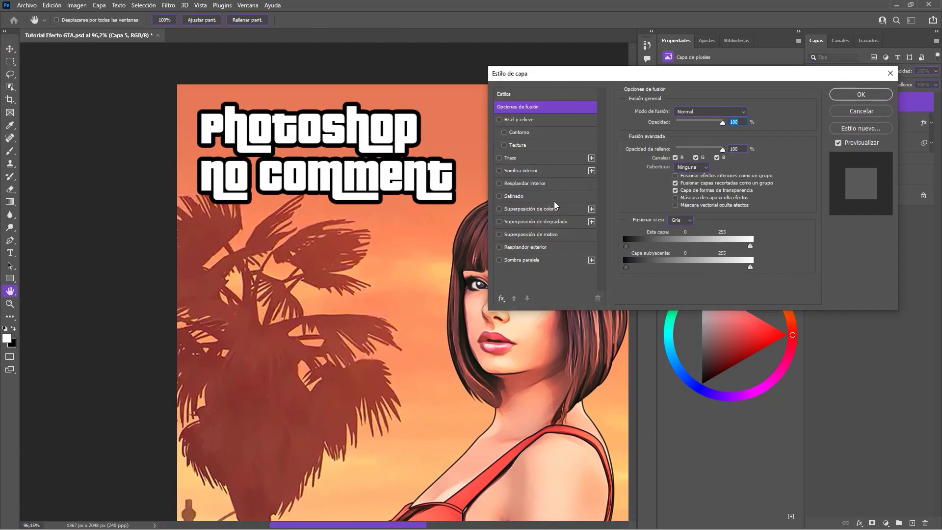
click(535, 174)
drag(670, 177, 667, 178)
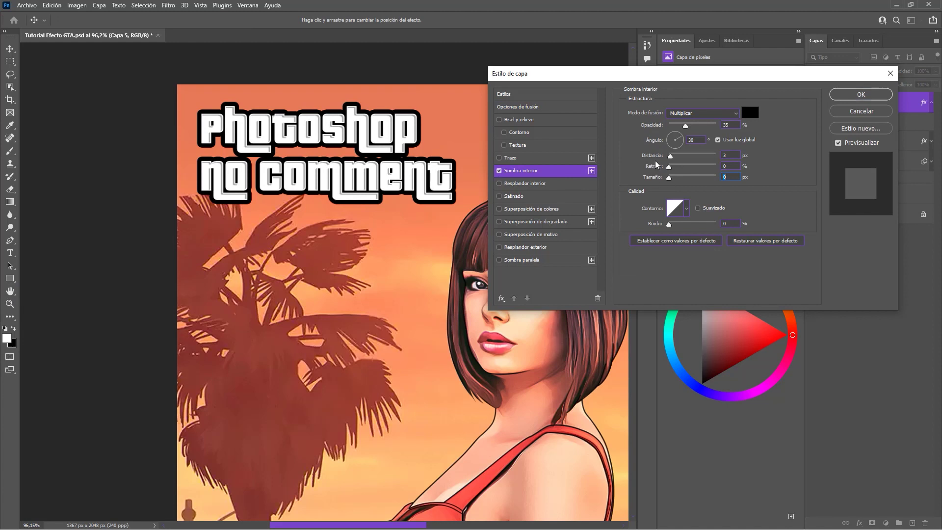
drag(686, 125, 694, 127)
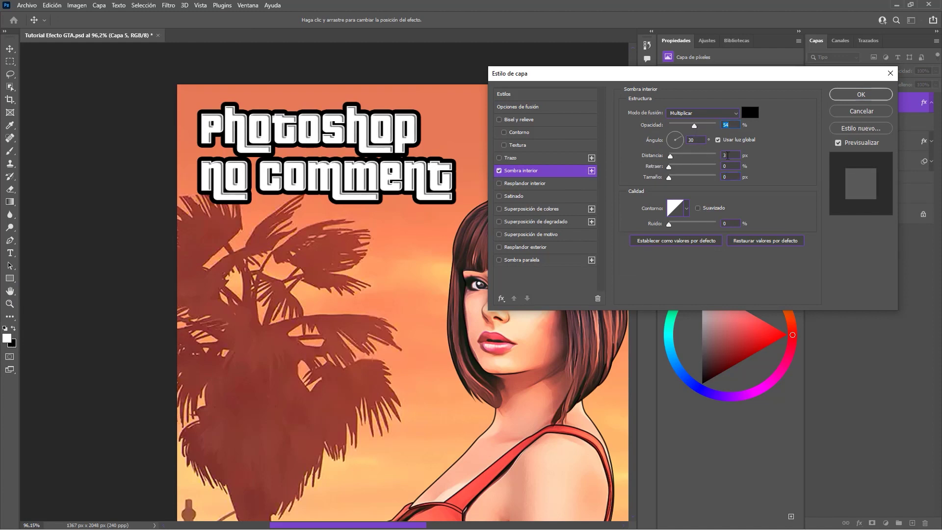
text(1)
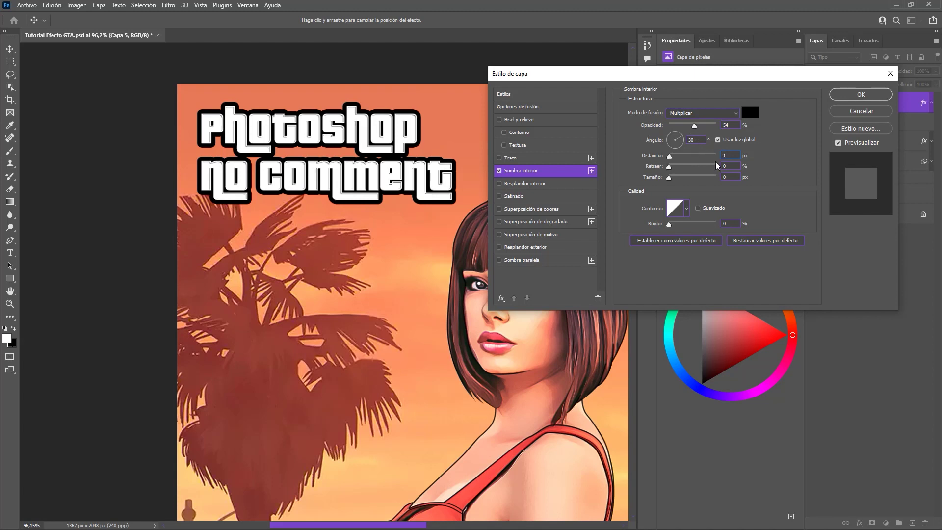
key(shift+Tab)
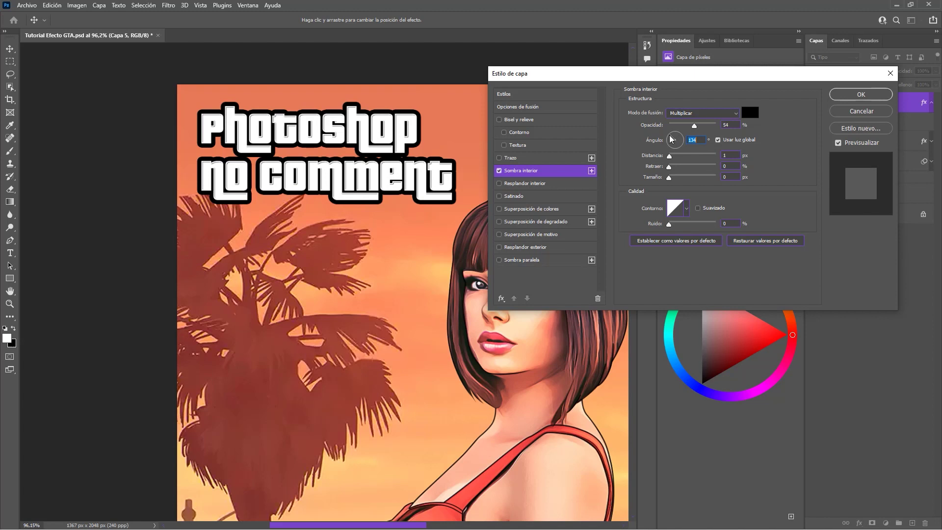
click(670, 136)
click(861, 95)
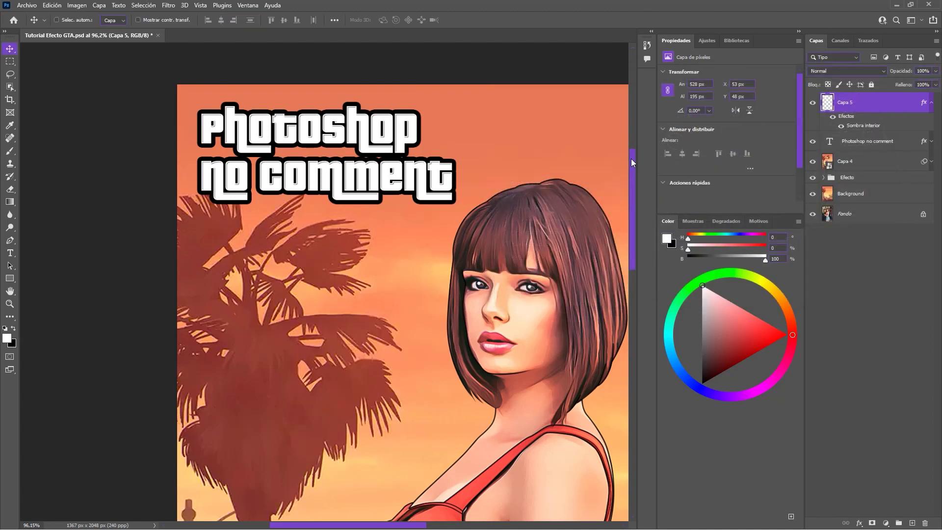
key(ctrl+0)
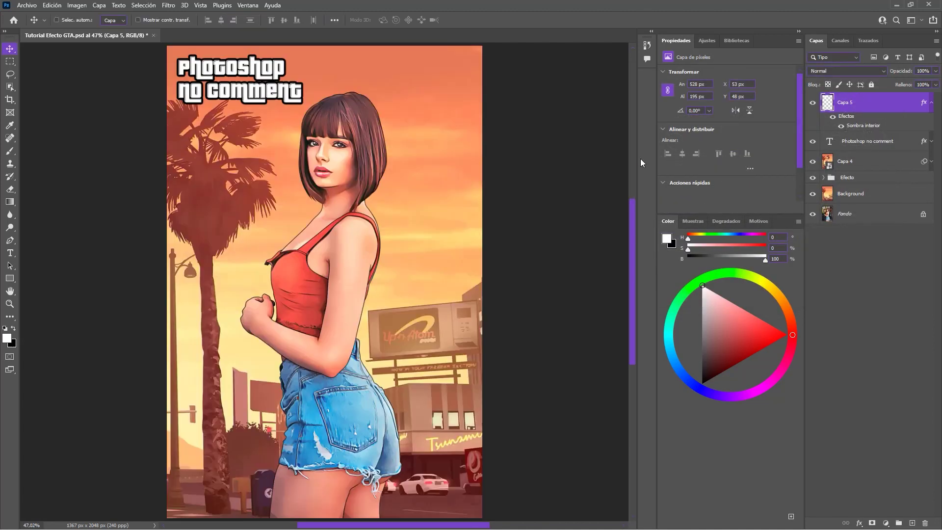
Group Capa 5 and the caption text layer into Grupo 1.
click(931, 318)
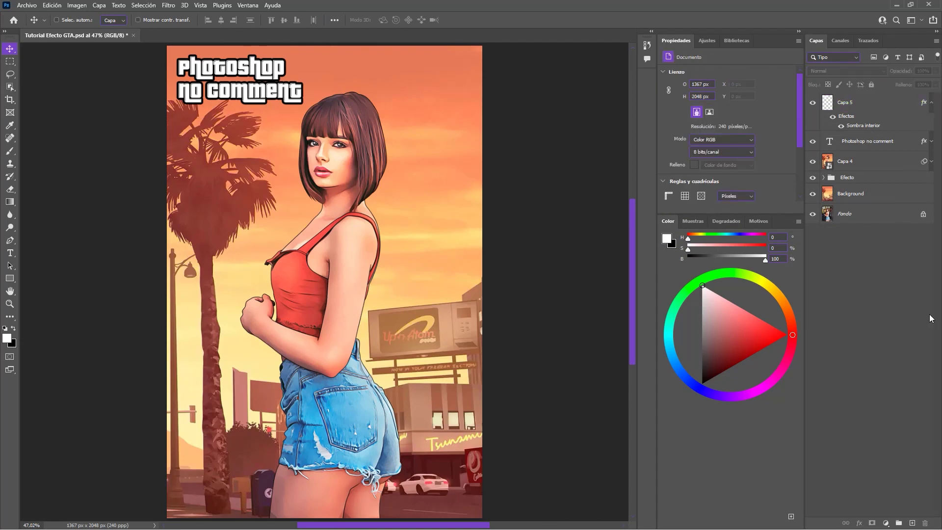
click(932, 104)
click(897, 106)
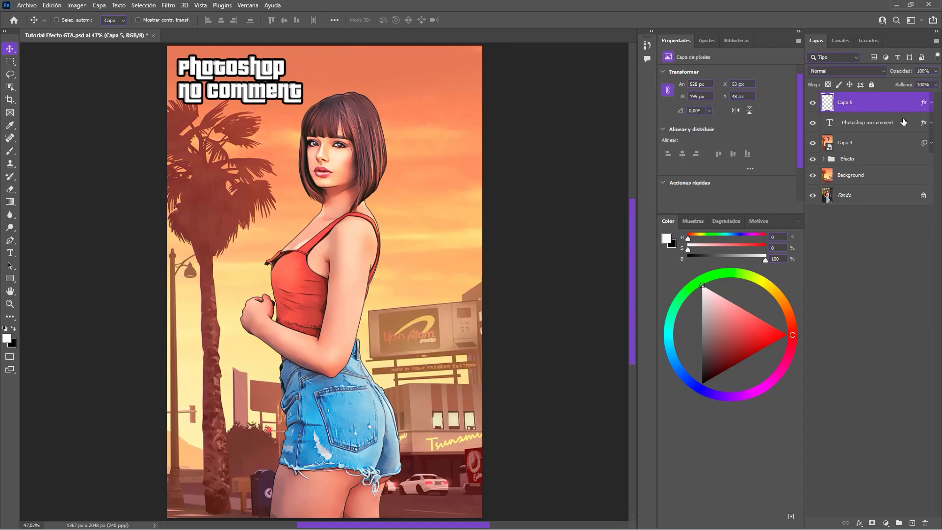
shift+click(905, 127)
key(ctrl+g)
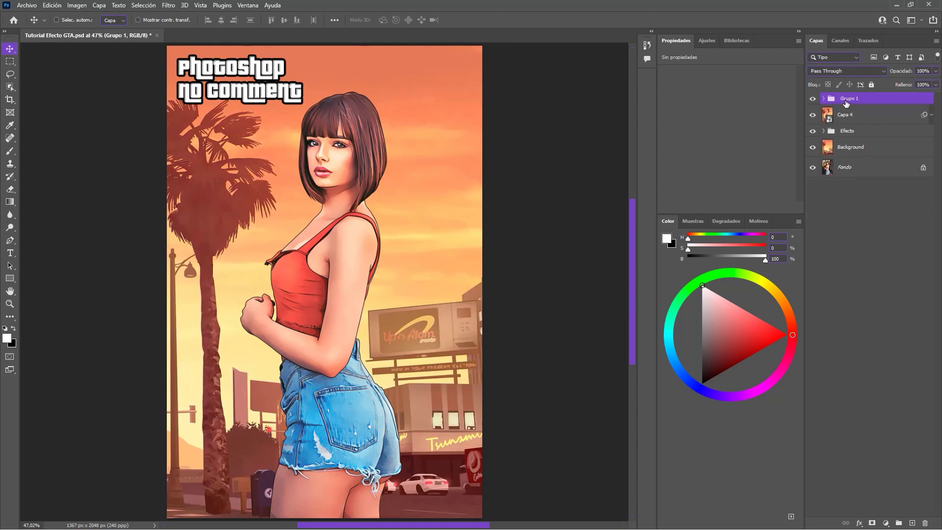
Toggle between the original photo and the finished GTA artwork to compare.
alt+click(813, 168)
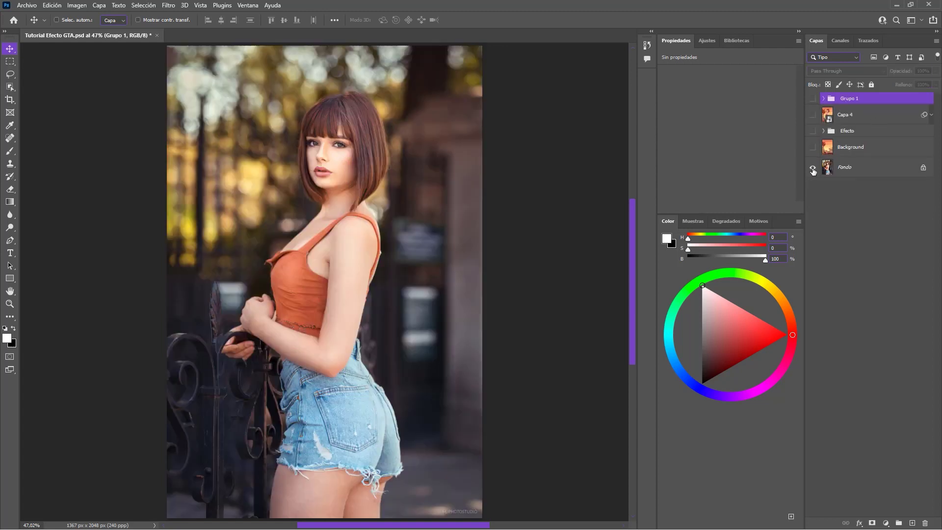
alt+click(812, 167)
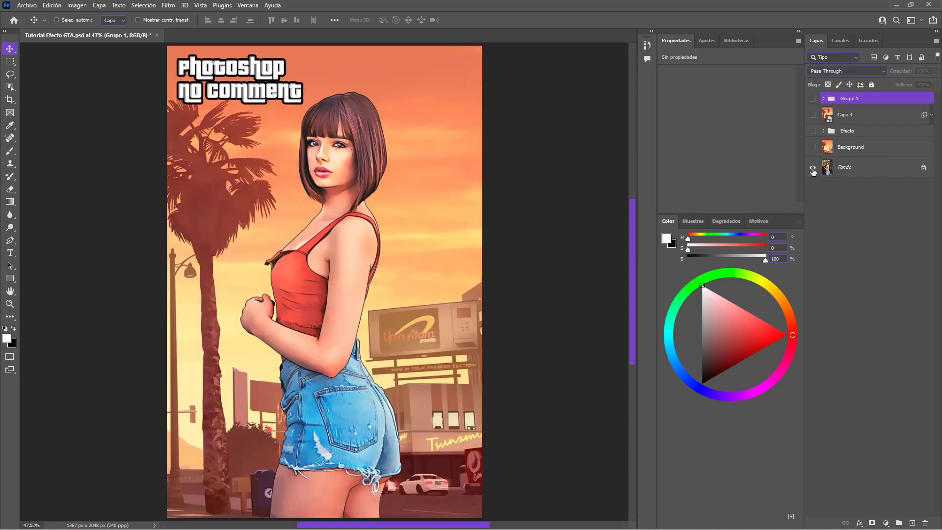
alt+click(812, 168)
alt+click(812, 167)
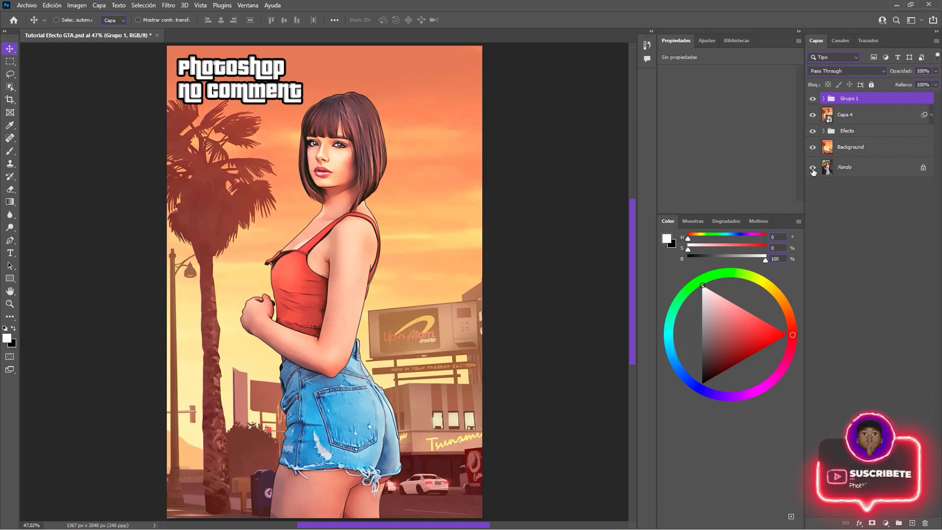
click(877, 222)
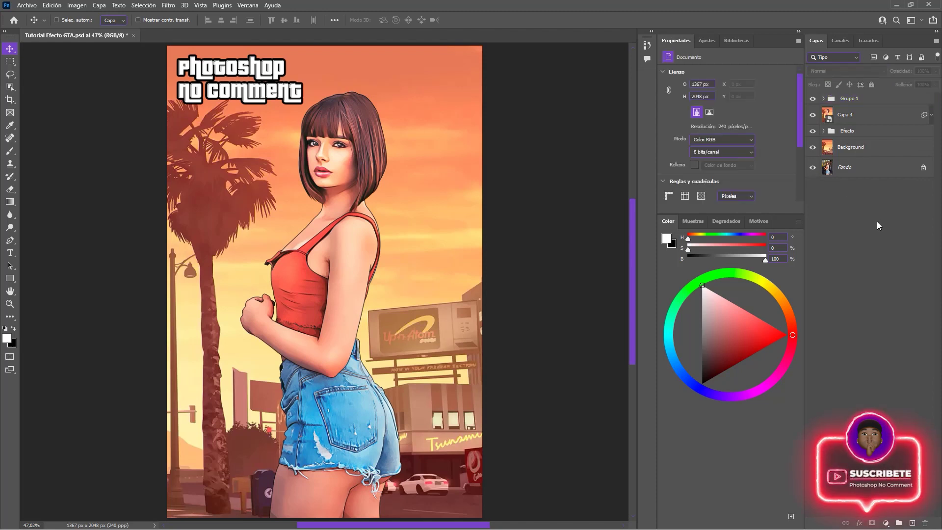